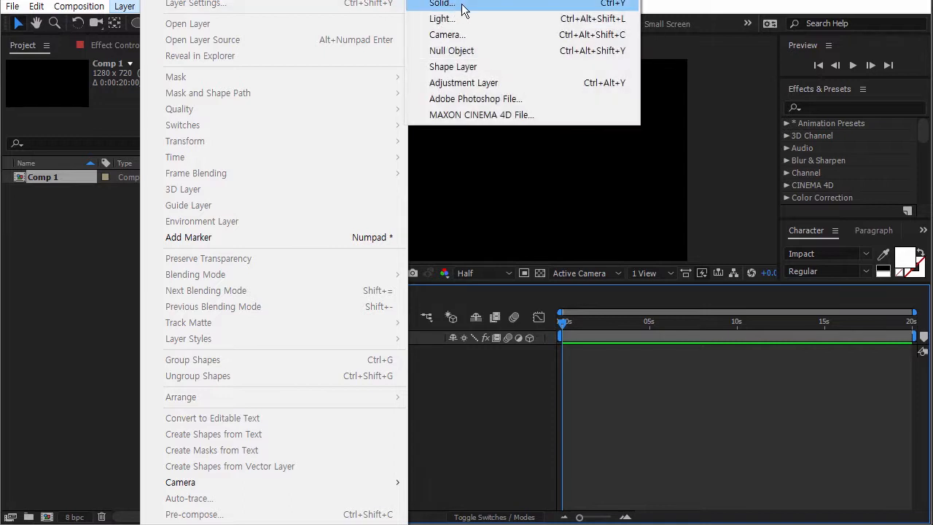
Step: Add a text layer reading ANIMATION in Comp 1 and enlarge the Character panel to expose its full settings
click(460, 0)
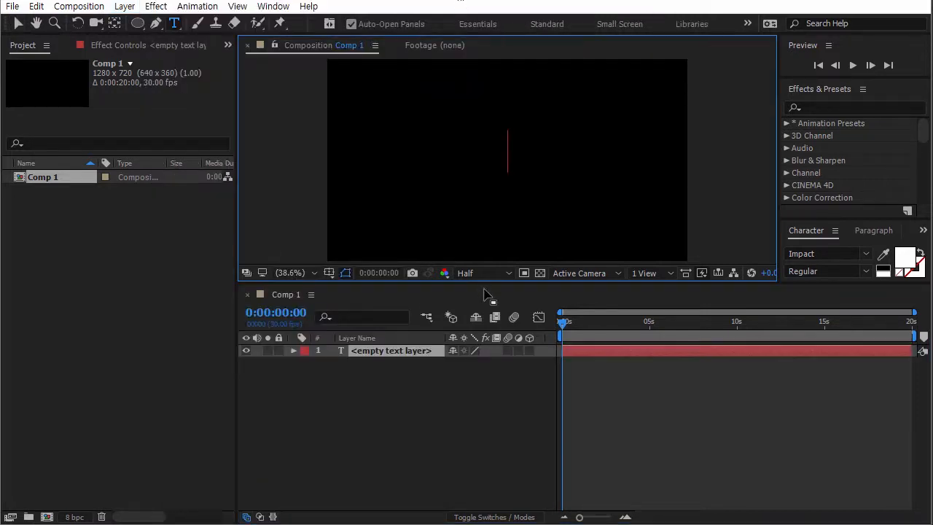
click(394, 412)
click(470, 145)
text(ANIMATION)
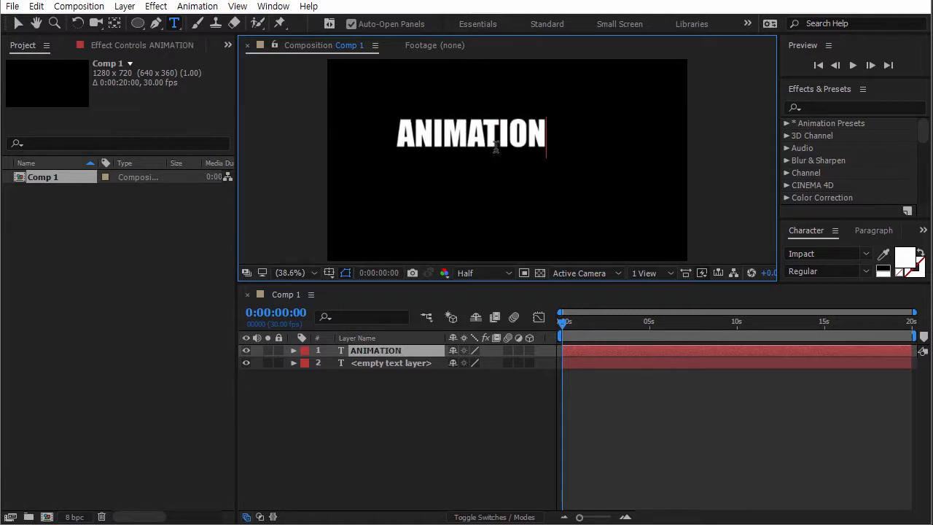
click(806, 157)
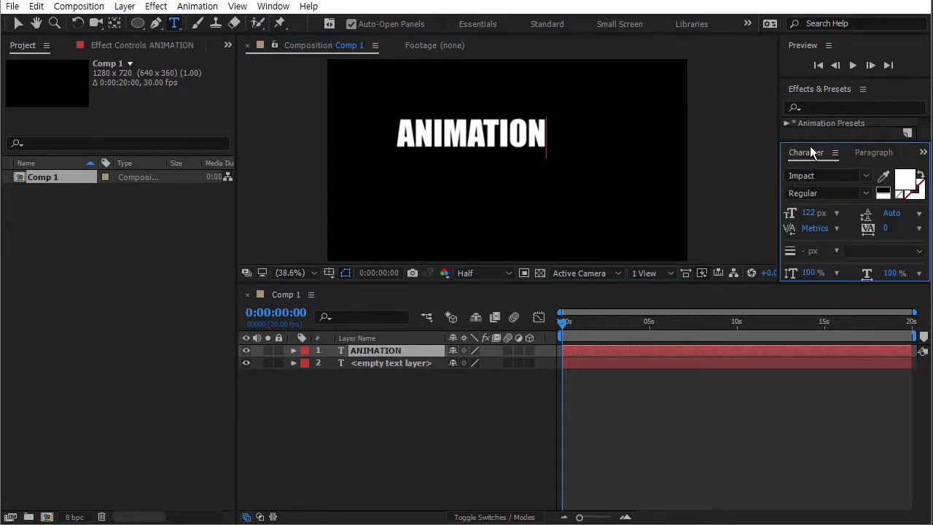
click(809, 149)
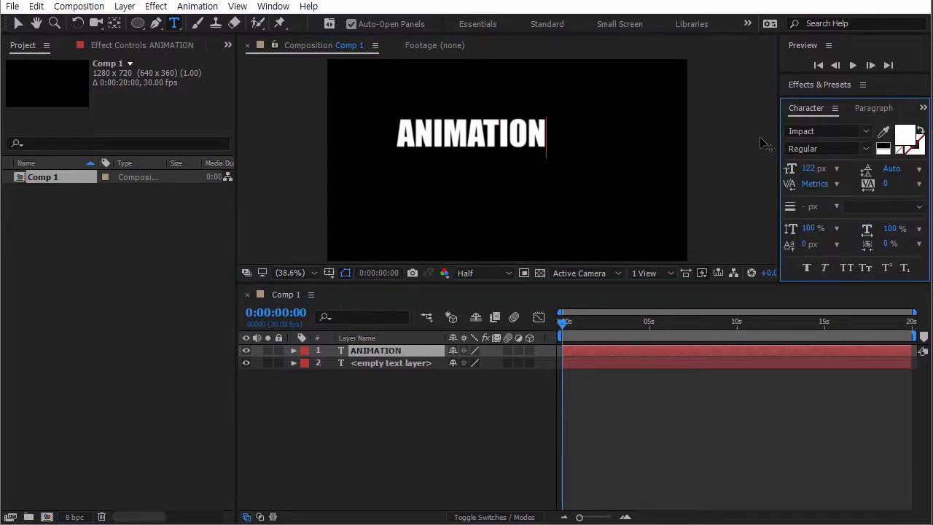
Step: Try the Jokerman font on the ANIMATION text and undo the font change
double_click(524, 126)
click(867, 133)
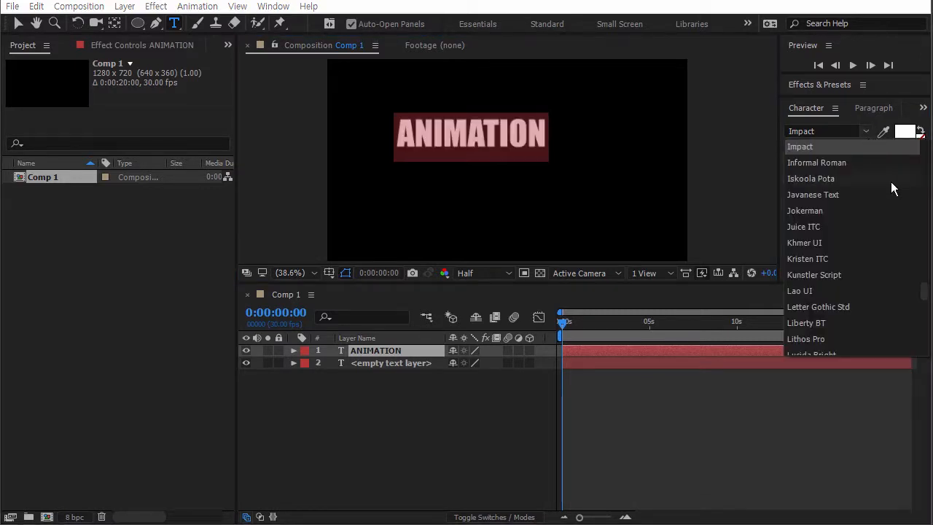
click(808, 210)
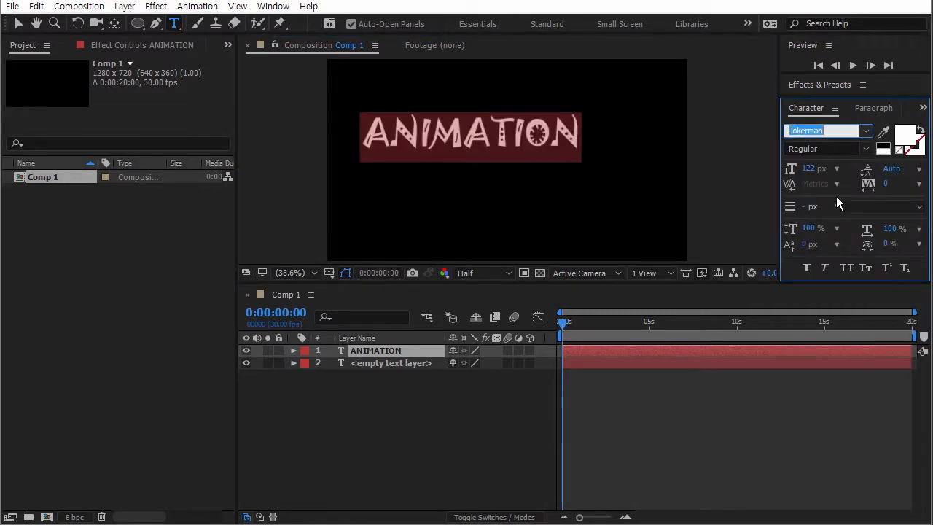
key(ctrl+z)
Step: Try right alignment on the ANIMATION text and set it back to centre alignment
click(872, 110)
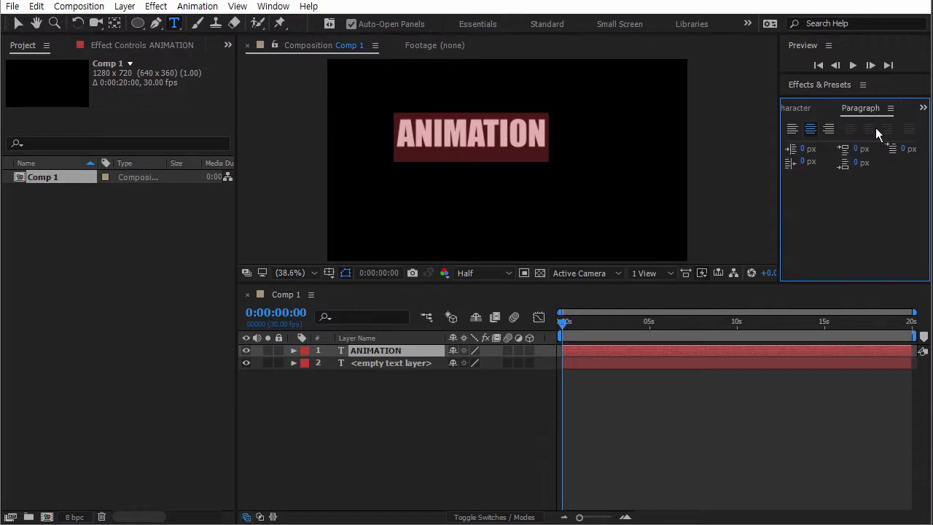
click(827, 129)
click(809, 128)
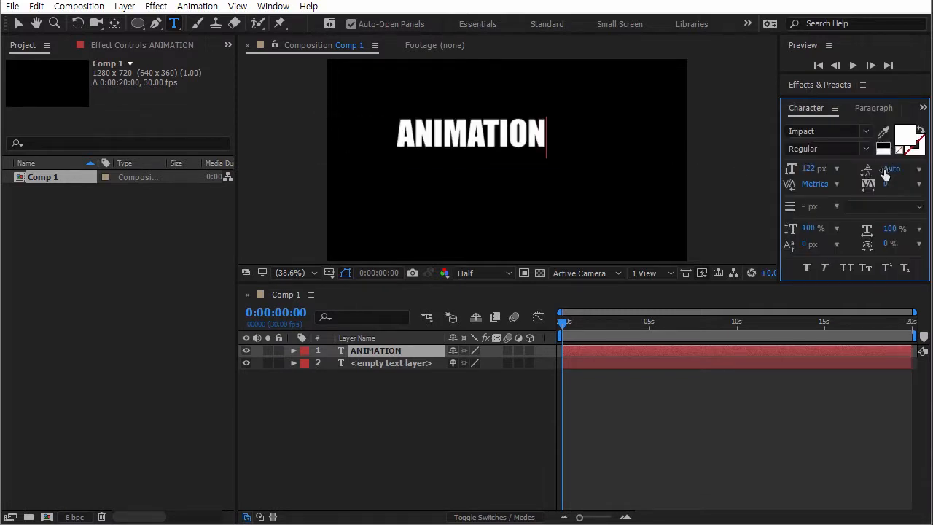
Step: Add a second line reading IMAGE below ANIMATION in the same text layer
click(571, 140)
key(Return)
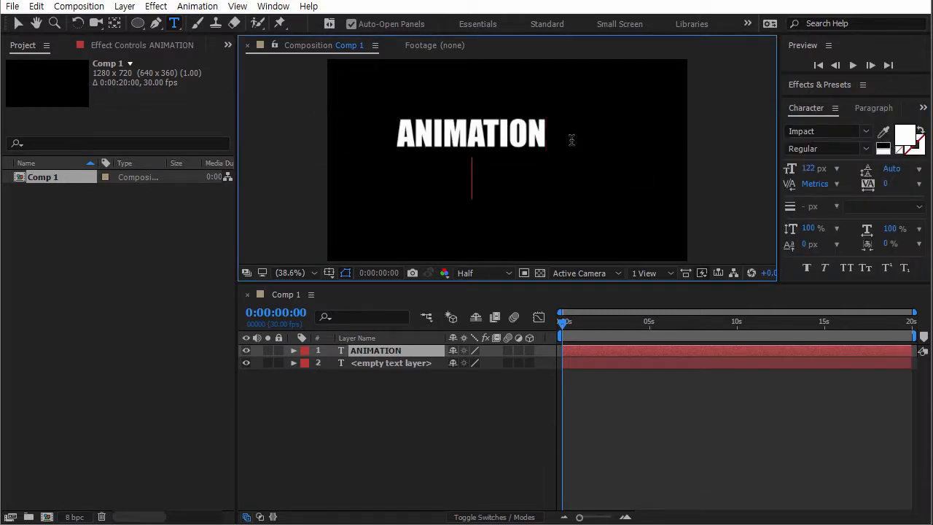
text(IMAGE)
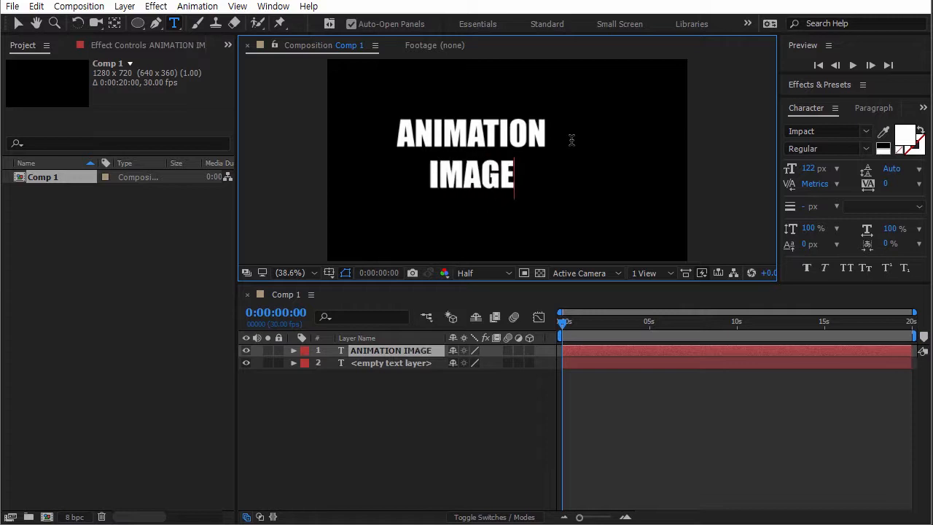
drag(462, 173, 515, 175)
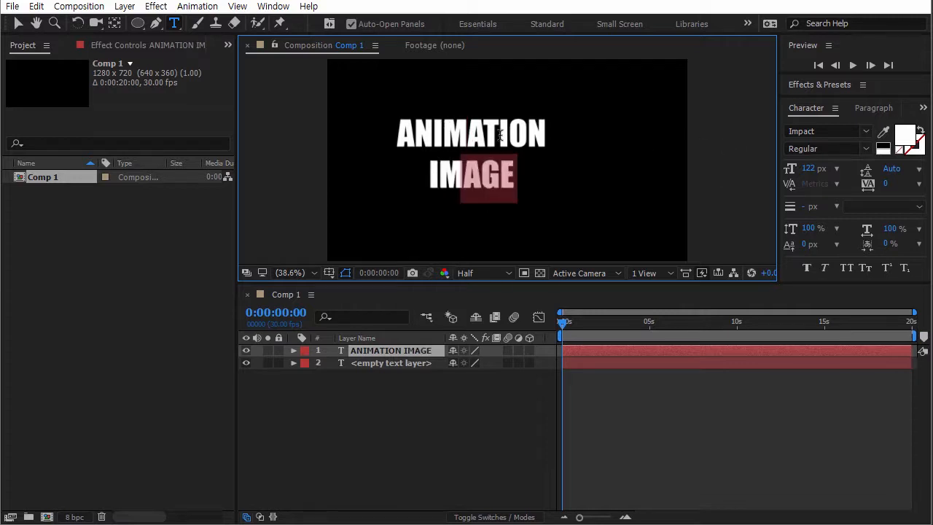
drag(500, 134, 452, 135)
drag(460, 180, 487, 182)
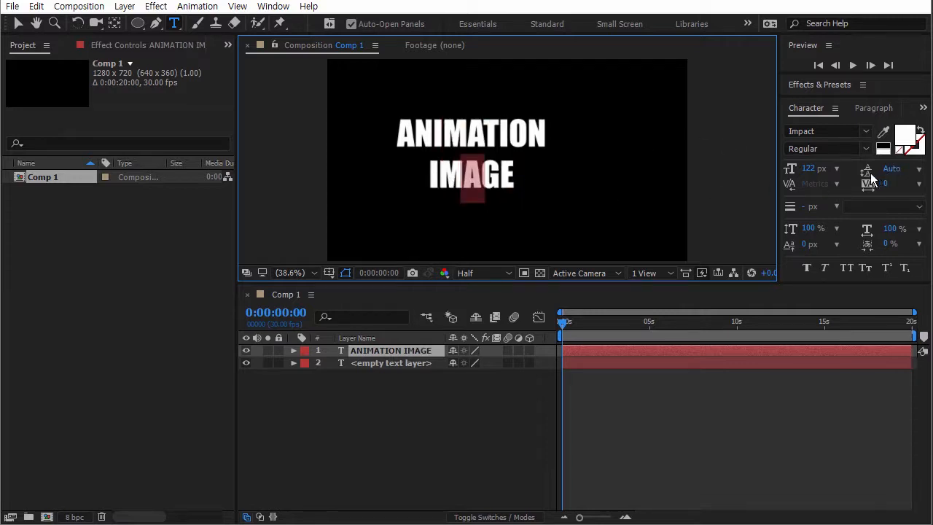
click(447, 134)
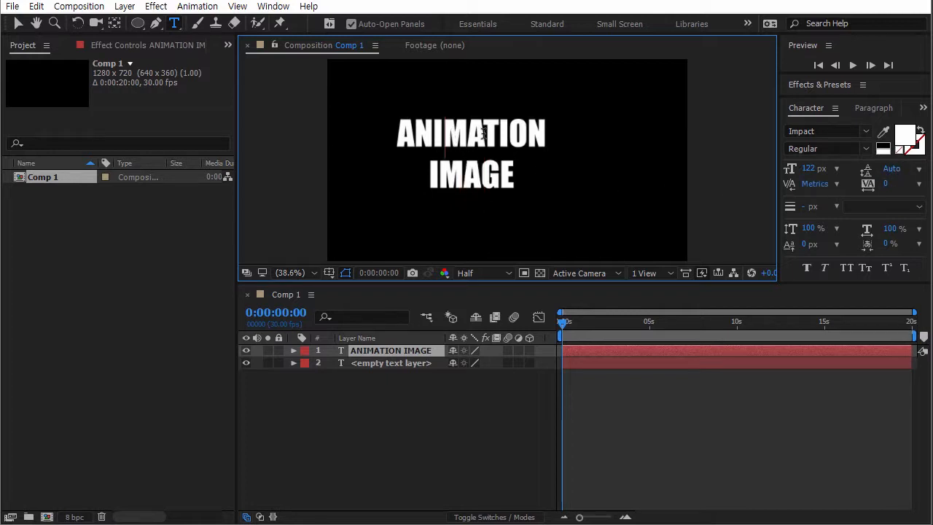
Step: Set the font size of both text lines to 204 px and their leading to Auto
drag(402, 132, 523, 185)
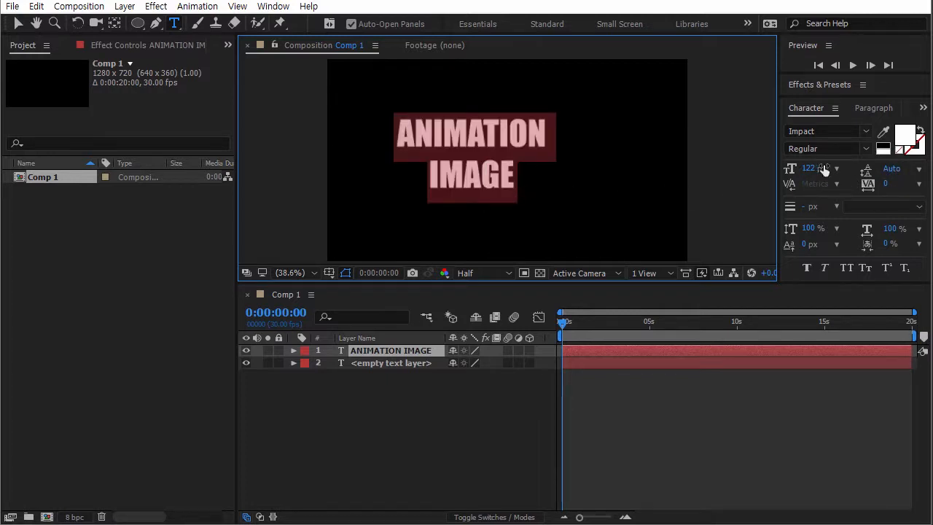
drag(823, 169, 901, 169)
click(887, 169)
click(870, 366)
click(918, 168)
click(901, 187)
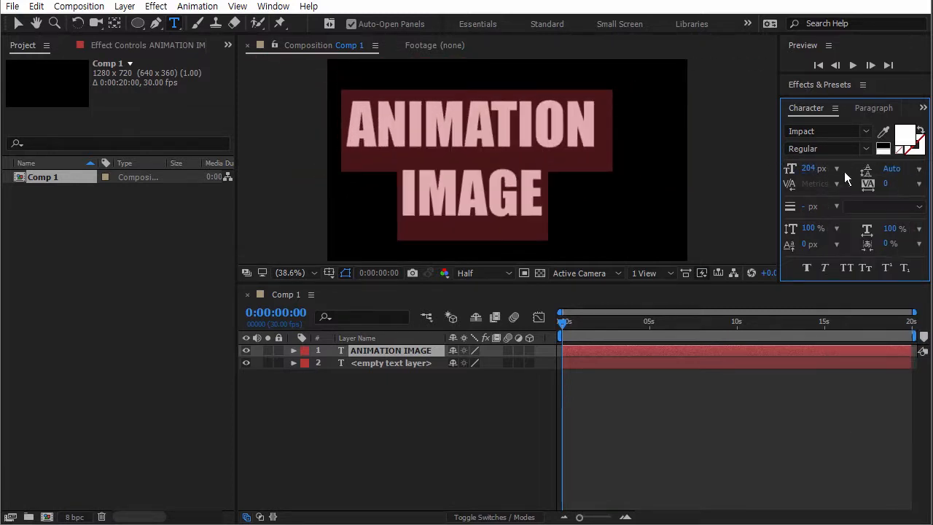
Step: Give the text a black stroke 10 px wide and display the composition's transparency grid
click(921, 148)
click(883, 146)
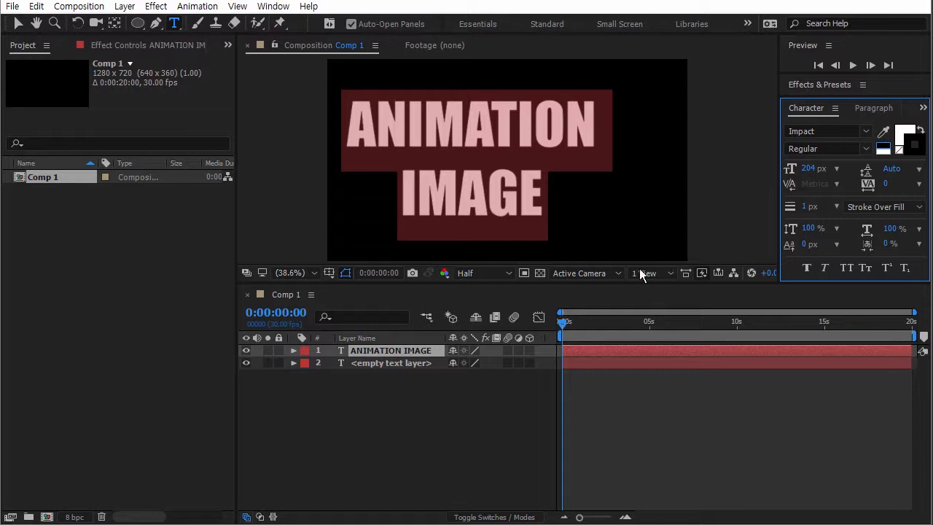
click(539, 273)
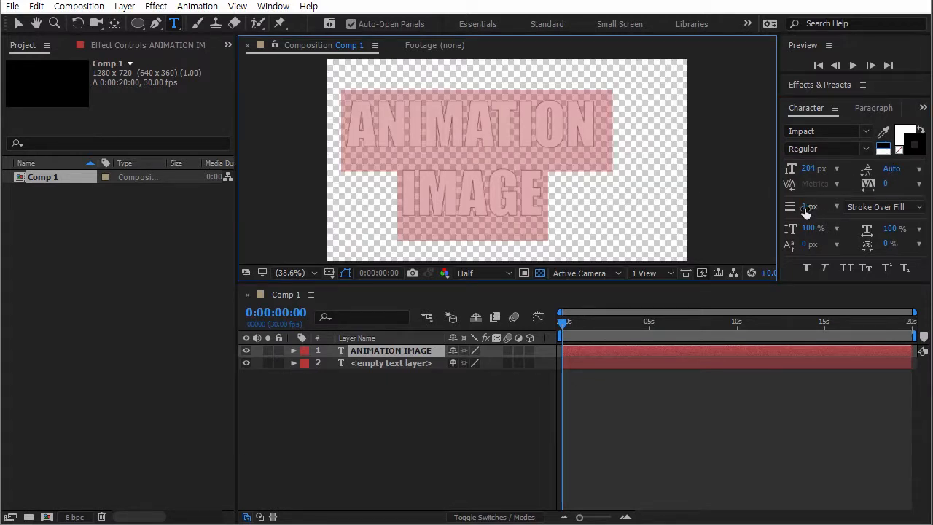
mouse_move(804, 210)
mouse_down()
mouse_move(827, 209)
mouse_move(809, 207)
mouse_up()
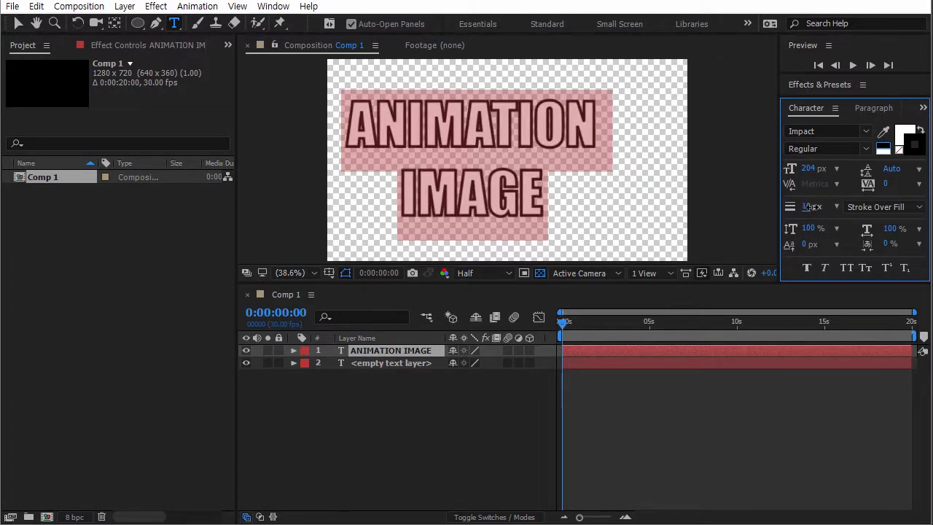
Step: Try the Fill Over Stroke order on the text and switch it back to Stroke Over Fill
click(878, 205)
click(871, 222)
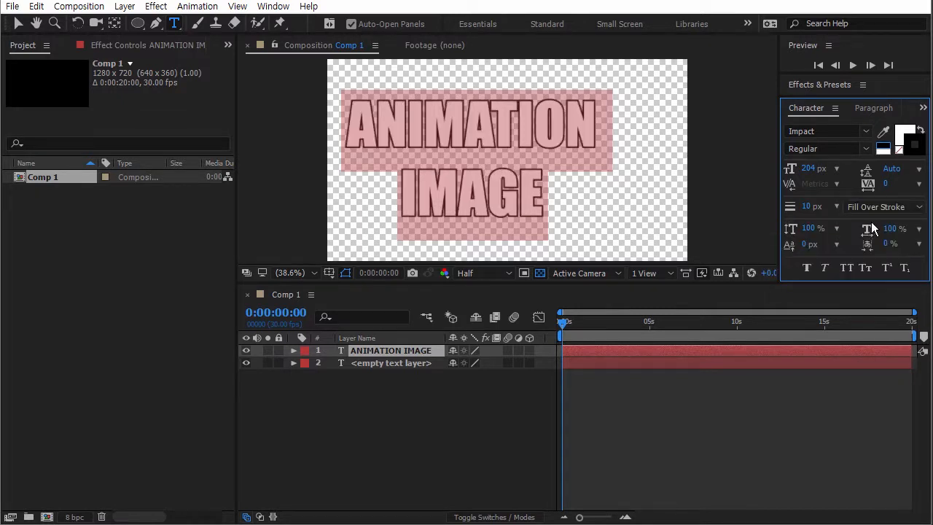
click(874, 204)
click(865, 239)
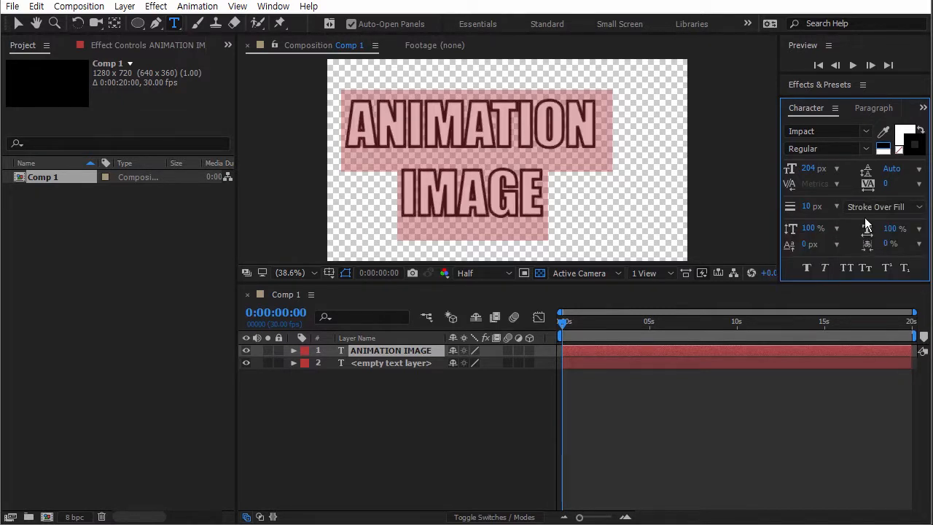
Step: Try a 19 px stroke with Fill Over Stroke on the text and remove the stroke
click(864, 210)
click(834, 222)
mouse_move(808, 209)
mouse_down()
mouse_move(834, 209)
mouse_move(805, 211)
mouse_up()
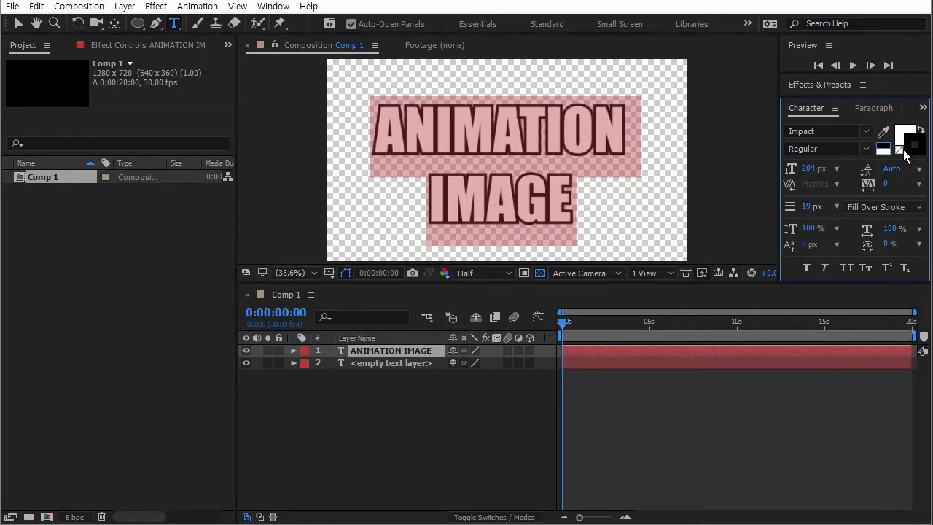
click(900, 150)
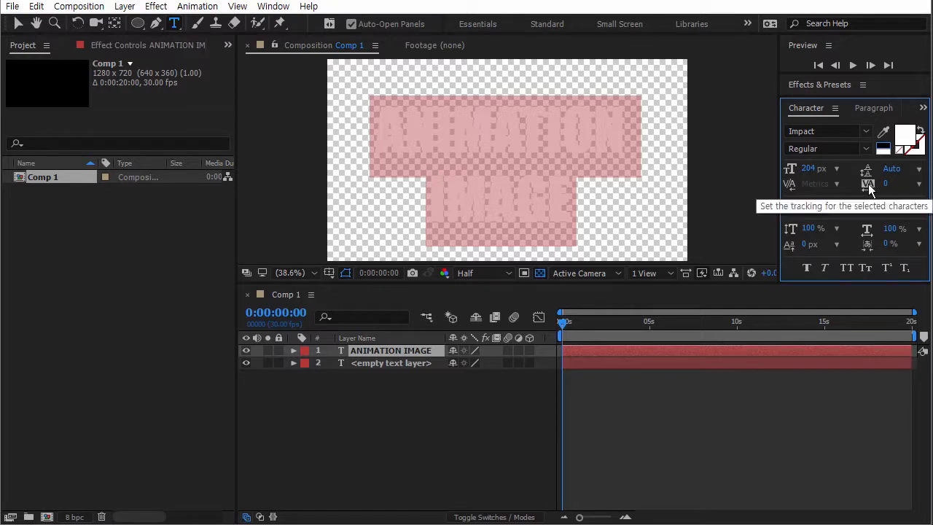
Step: Try changing the text's tracking, with vertical scale 94% and horizontal scale 115%, and undo the changes
drag(868, 184, 891, 181)
drag(811, 228, 806, 228)
drag(884, 229, 894, 229)
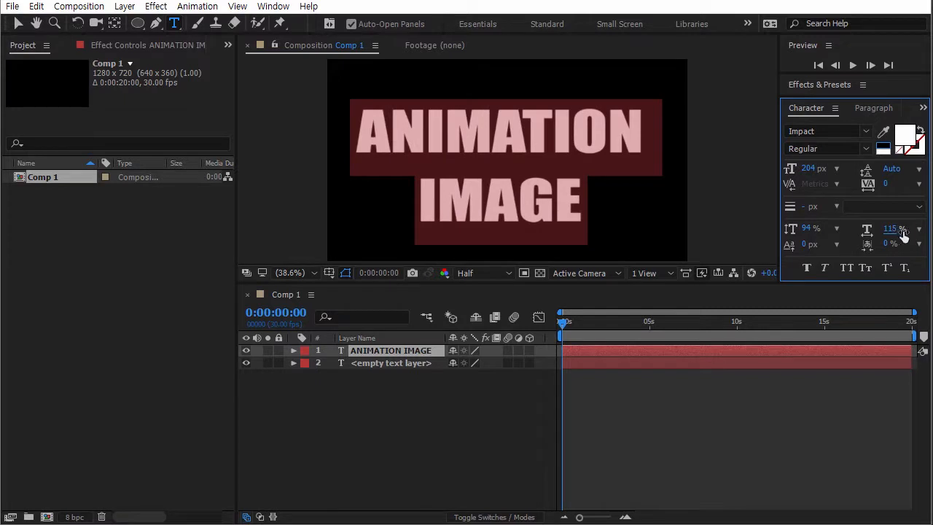
key(ctrl+z)
key(ctrl+z)
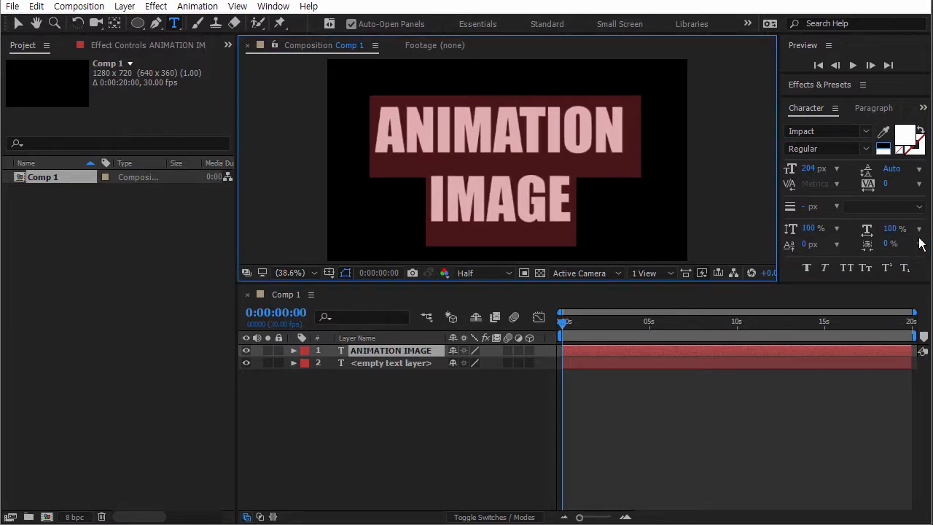
Step: Apply Faux Italic to the text and turn it off again
click(823, 269)
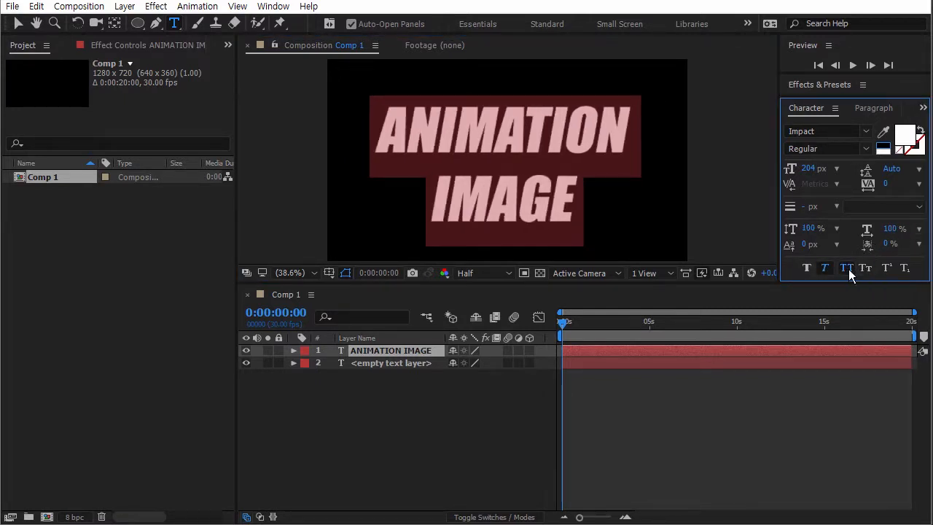
click(823, 268)
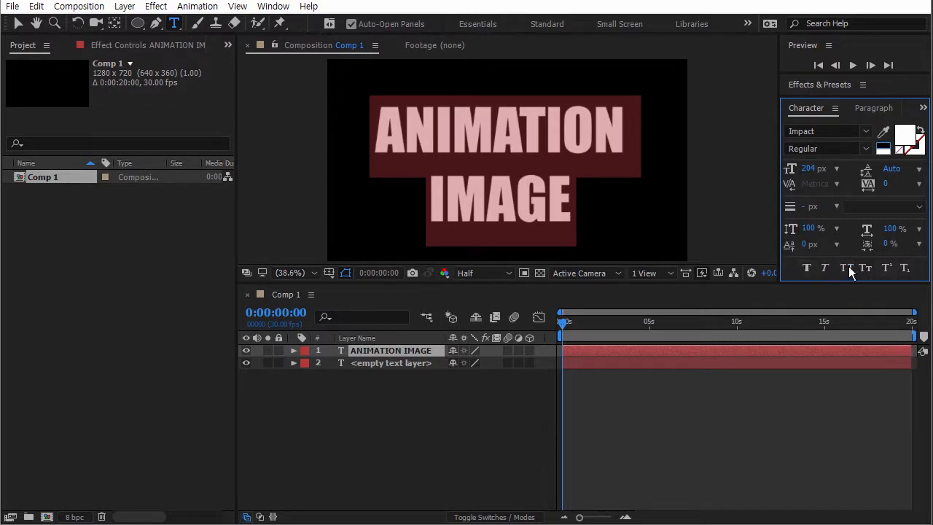
Step: Finish the text selection and delete the empty text layer from Comp 1
click(554, 202)
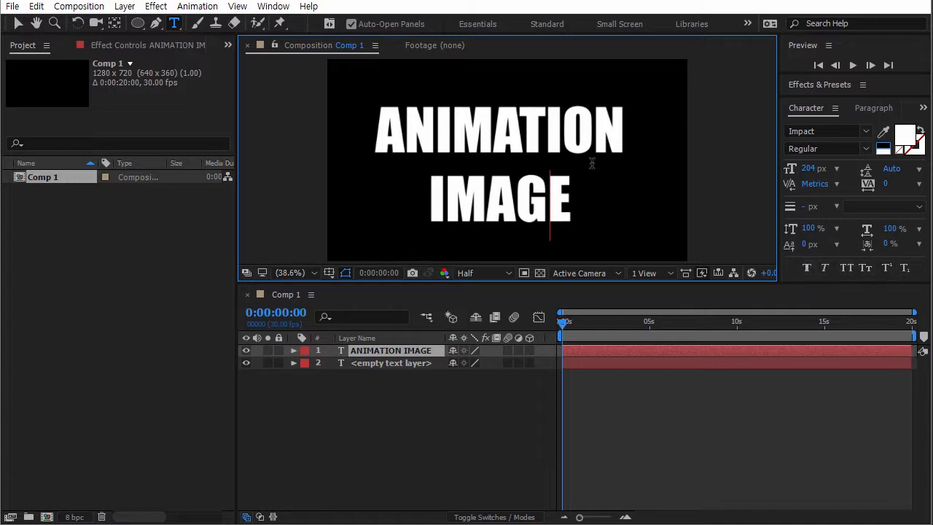
click(397, 366)
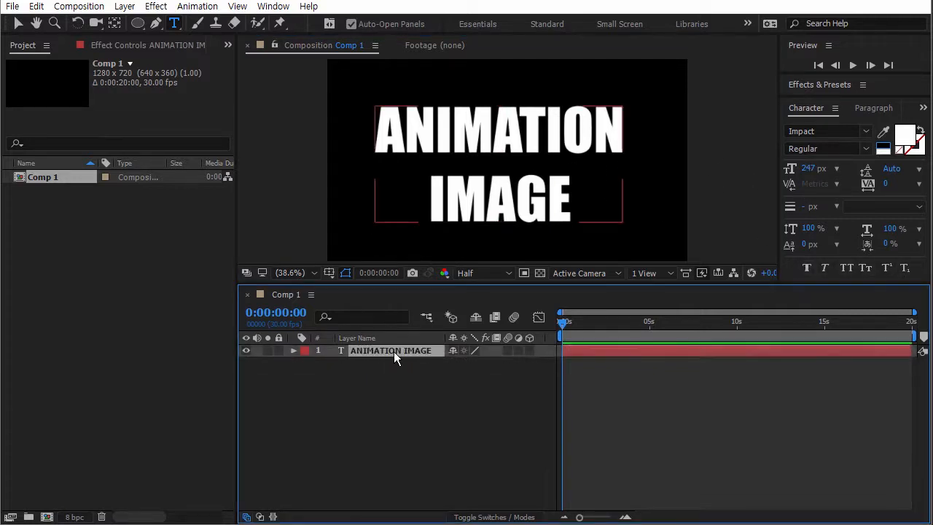
Step: Try a 196 px font size and -31 tracking on the whole ANIMATION IMAGE text, and undo both changes
double_click(394, 351)
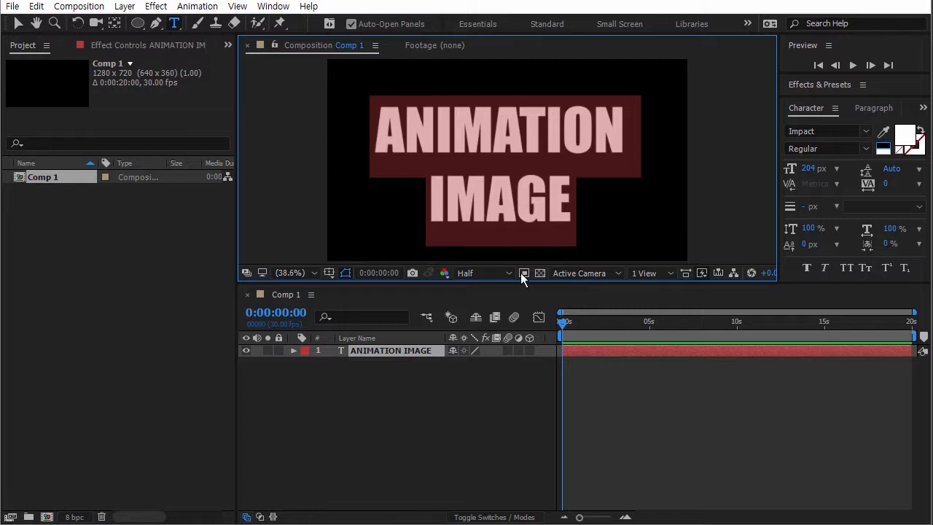
mouse_move(809, 168)
mouse_down()
mouse_move(832, 169)
mouse_move(801, 168)
mouse_move(811, 169)
mouse_up()
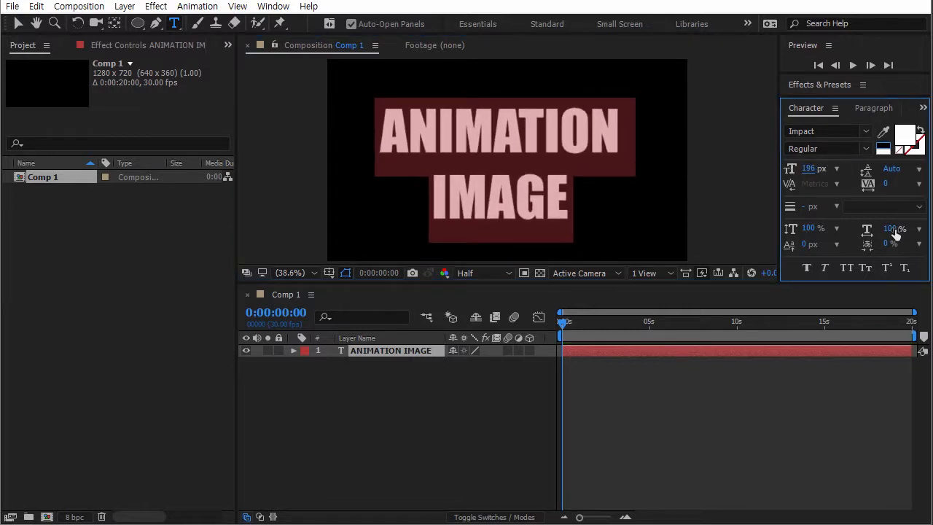
drag(886, 183, 860, 180)
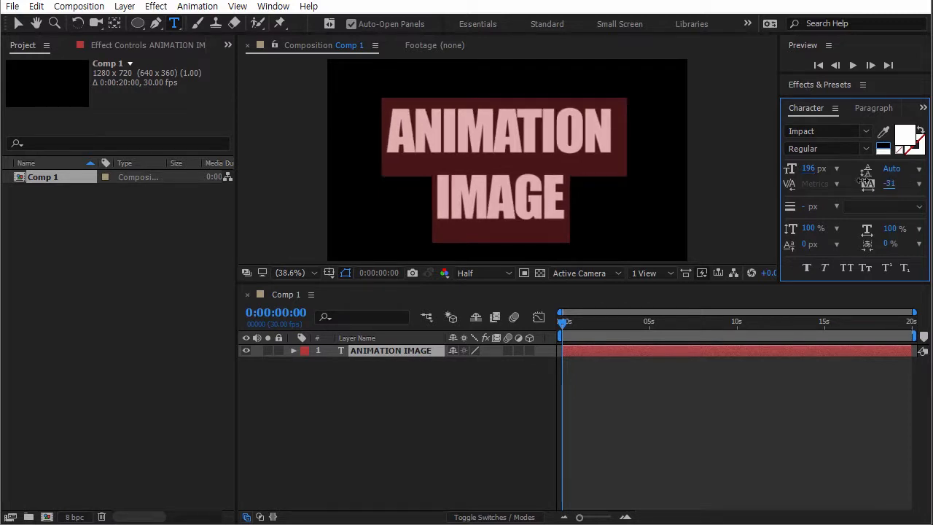
key(ctrl+z)
key(ctrl+z)
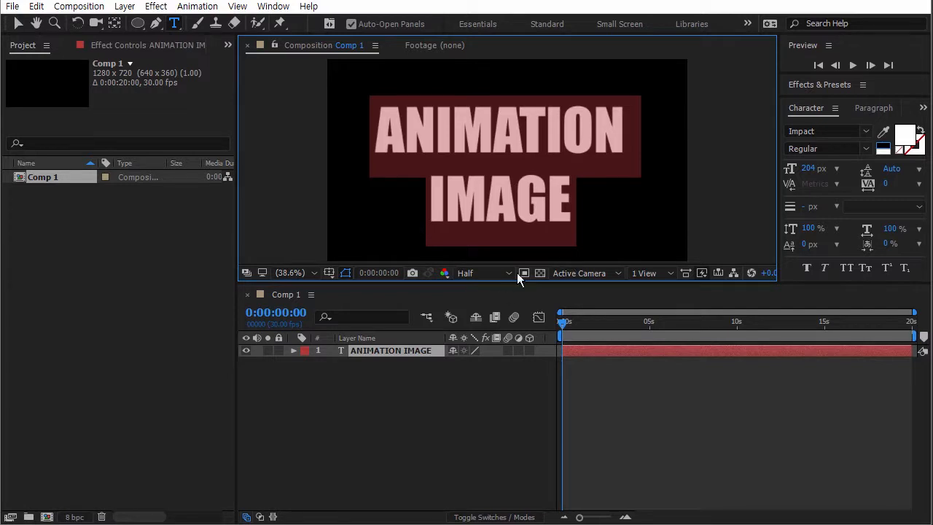
Step: Expand the ANIMATION IMAGE layer's Text properties and inspect its Transform properties
click(294, 350)
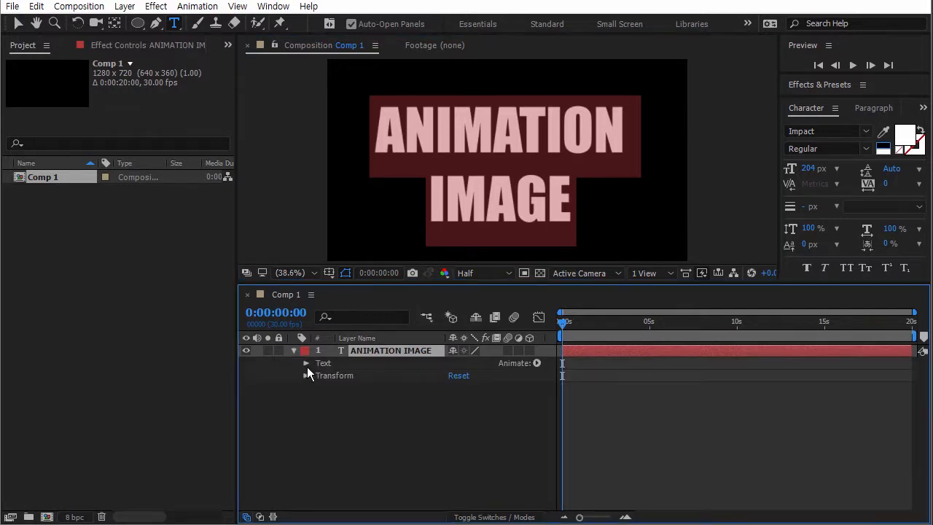
click(306, 363)
click(306, 412)
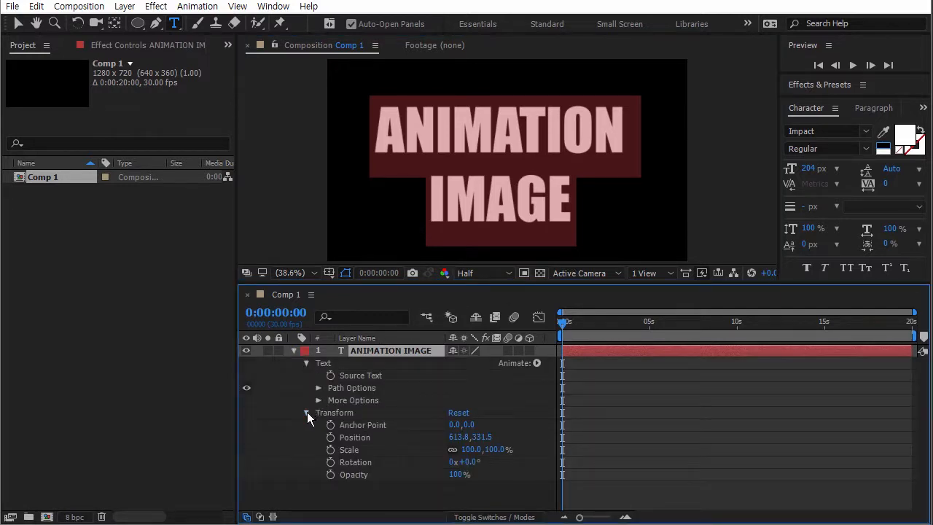
click(306, 412)
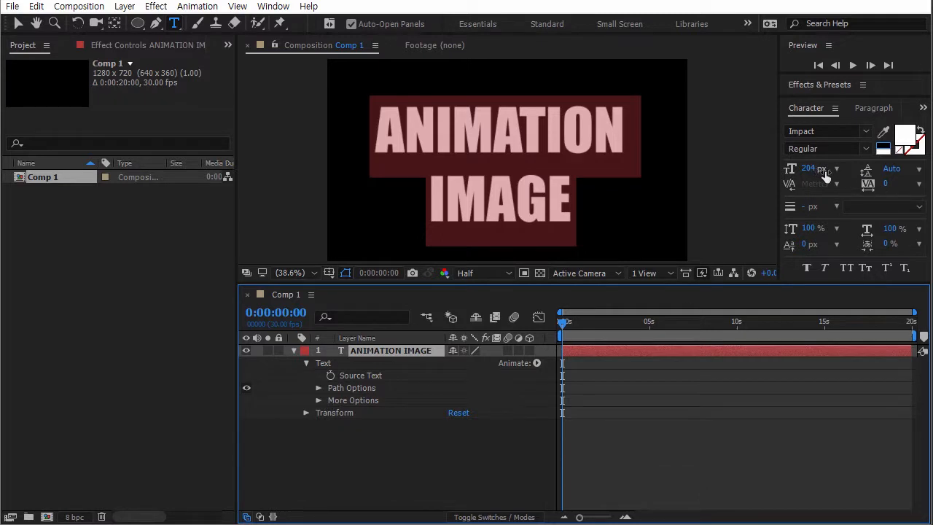
Step: Examine the Text options and the Transform properties of the ANIMATION IMAGE layer, ending with its Text group expanded
click(319, 400)
click(317, 399)
click(307, 363)
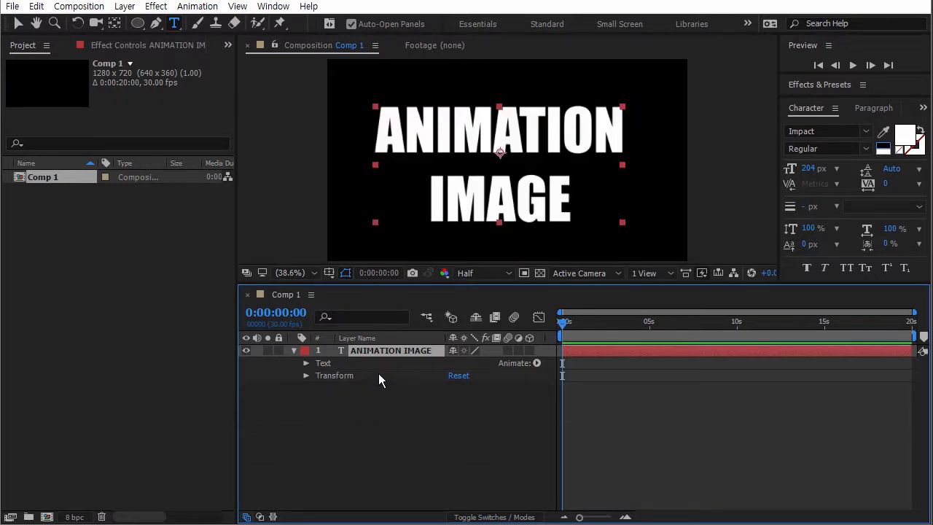
click(306, 375)
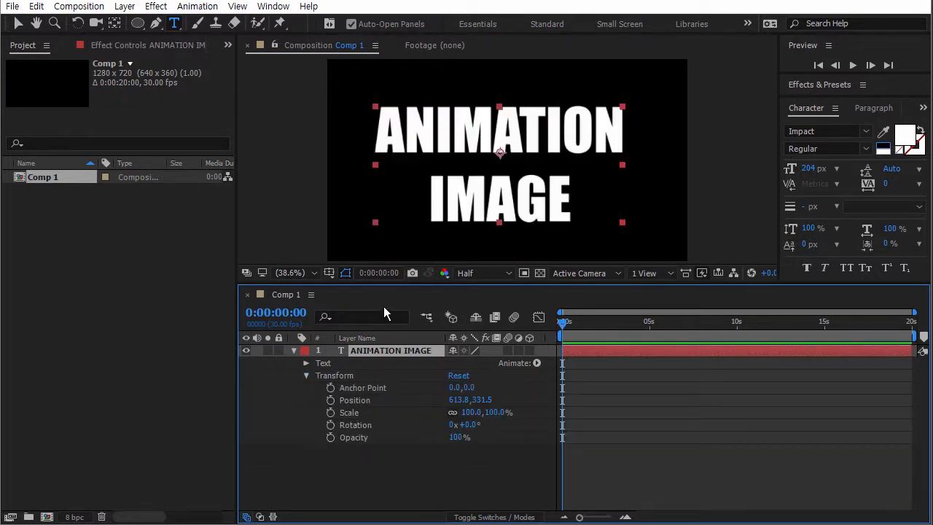
click(306, 375)
click(376, 400)
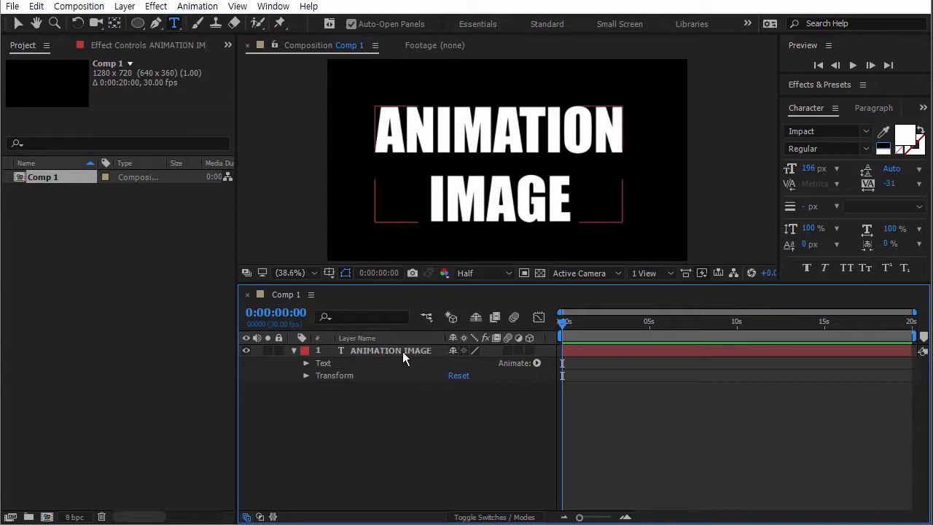
click(402, 351)
key(r)
click(295, 350)
click(294, 351)
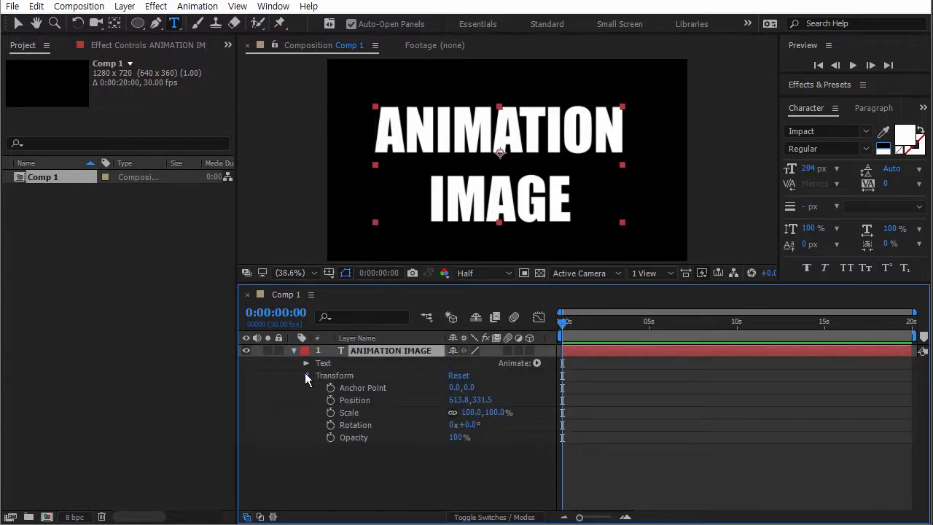
click(304, 372)
click(306, 363)
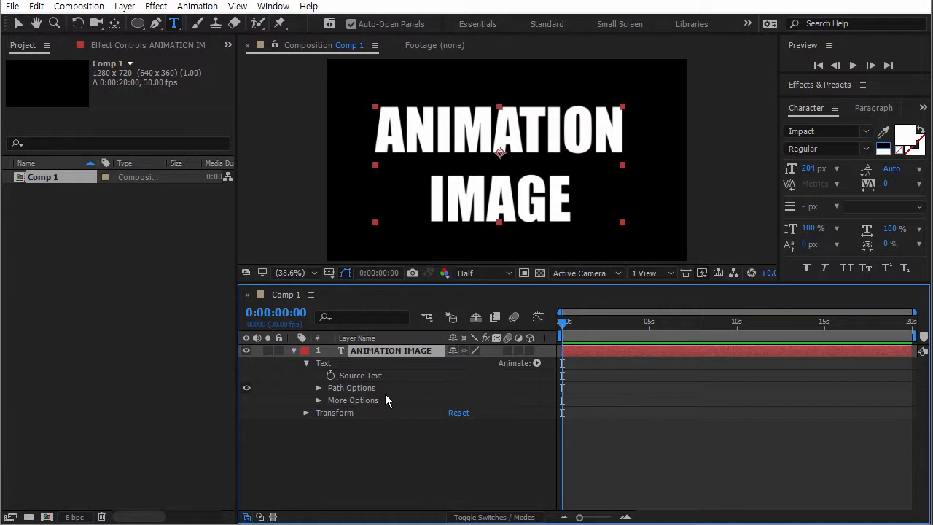
Step: Start Source Text keyframing at 0:00:00:00 and add MOVIE after IMAGE in the text at about 0:00:00:15
click(331, 375)
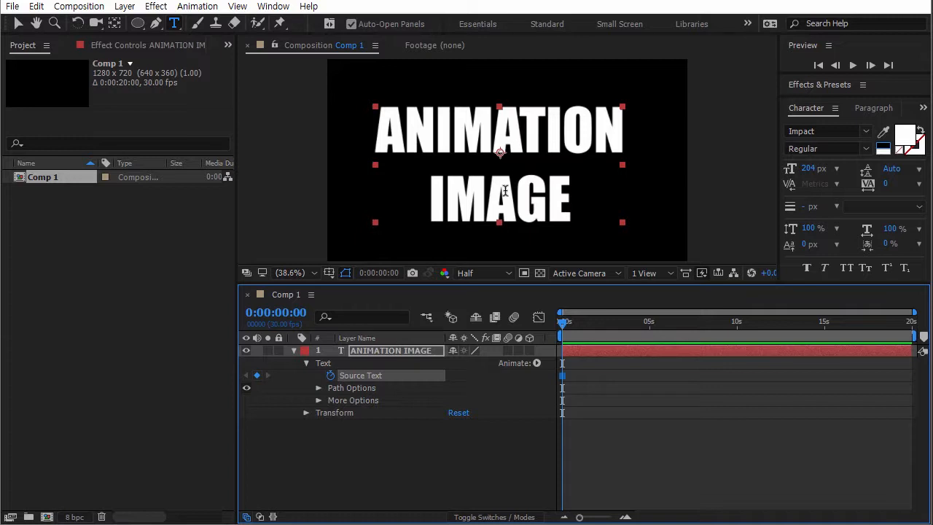
drag(562, 321, 571, 322)
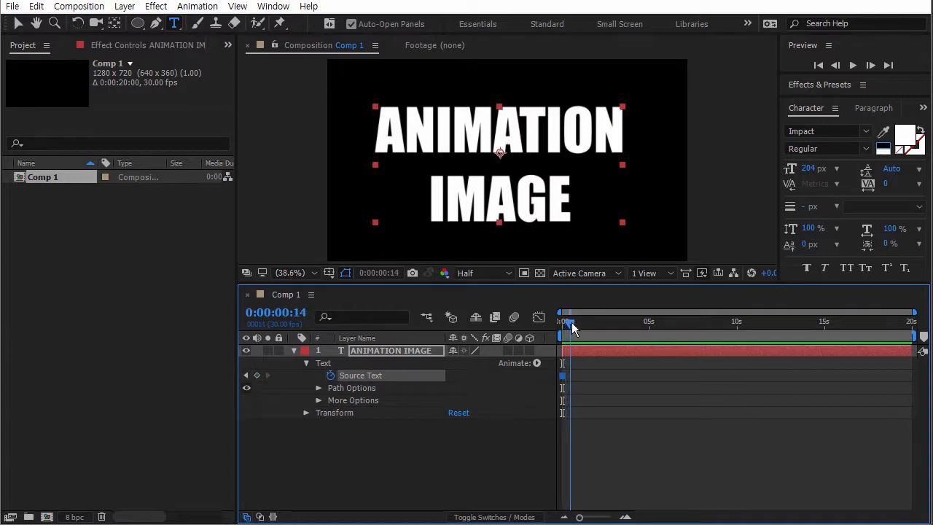
click(582, 199)
text(MOVIE)
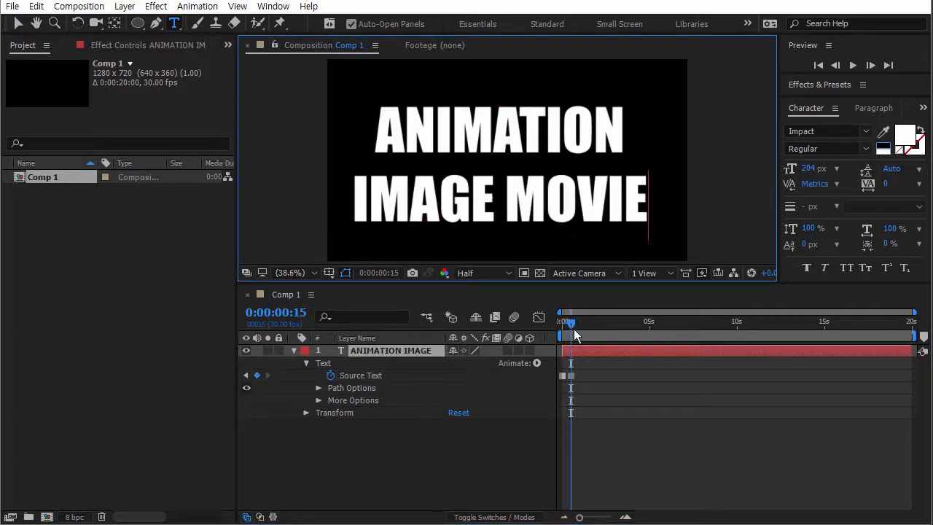
Step: At 0:00:00:26, delete IMAGE MOVIE from the text so that only ANIMATION remains
mouse_move(568, 323)
mouse_down()
mouse_move(557, 323)
mouse_move(577, 325)
mouse_up()
click(644, 216)
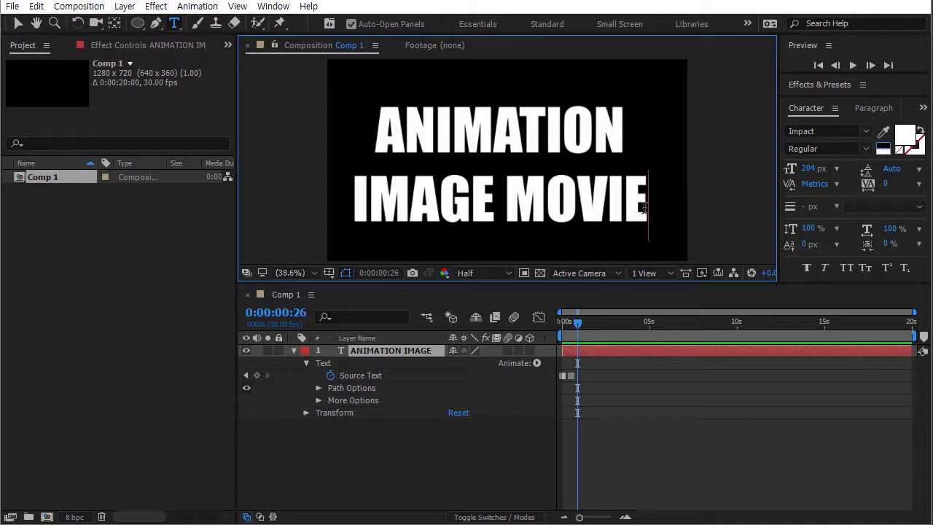
key(ctrl+shift+Left)
key(ctrl+shift+Left)
key(BackSpace)
key(BackSpace)
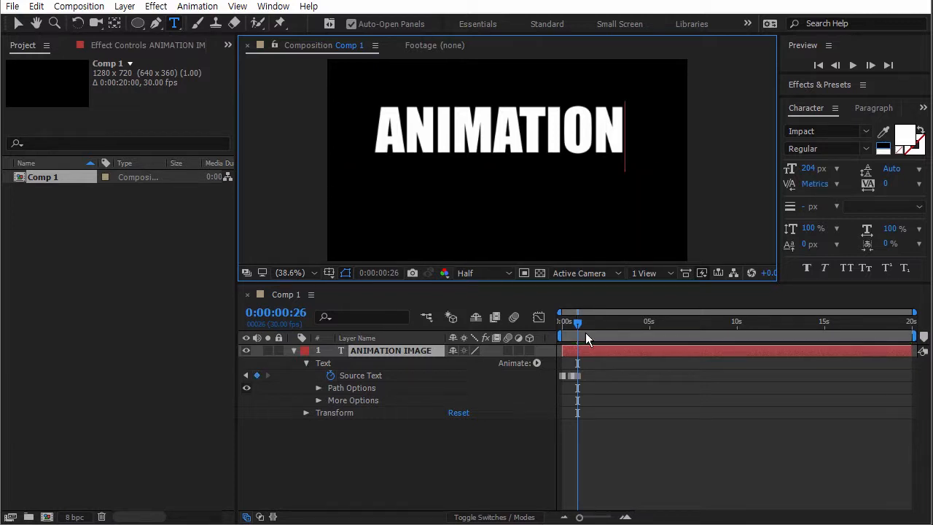
Step: Zoom the timeline in on the Source Text keyframes and scrub through the text changes back to 0:00:00:00
click(576, 375)
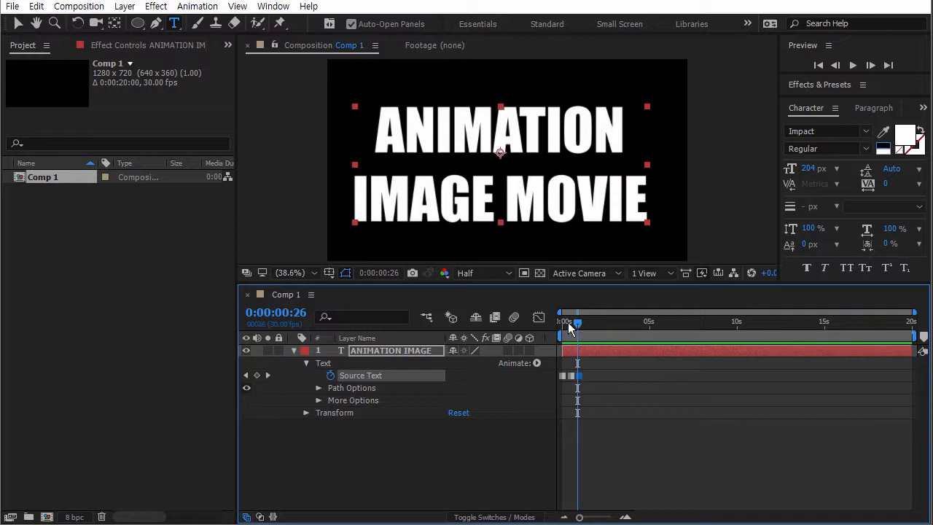
mouse_move(569, 325)
mouse_down()
mouse_move(585, 328)
mouse_move(561, 322)
mouse_up()
key(=)
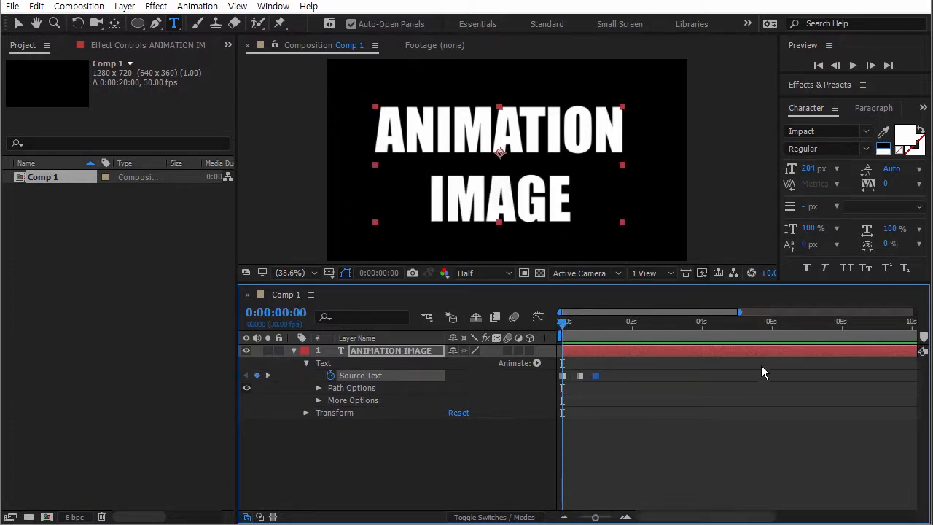
key(=)
key(=)
click(615, 325)
drag(620, 323, 601, 328)
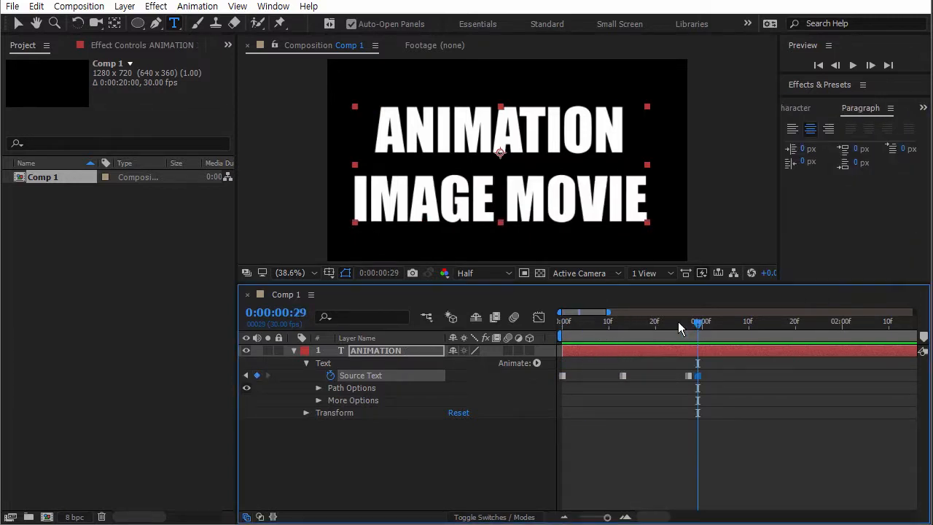
drag(678, 321, 523, 364)
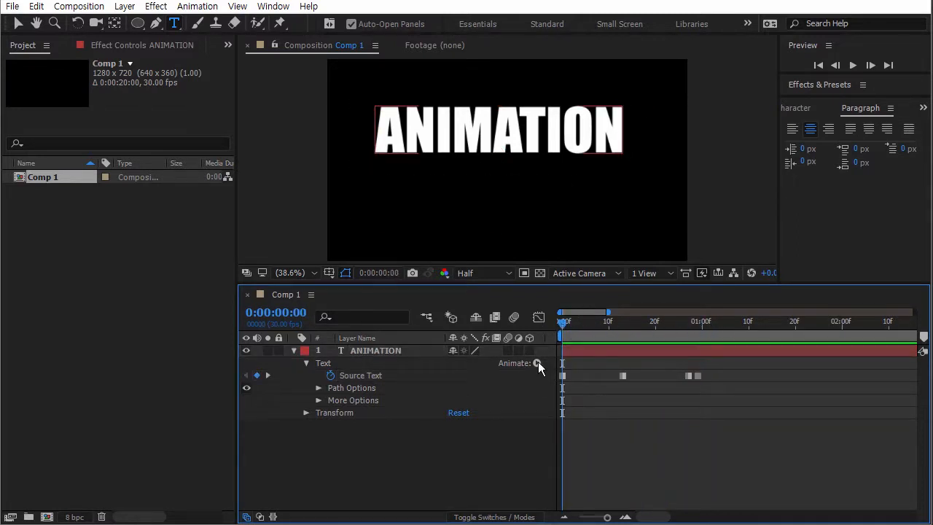
Step: Add a Scale animator to the ANIMATION text layer and look over its range selector and Scale property
click(537, 362)
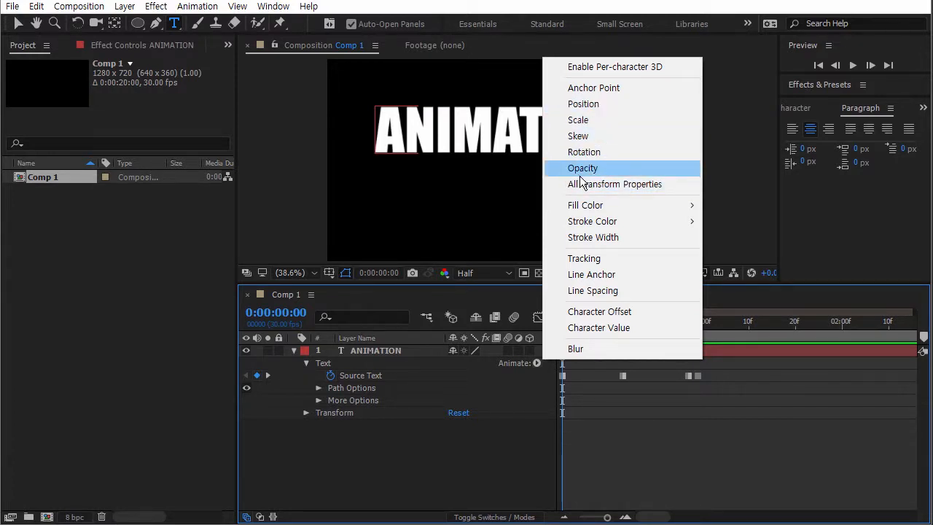
click(578, 119)
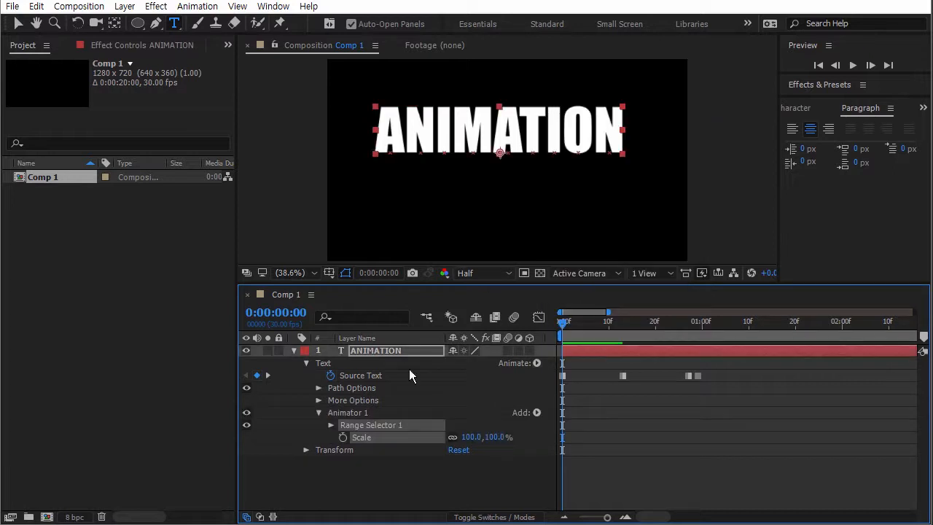
click(320, 413)
click(319, 412)
click(355, 413)
click(357, 426)
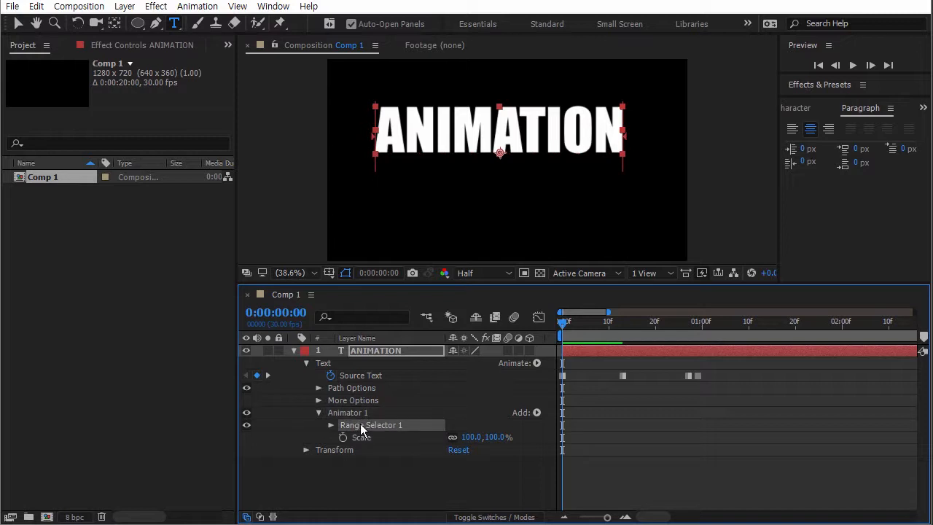
click(363, 440)
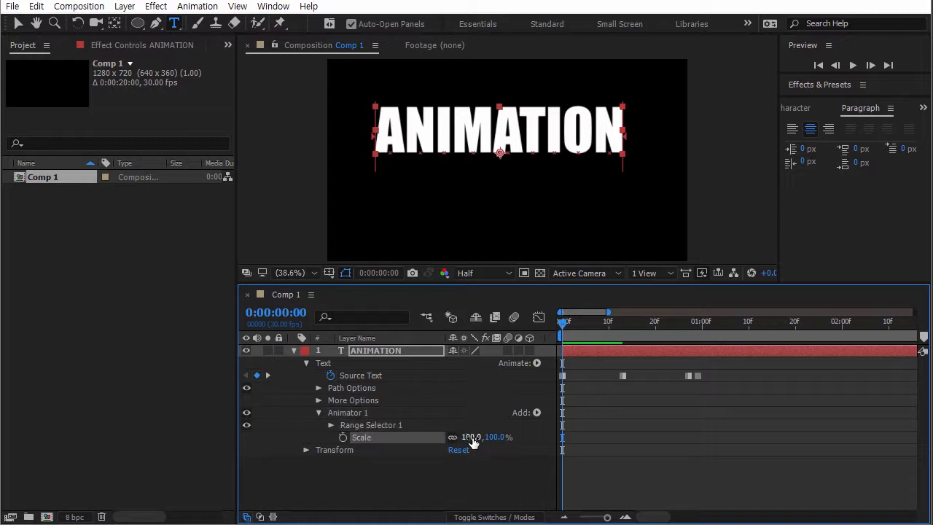
Step: Keyframe the animator's Scale at 75% at 0:00:00:00 and at 112% at 0:00:00:08
mouse_move(470, 437)
mouse_down()
mouse_move(499, 438)
mouse_move(474, 443)
mouse_up()
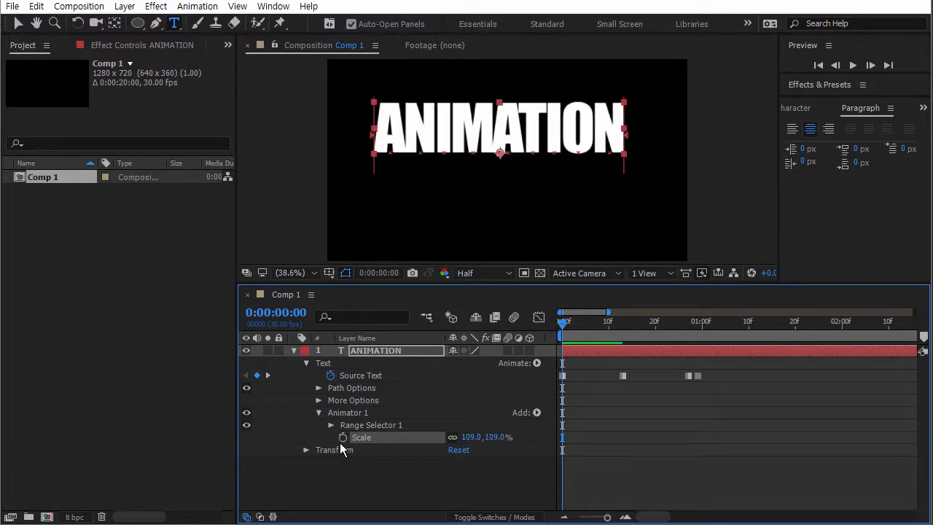
drag(466, 437, 392, 440)
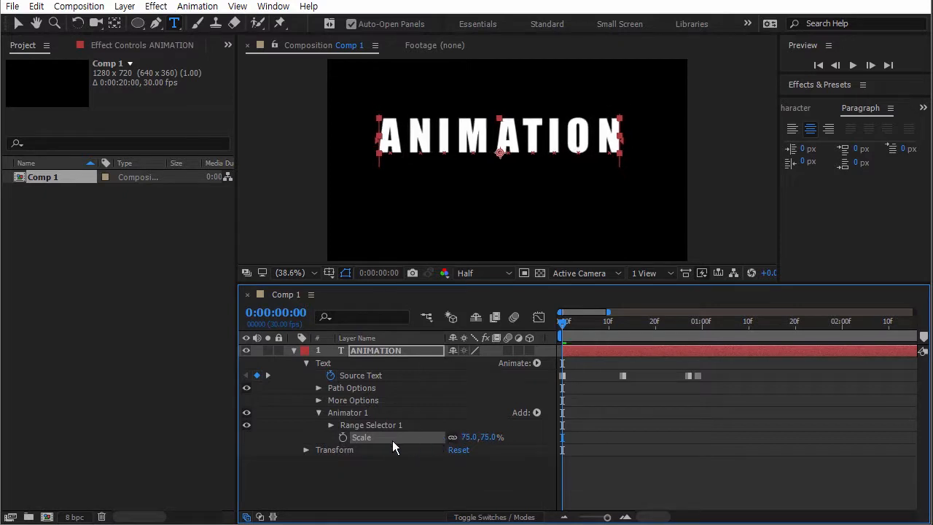
click(343, 436)
drag(562, 322, 599, 328)
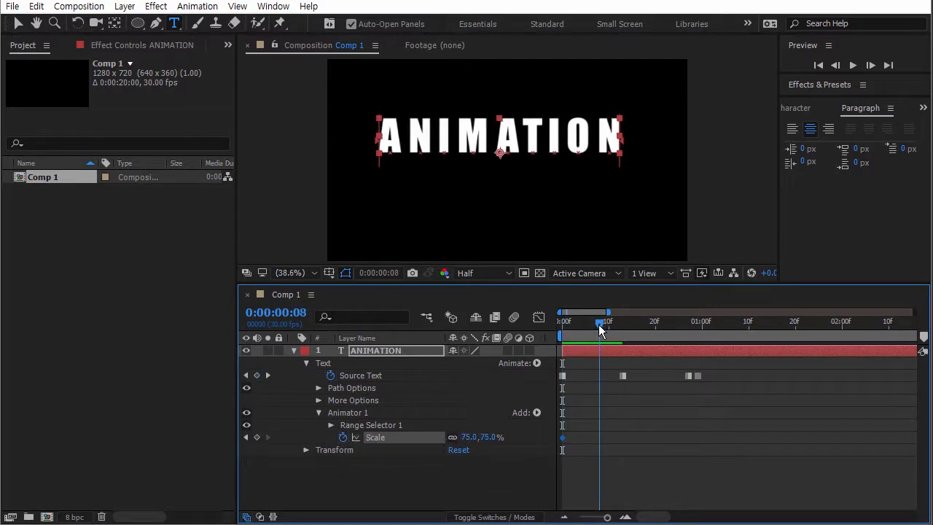
drag(462, 436, 558, 328)
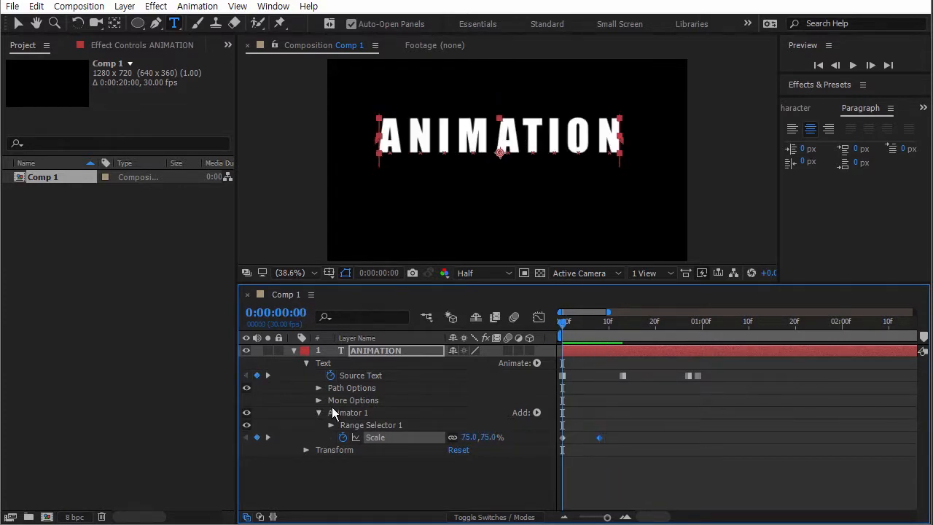
Step: Add a Rotation property to Animator 1 and keyframe it at 0° at 0:00:00:00
click(318, 412)
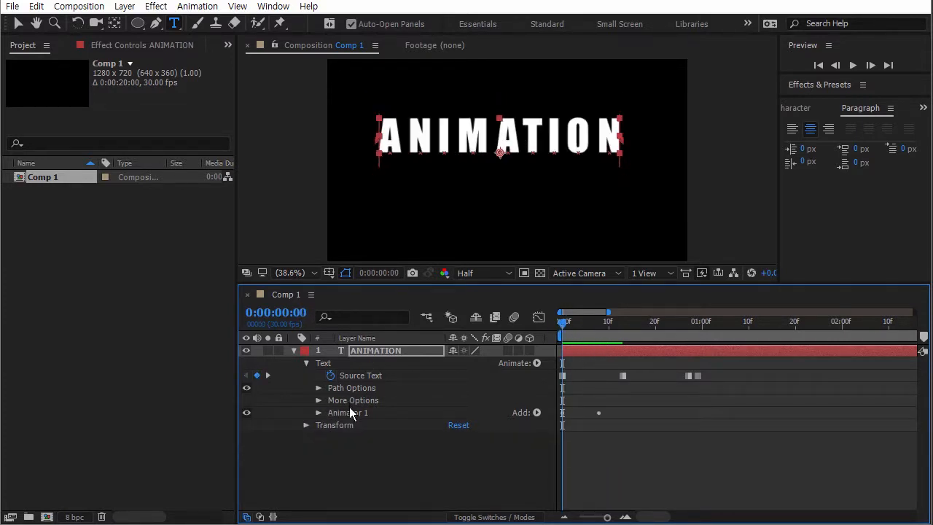
click(318, 412)
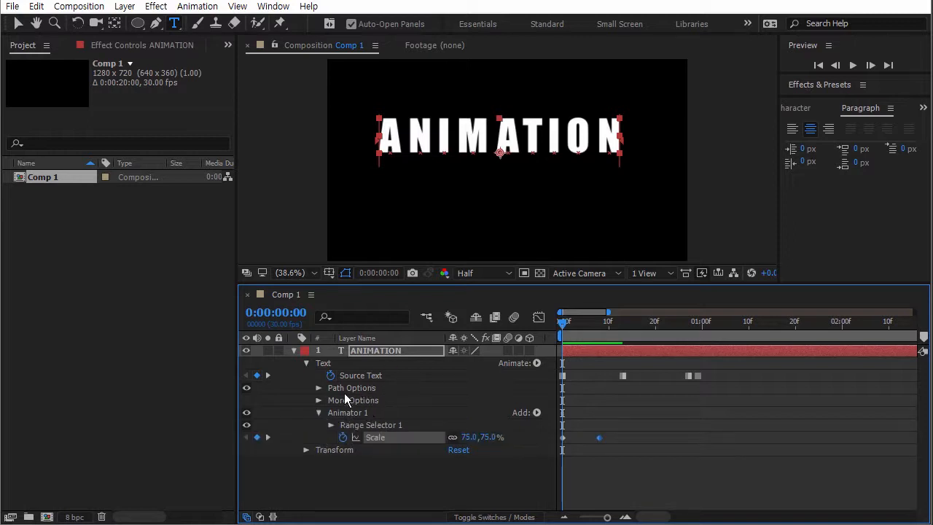
click(535, 362)
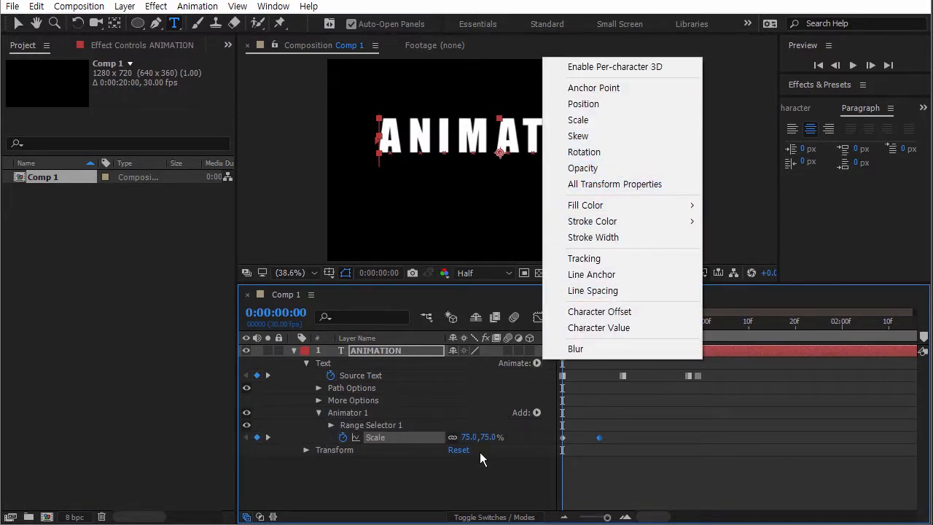
click(583, 152)
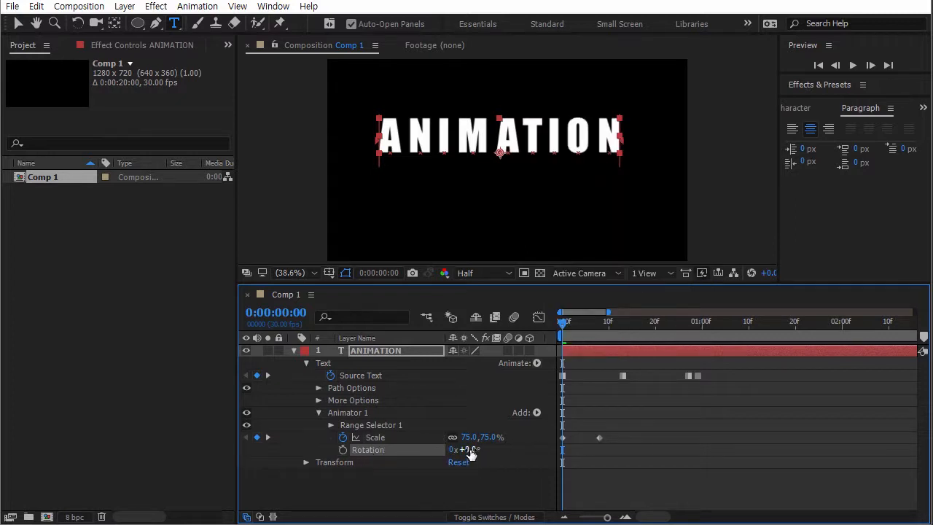
mouse_move(467, 450)
mouse_down()
mouse_move(627, 460)
mouse_move(469, 441)
mouse_up()
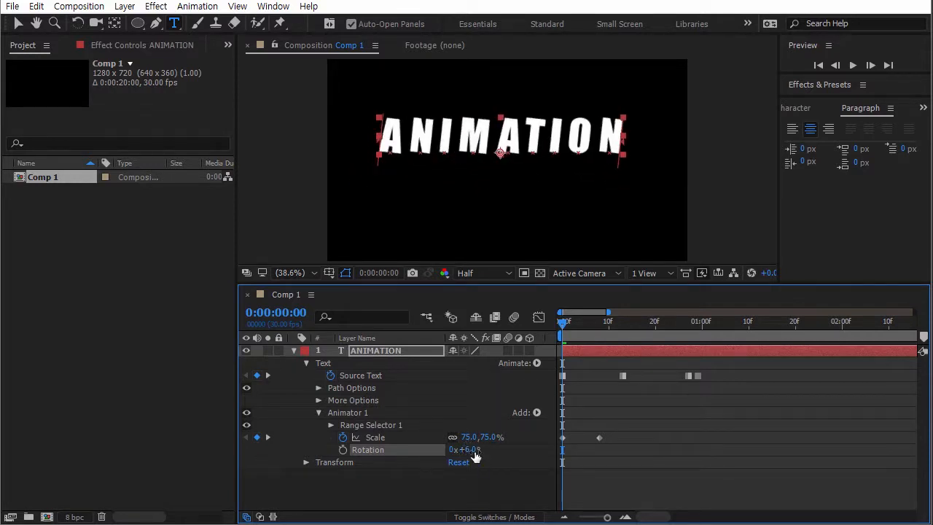
click(472, 450)
Step: Set the animator's Rotation to one full revolution at 0:00:00:08
drag(562, 323, 601, 322)
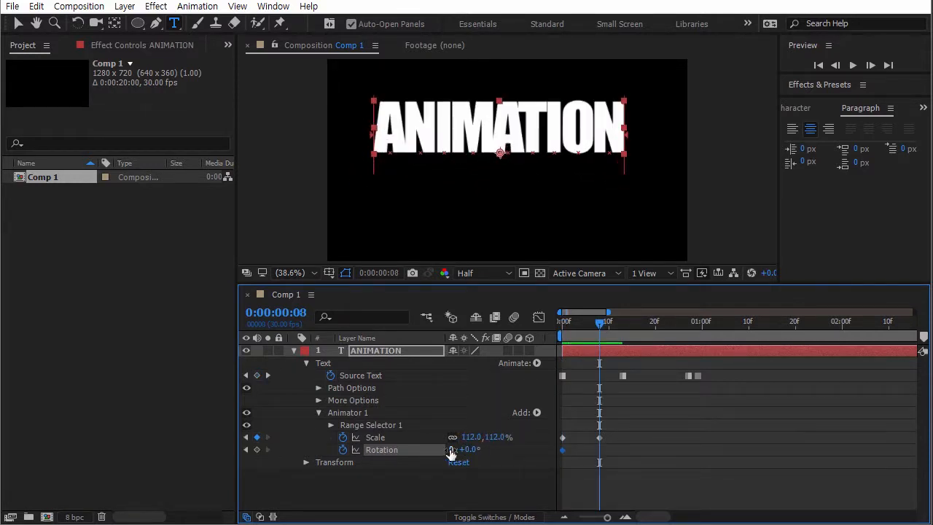
click(451, 450)
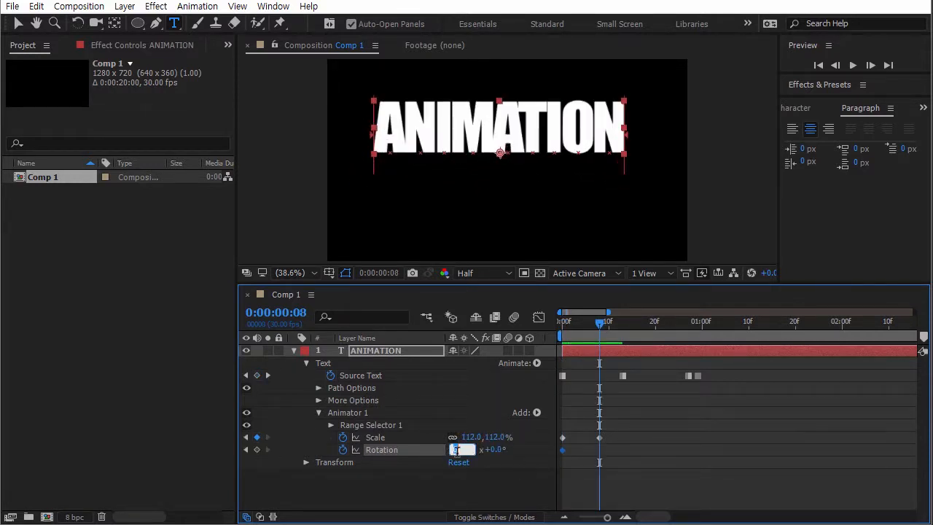
text(1)
key(Return)
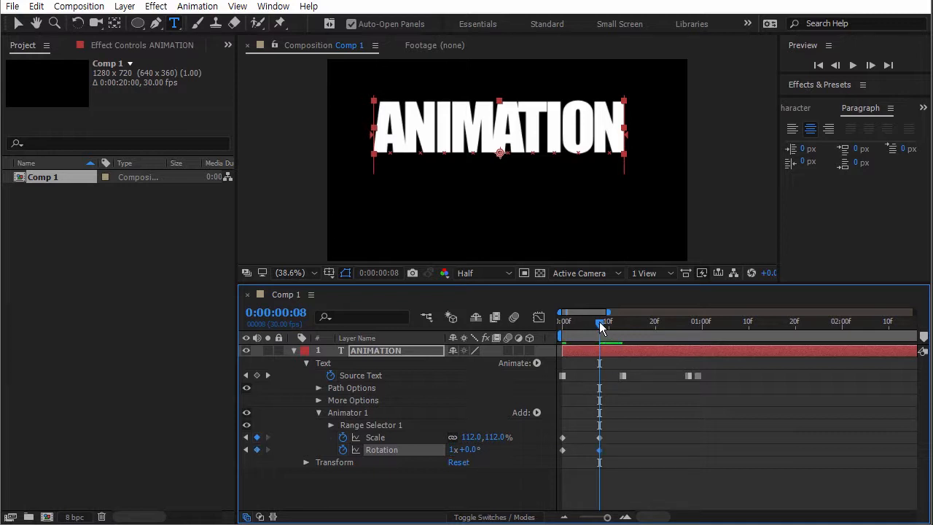
Step: Move the ending Scale and Rotation keyframes to about 0:00:00:29 and preview the text animation from the start
mouse_move(600, 324)
mouse_down()
mouse_move(563, 322)
mouse_move(606, 325)
mouse_up()
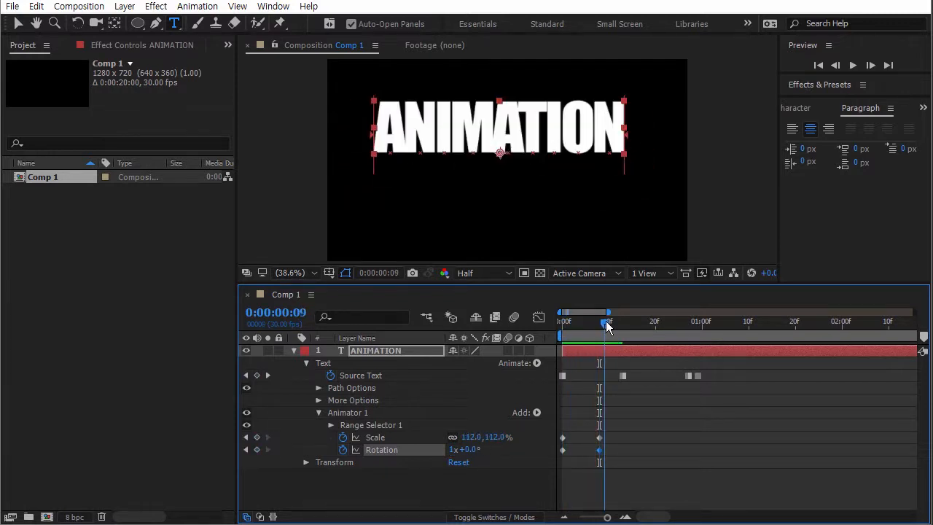
drag(622, 433, 697, 442)
key(space)
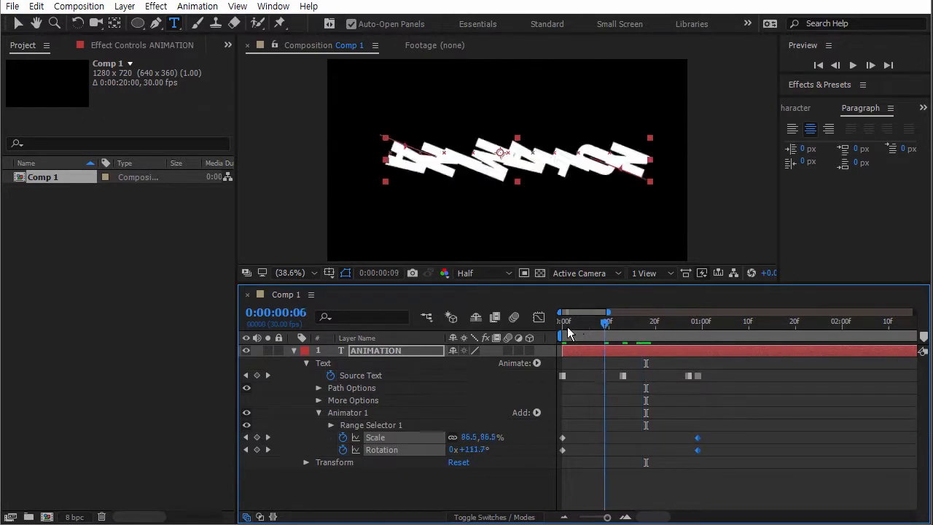
mouse_move(568, 333)
mouse_down()
mouse_move(705, 333)
mouse_move(561, 332)
mouse_up()
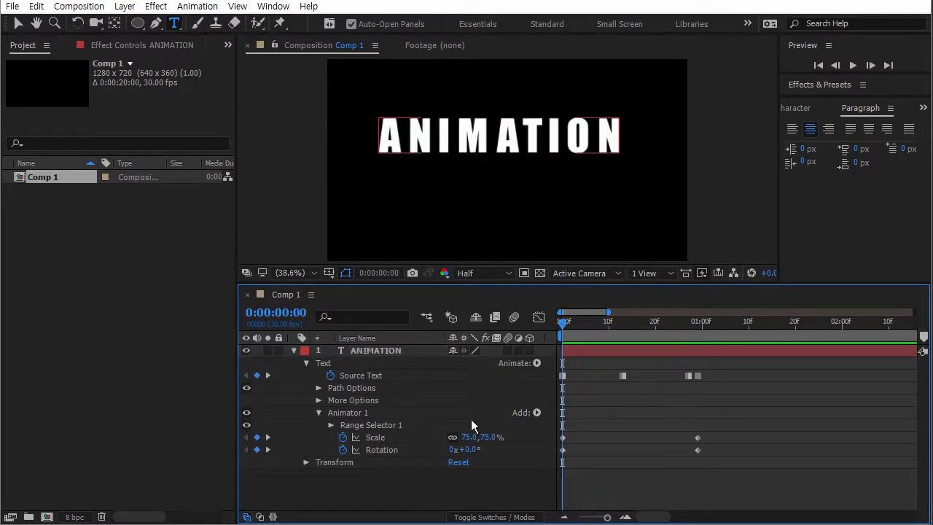
Step: Delete all keyframes of the animator's Scale property
click(375, 447)
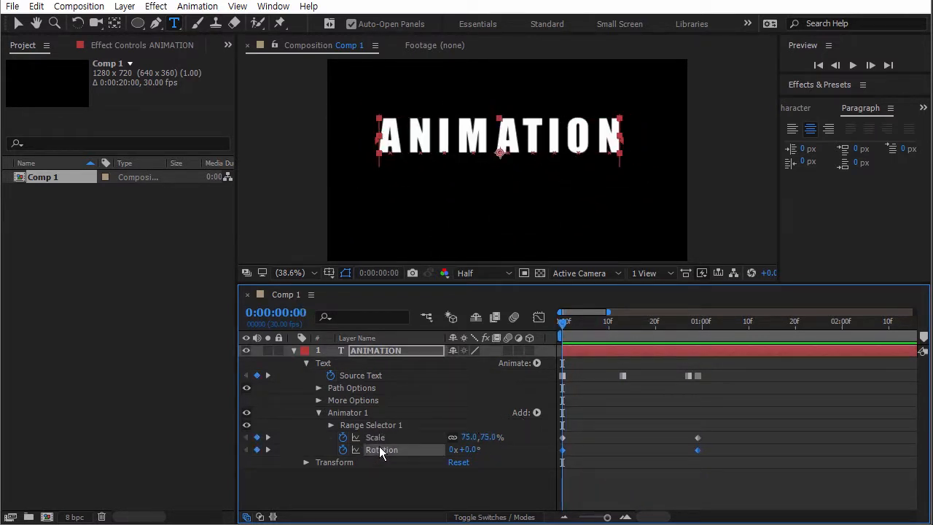
click(378, 437)
key(Delete)
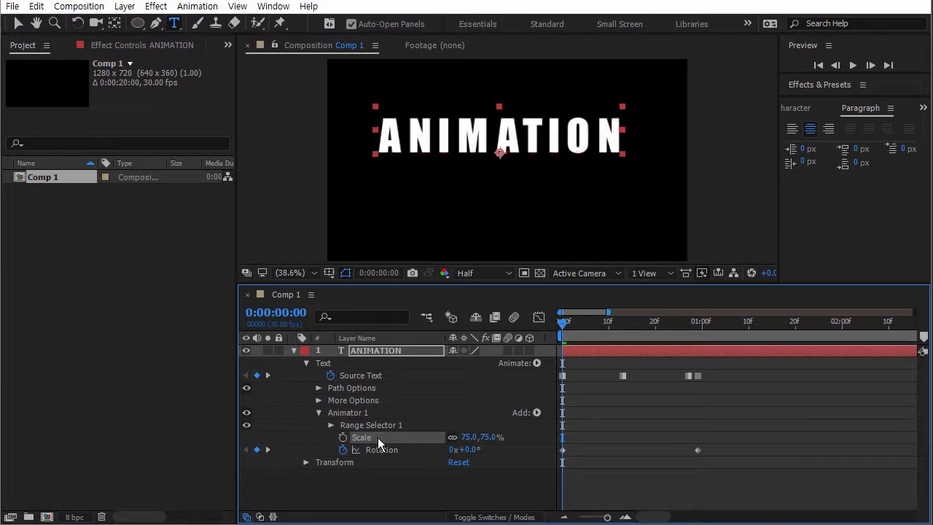
Step: Remove the Source Text keyframes and the animator's Scale property, and expand Range Selector 1 of Animator 1
mouse_move(564, 323)
mouse_down()
mouse_move(727, 332)
mouse_move(561, 329)
mouse_up()
click(330, 375)
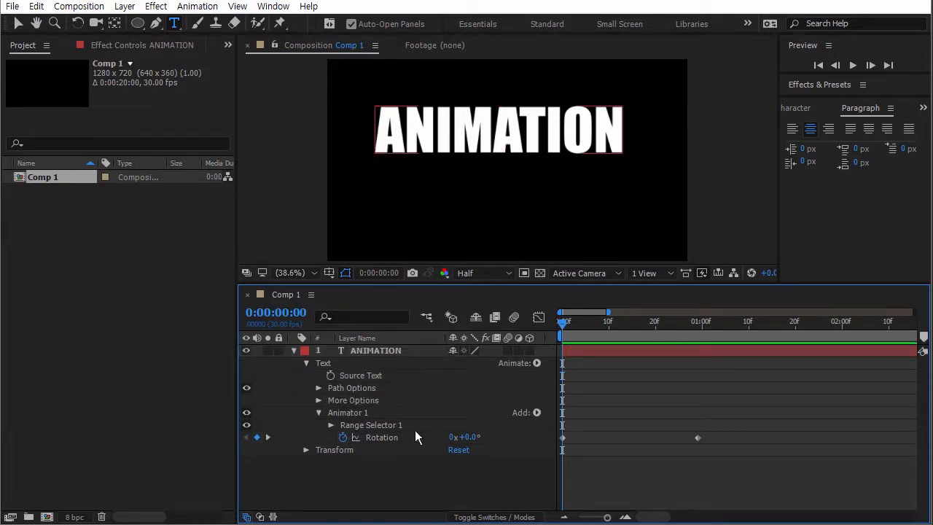
click(331, 425)
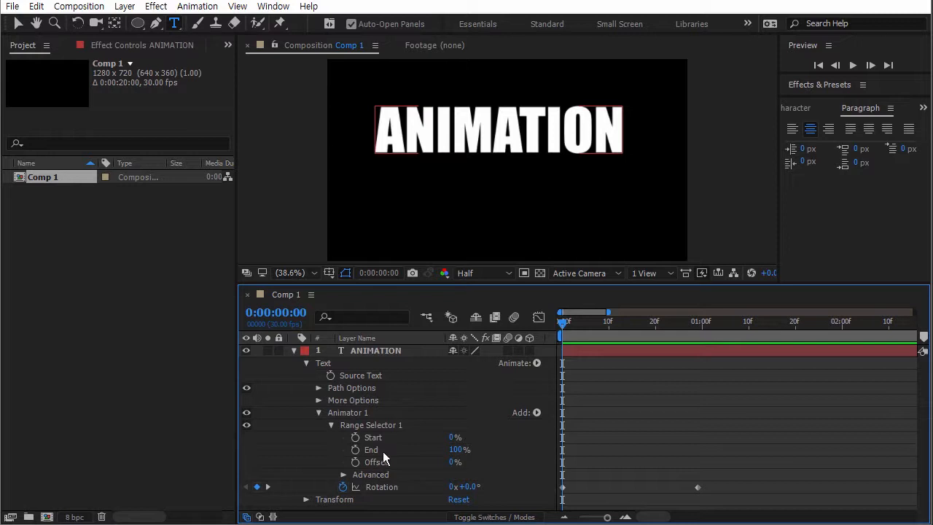
click(358, 413)
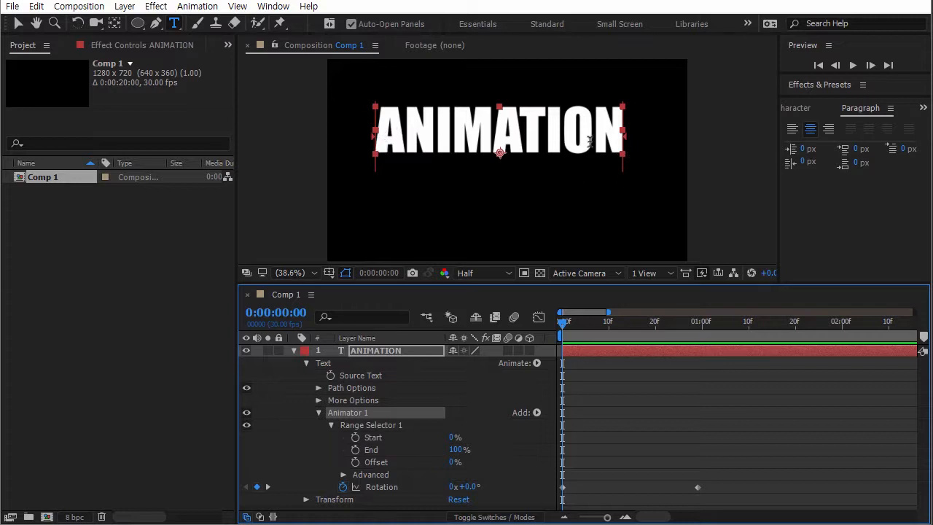
Step: Set the range selector's End to 50% and scrub between 0:00:00:00 and 0:00:00:29 to preview the partial rotation
click(456, 450)
key(Return)
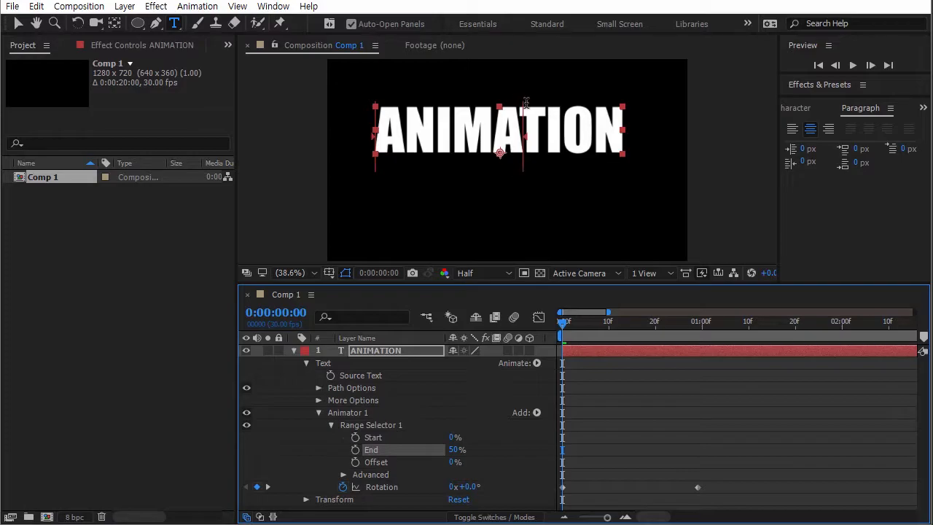
drag(566, 328, 544, 322)
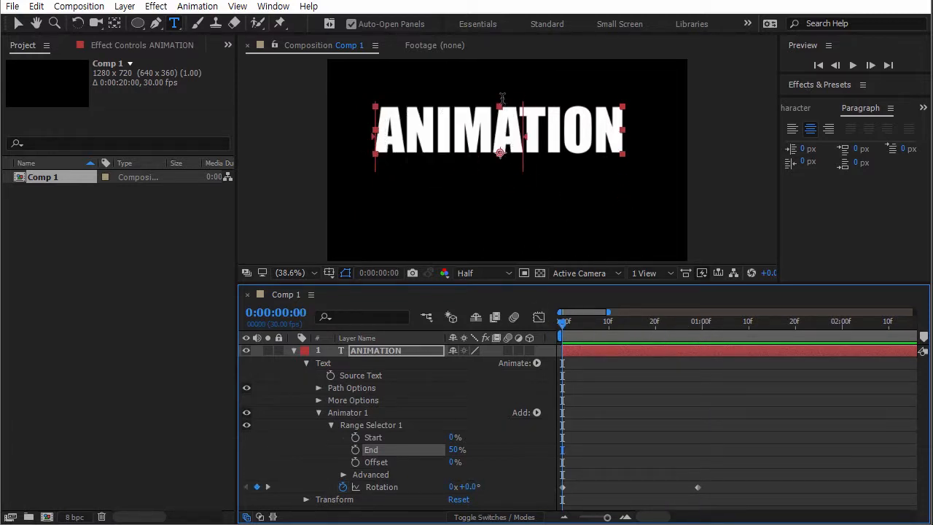
drag(565, 324, 697, 323)
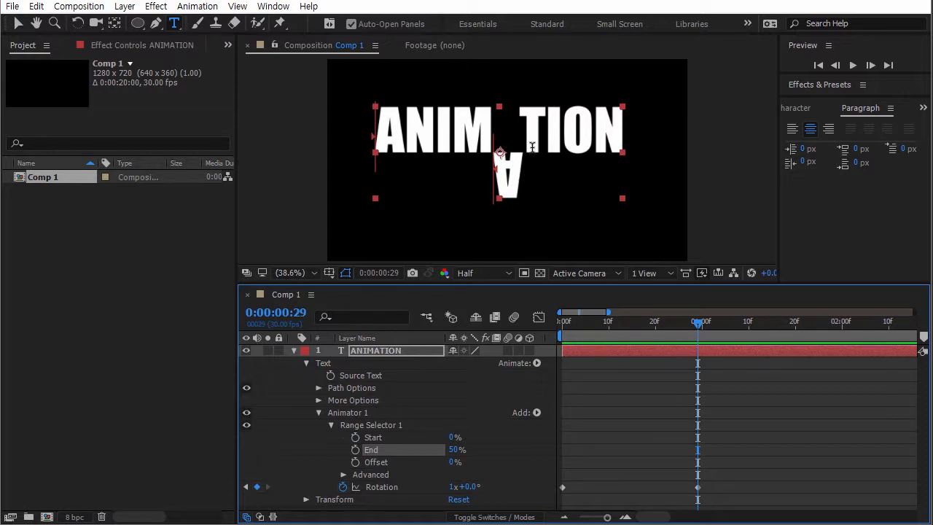
click(526, 149)
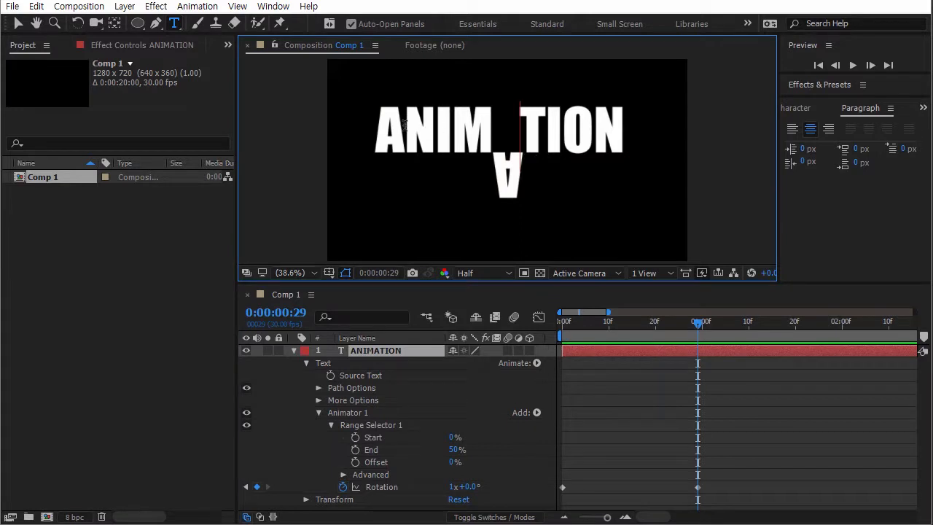
text(A)
drag(698, 321, 639, 327)
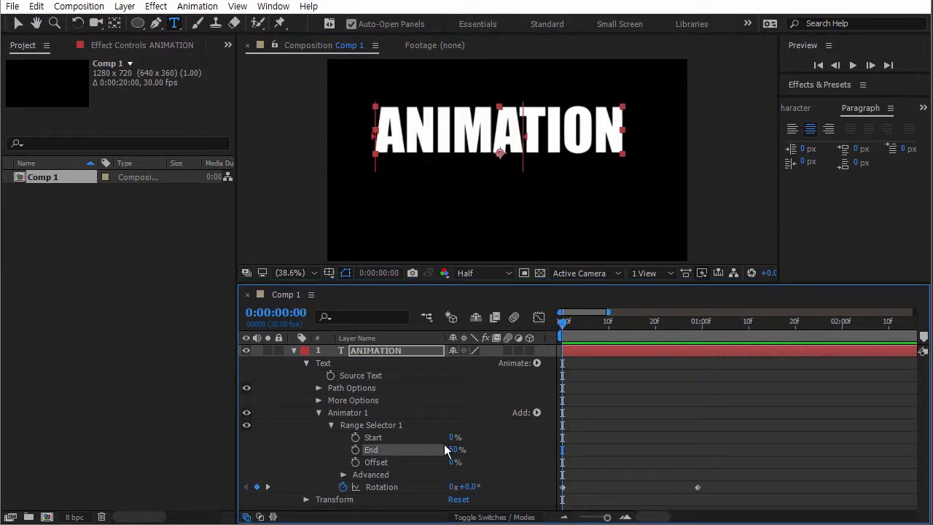
Step: Keyframe the range selector's Start at 0% and End at 0% at 0:00:00:00
click(354, 437)
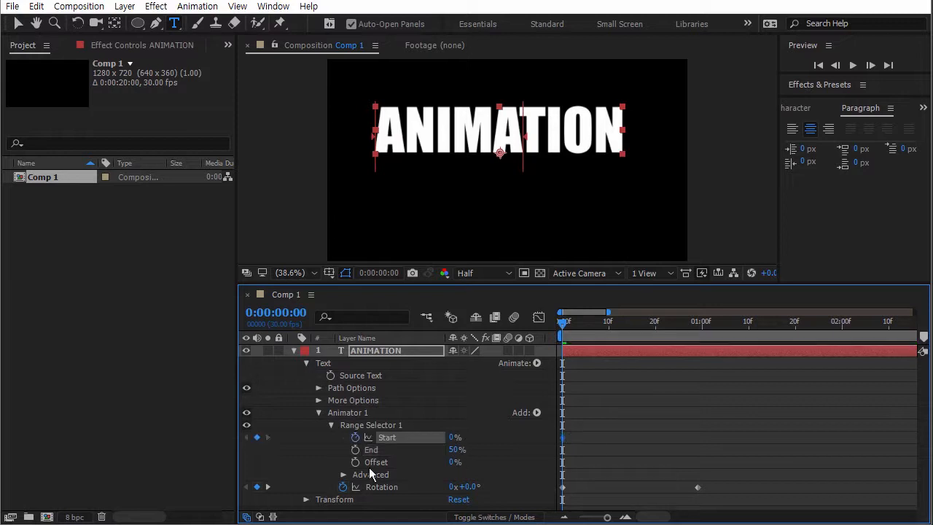
click(460, 451)
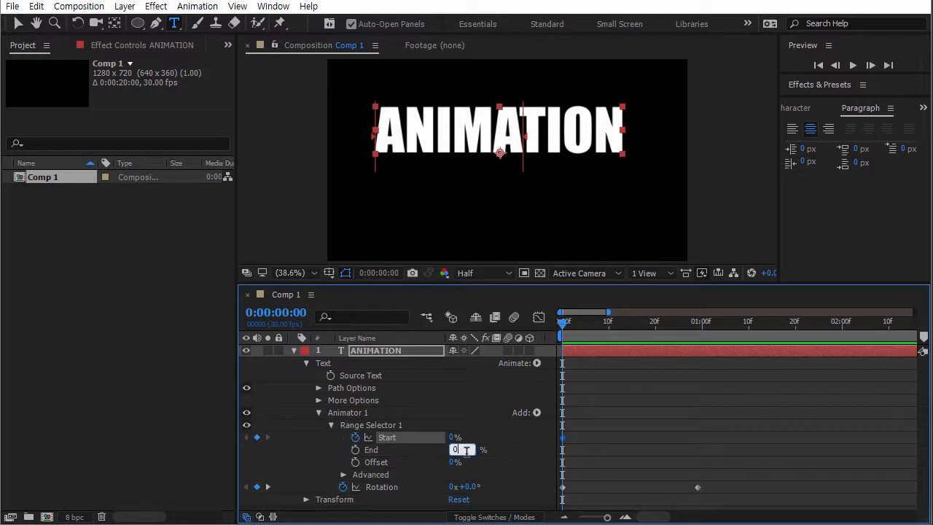
key(Return)
click(355, 448)
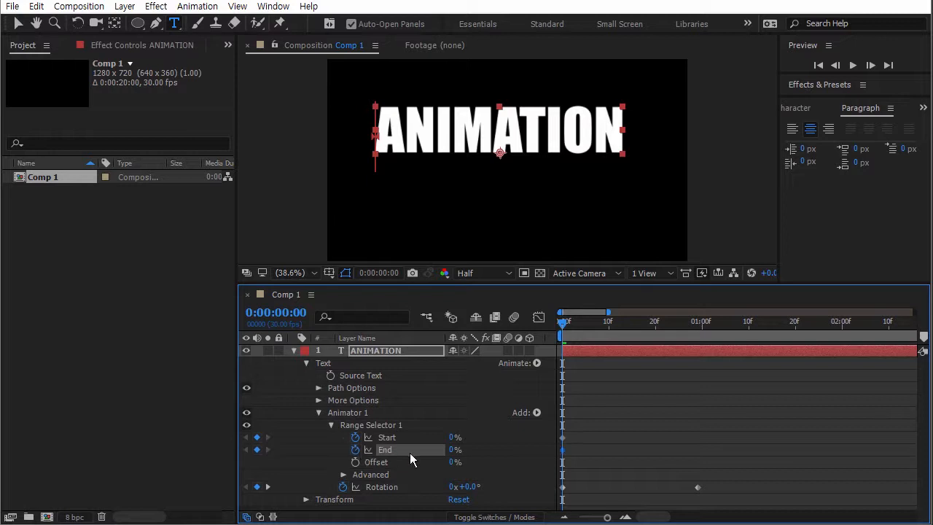
Step: Set the range selector's End to 100% at 0:00:00:29 and scrub back to the start to preview the letters rotating
drag(572, 322, 695, 328)
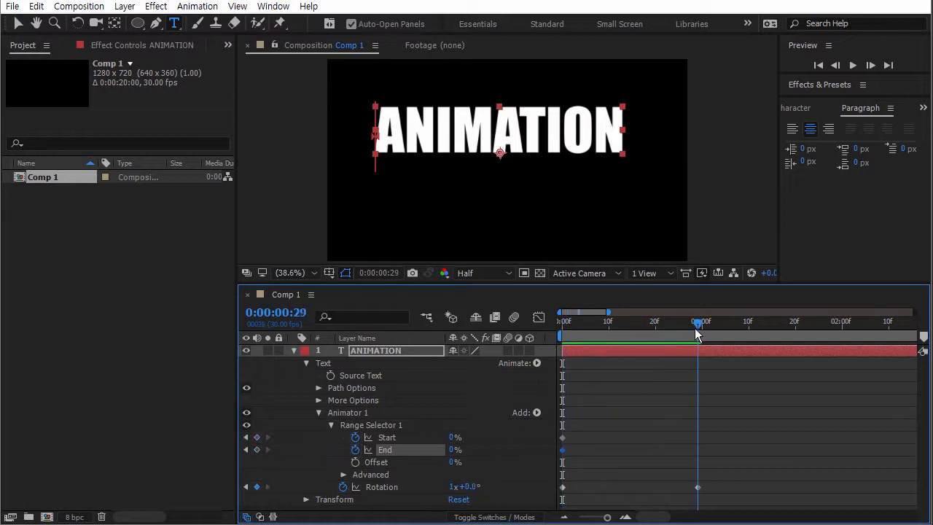
click(458, 450)
key(Return)
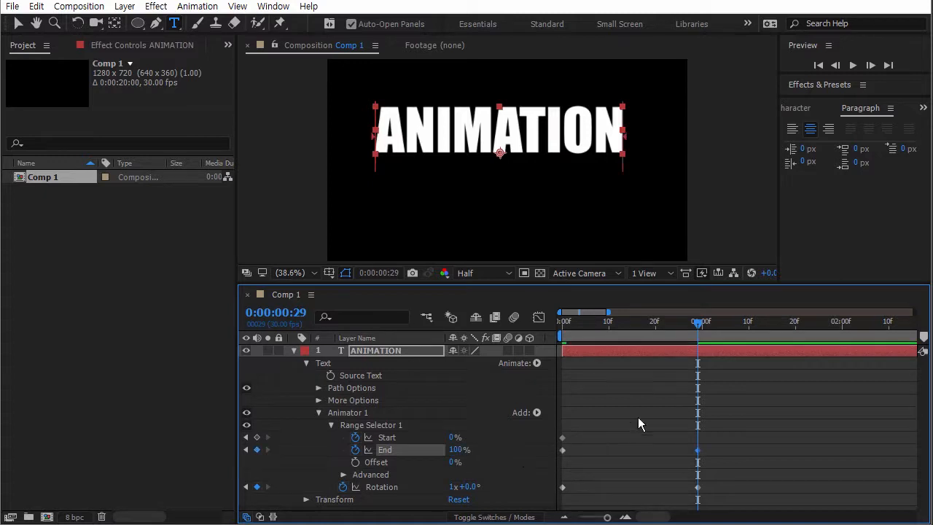
drag(699, 331, 636, 324)
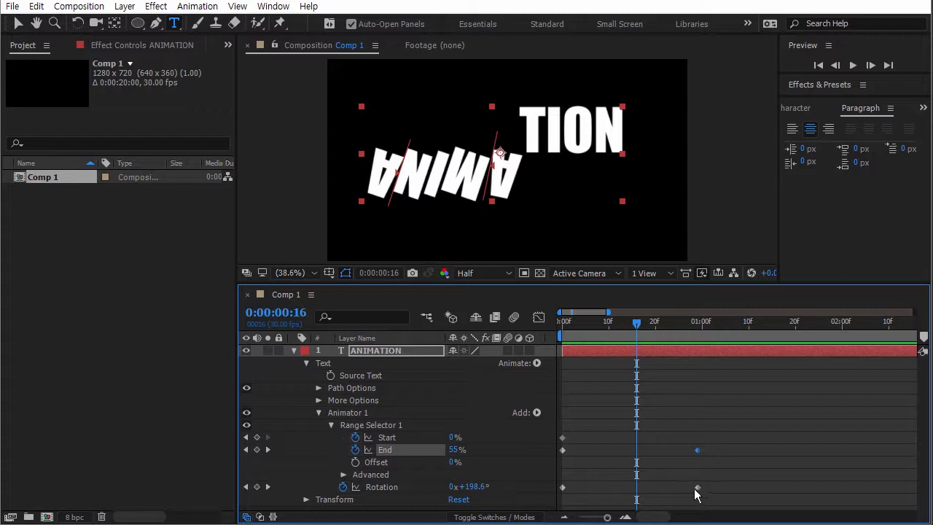
drag(639, 325, 560, 325)
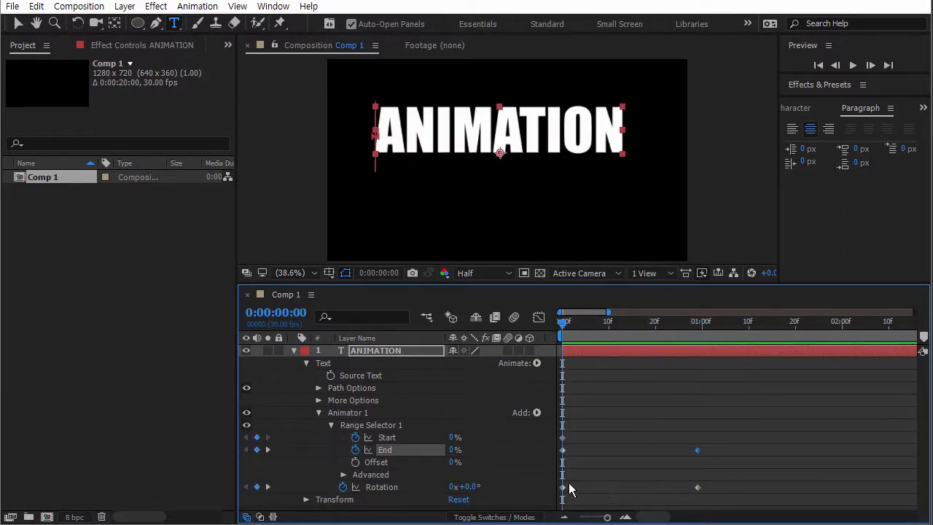
Step: Remove the range selector's Start and End keyframes and set End to 100%
drag(563, 332, 545, 397)
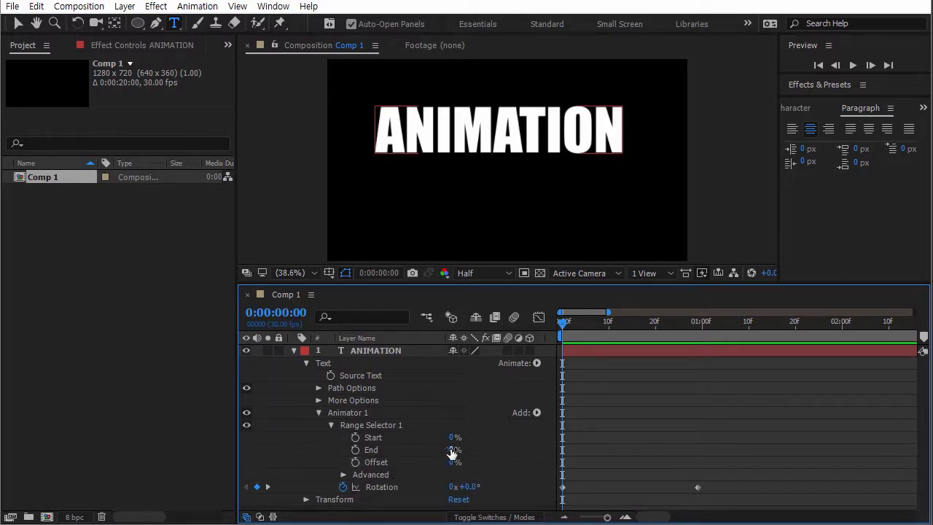
click(450, 450)
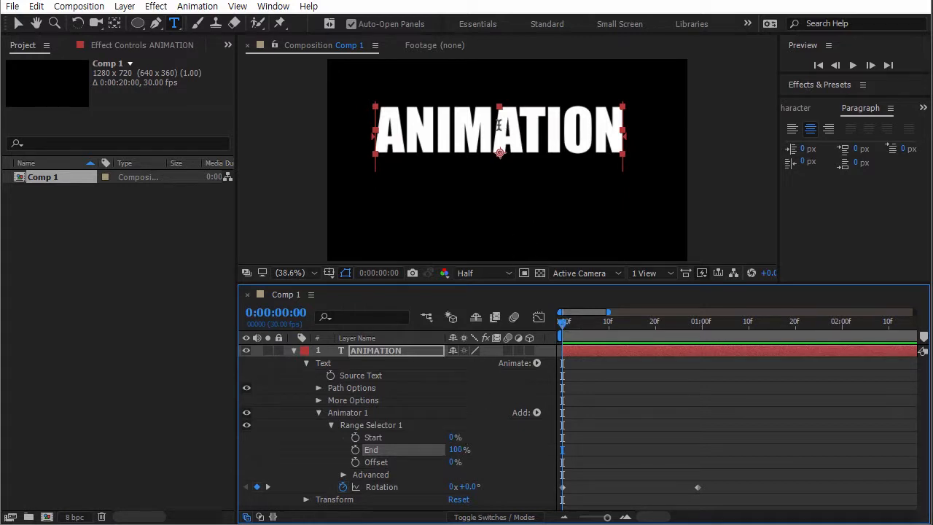
Step: Create a white solid layer and place it directly beneath the ANIMATION text, aligned with its width
right_click(356, 239)
mouse_move(452, 250)
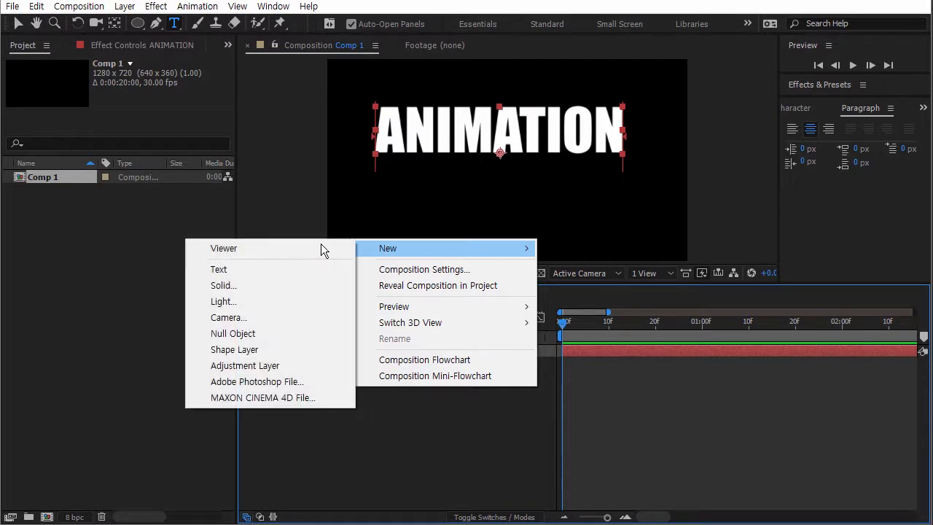
click(269, 283)
key(Return)
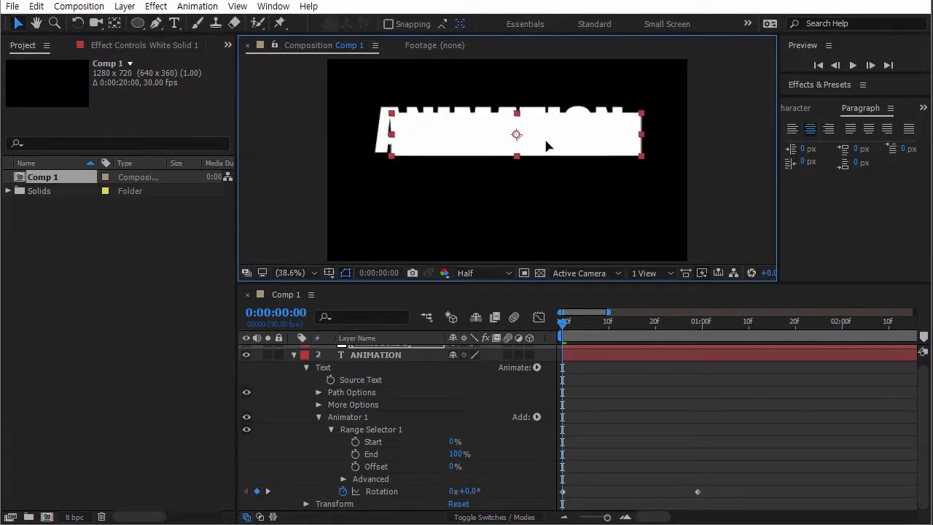
drag(533, 136, 534, 188)
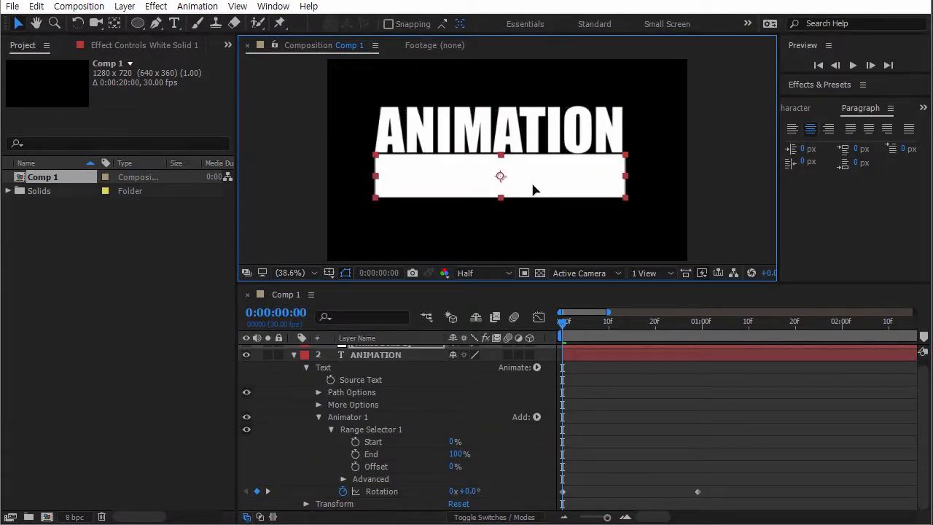
Step: Set the range selector's Offset to -100% and move the white solid left until it ends at the text's left edge
click(454, 465)
text(-)
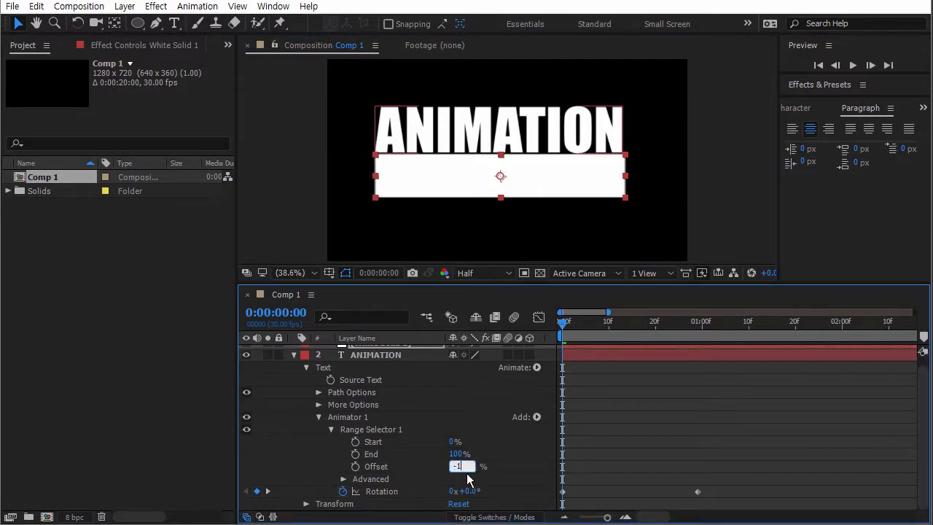
text(100)
key(Return)
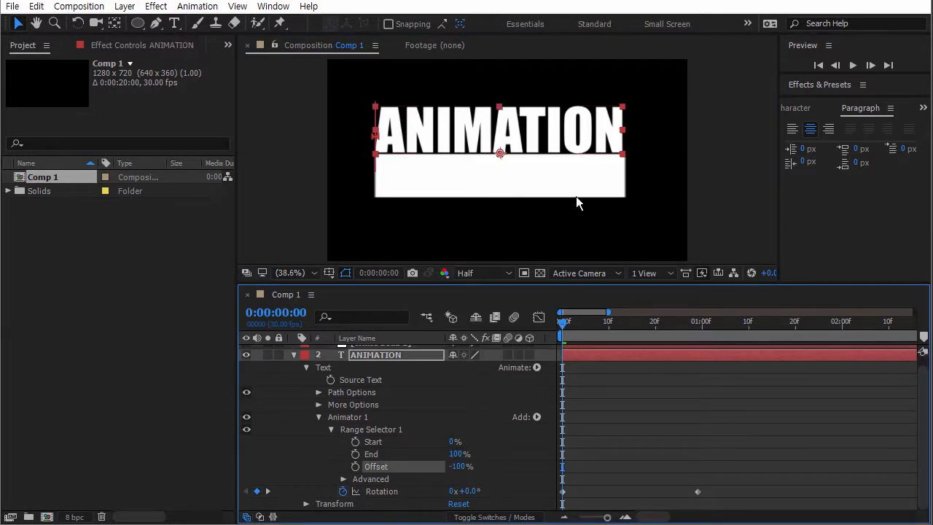
drag(551, 182, 343, 175)
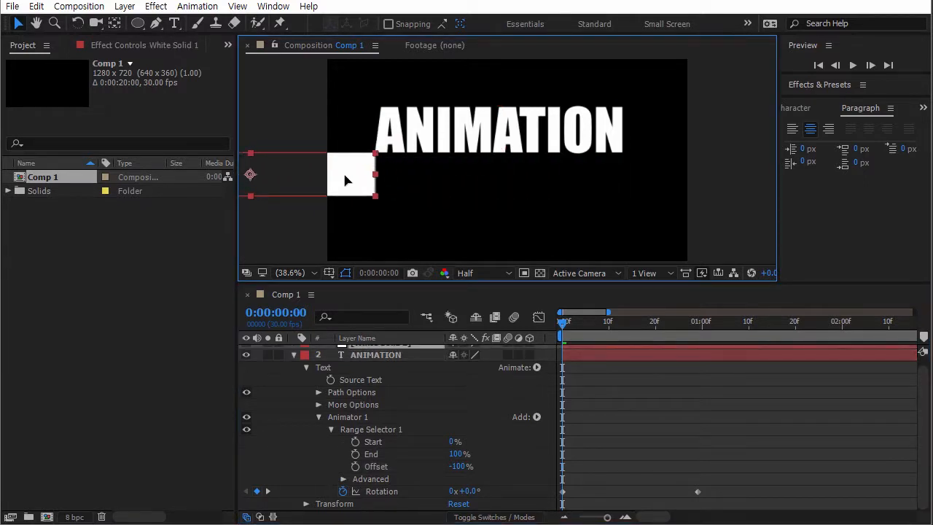
Step: Set the range selector's Offset to 100% and move the white solid right until it starts at the text's right edge
click(457, 467)
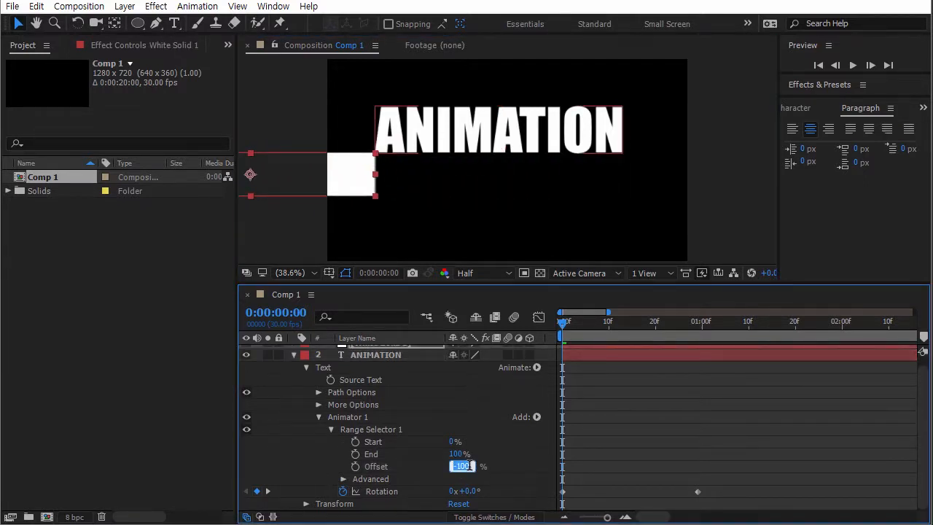
text(100)
key(Return)
drag(349, 178, 704, 191)
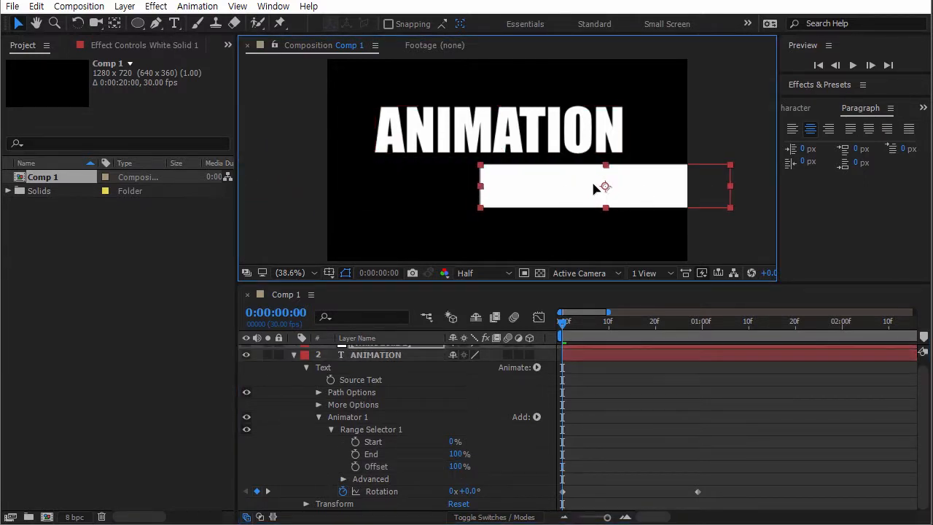
drag(565, 190, 709, 179)
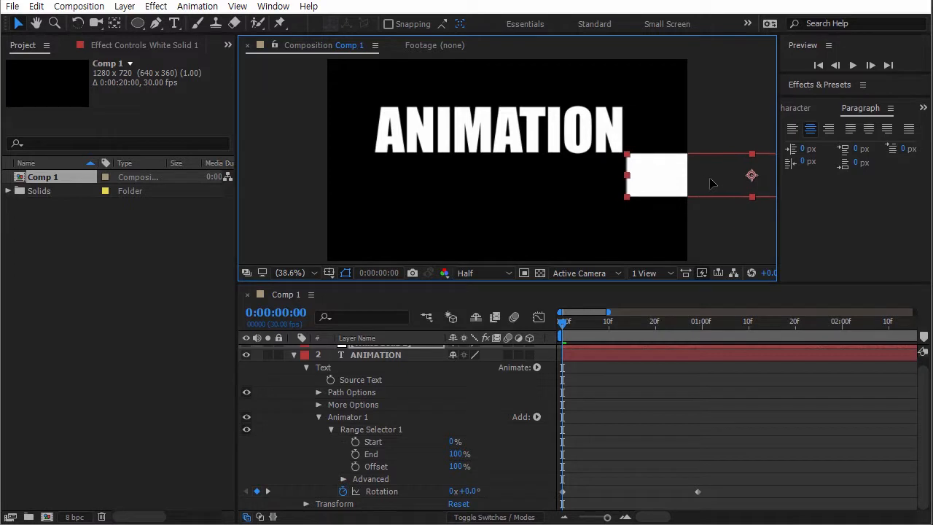
Step: Set the range selector's Offset to -100% and keyframe it at 0:00:00:00
click(456, 466)
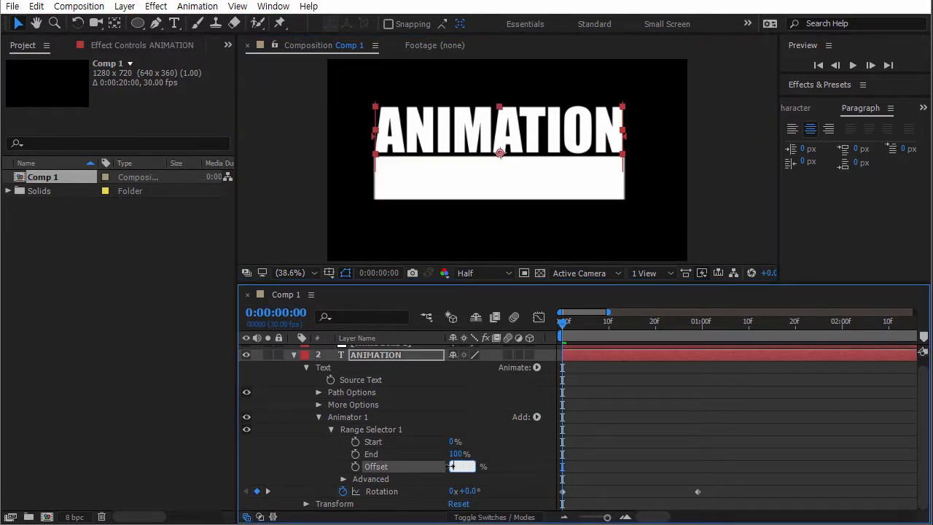
text(-100)
key(Return)
click(355, 467)
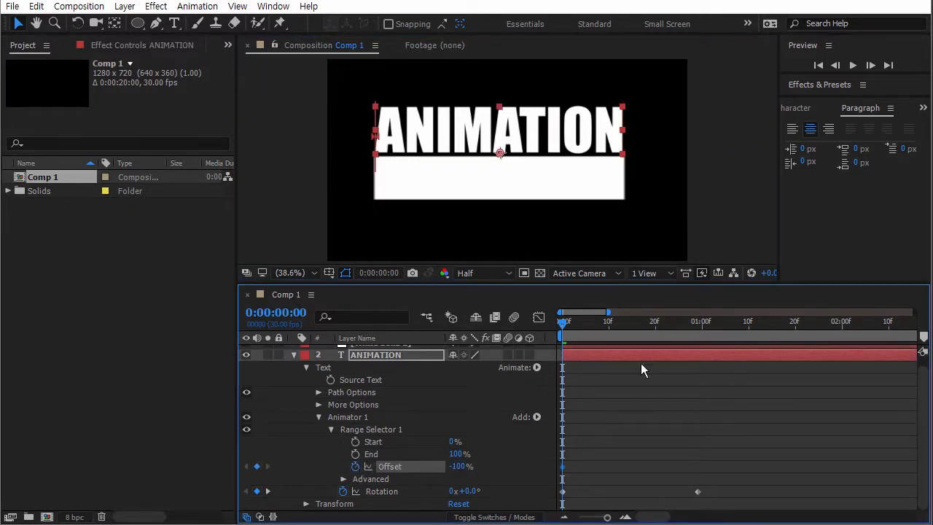
Step: Set the range selector's Offset to 100% at 0:00:00:29 and scrub back to the start
drag(561, 321, 695, 332)
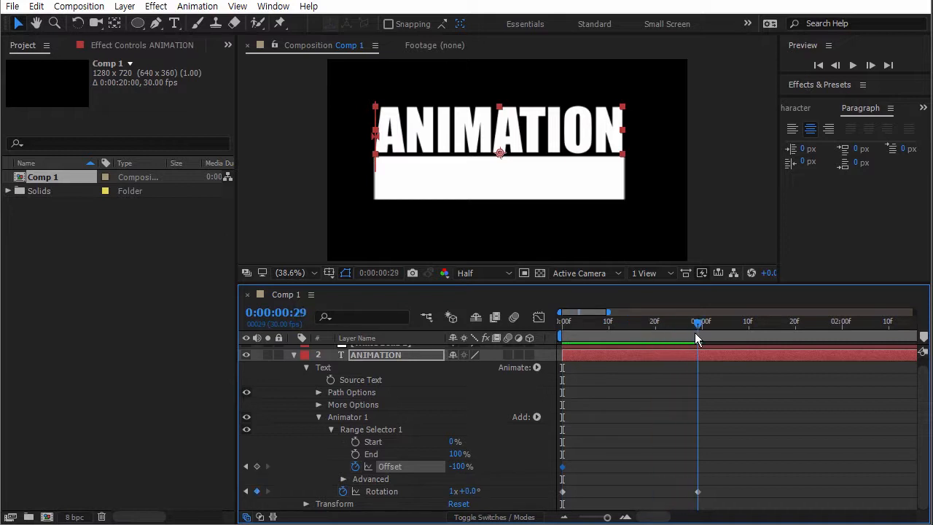
click(470, 469)
text(100)
key(Return)
drag(697, 321, 560, 310)
Step: Collapse the ANIMATION layer's properties and delete the white solid layer
click(542, 196)
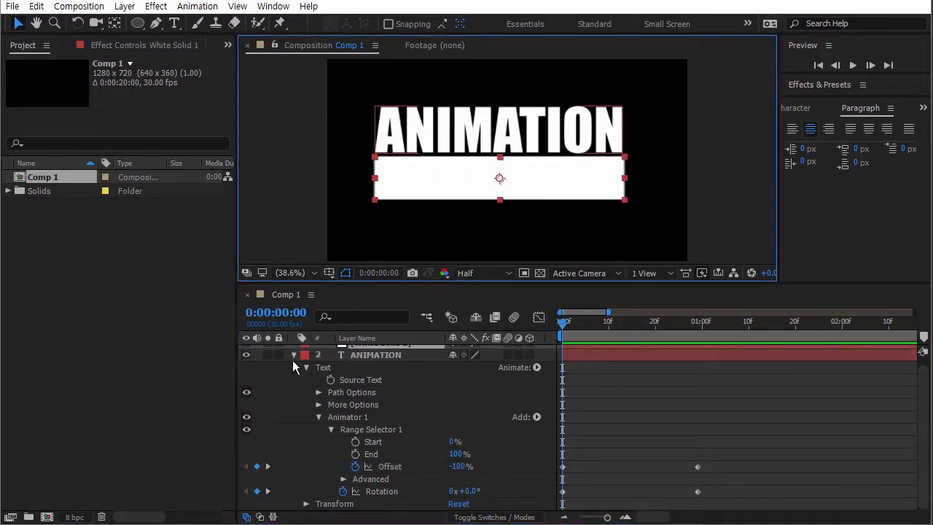
click(293, 355)
click(373, 351)
key(Delete)
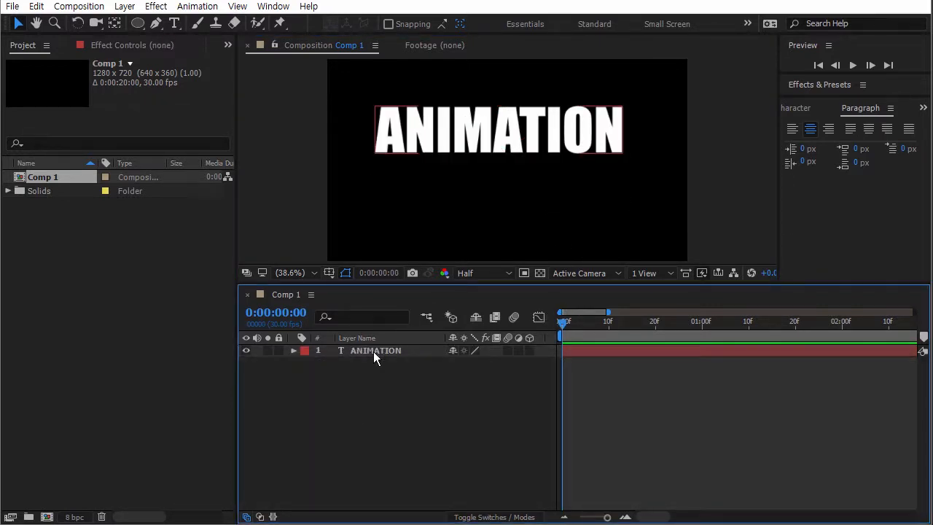
Step: Expand the ANIMATION layer, remove the animator's Rotation keyframes at 0:00:01:00, and return the playhead to 0:00:00:00
click(294, 350)
drag(561, 321, 699, 325)
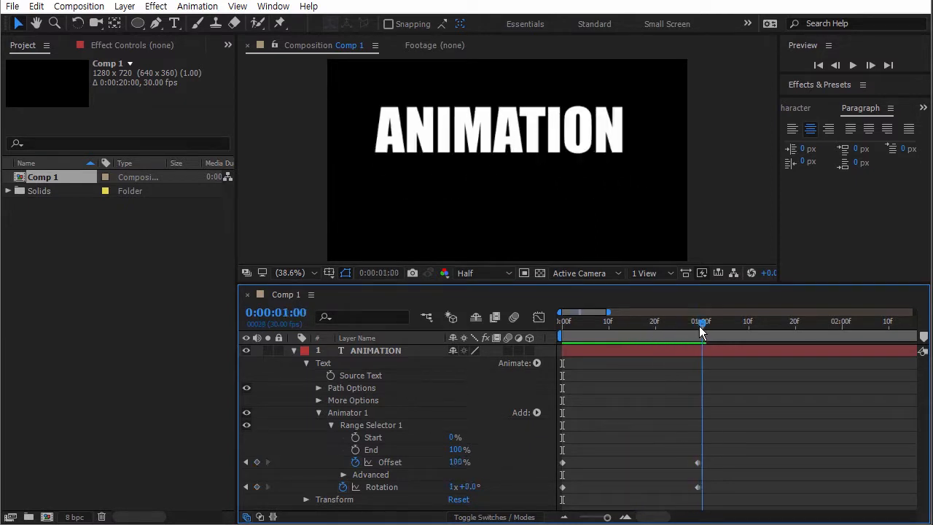
click(562, 486)
click(584, 488)
click(562, 486)
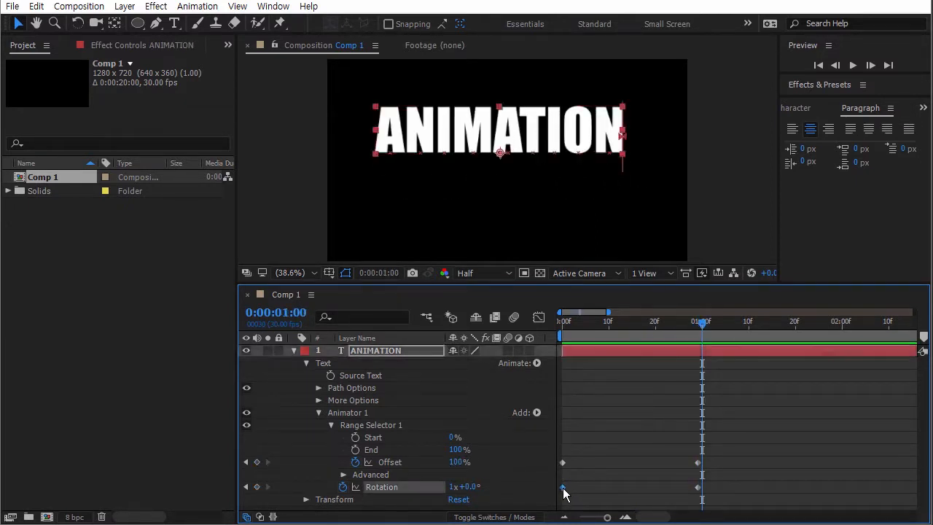
click(343, 487)
click(455, 486)
click(589, 488)
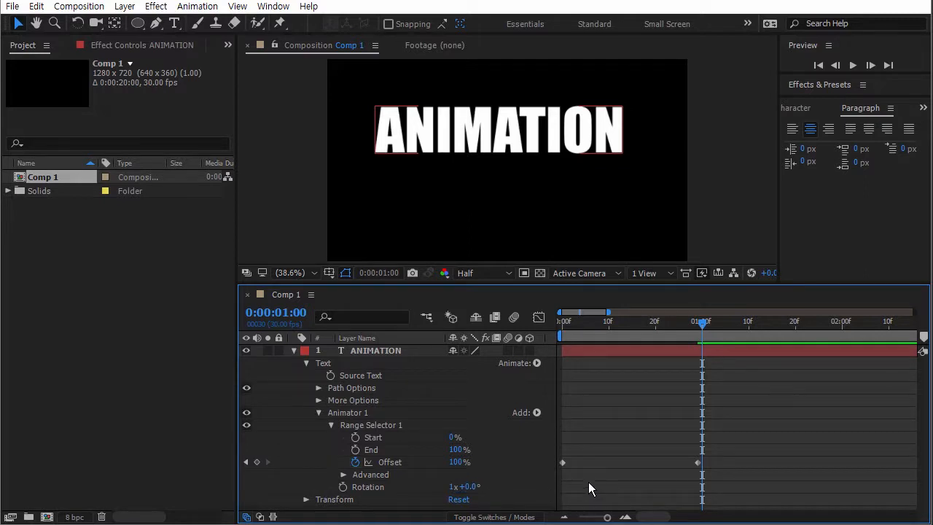
drag(626, 321, 544, 317)
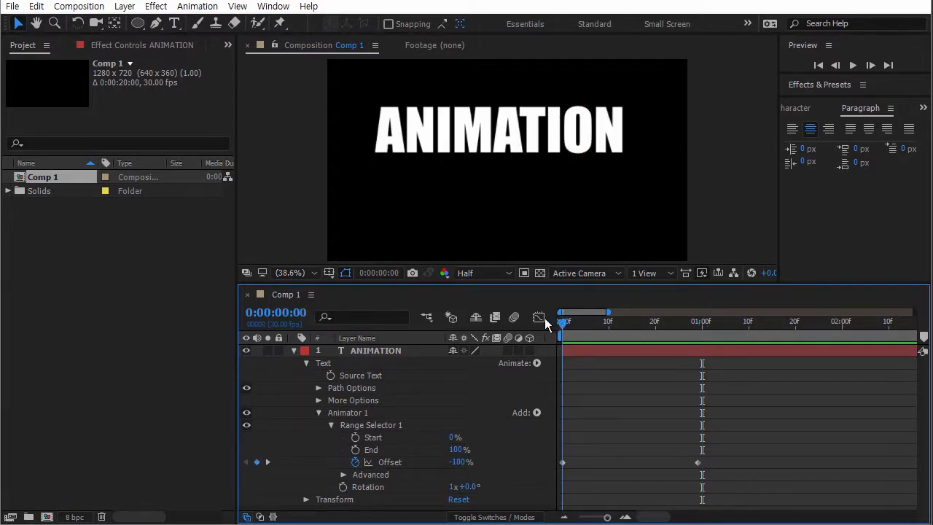
Step: Select Range Selector 1 and scrub through the timeline past 0:00:00:15 to examine the letter-by-letter rotation
drag(617, 325, 735, 340)
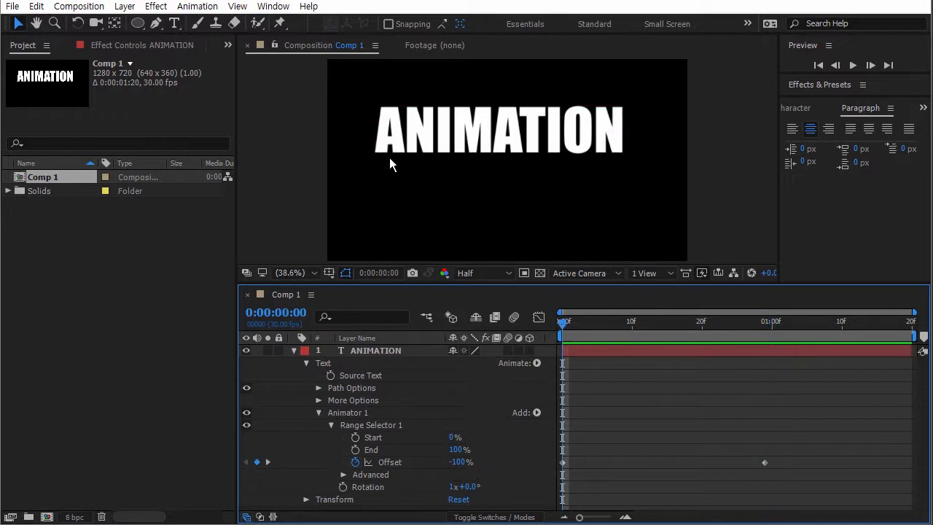
click(370, 425)
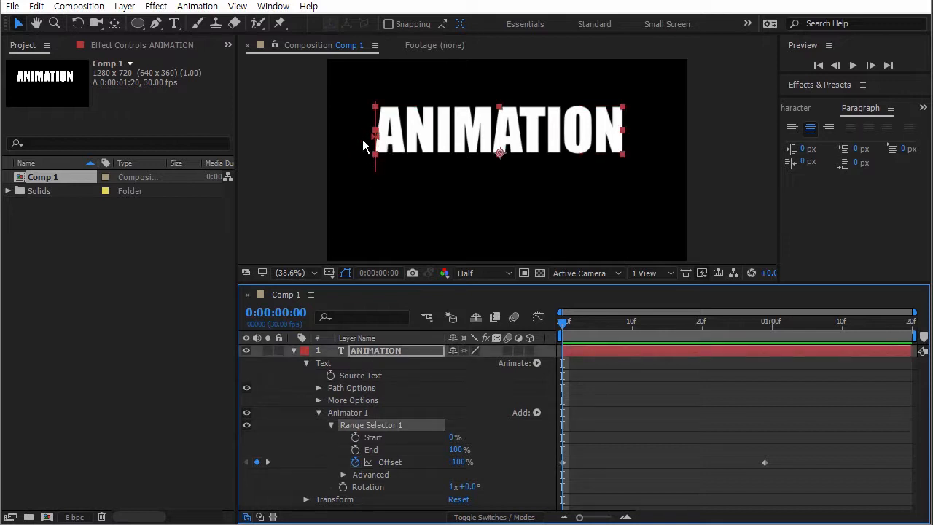
drag(565, 325, 667, 328)
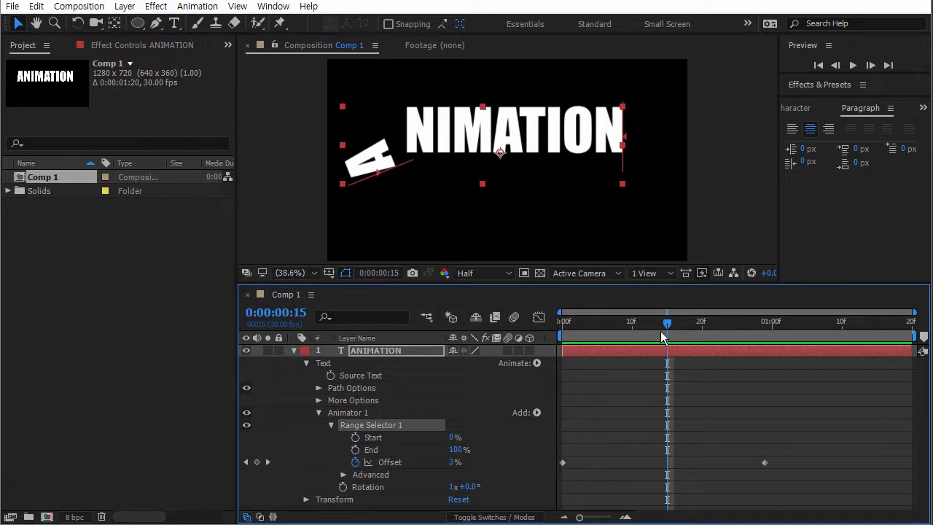
drag(670, 328, 743, 325)
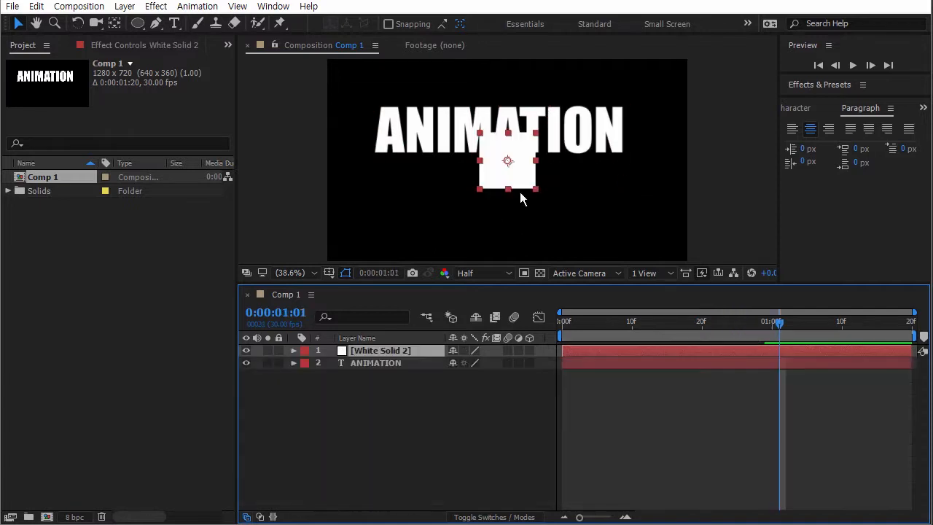
Step: Stretch the White Solid 2 layer horizontally into a wide bar and scrub back to 0:00:00:00
drag(480, 190, 389, 188)
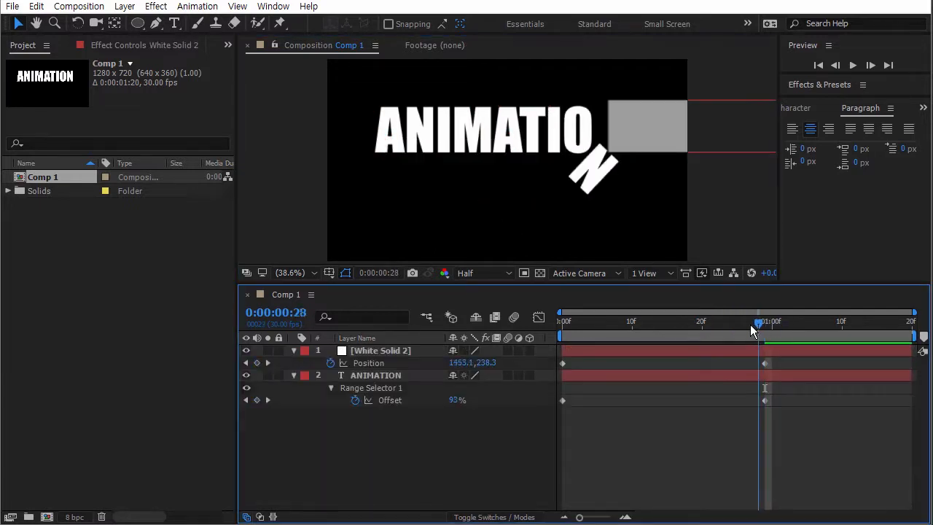
drag(750, 325, 525, 328)
Step: Expand the ANIMATION layer down to Range Selector 1's Advanced options and check the available Units
double_click(294, 375)
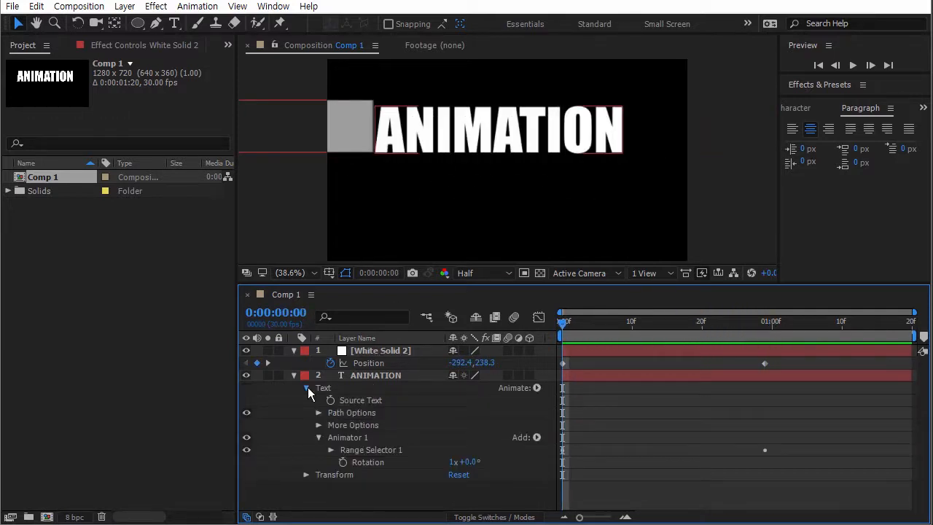
click(307, 387)
click(306, 387)
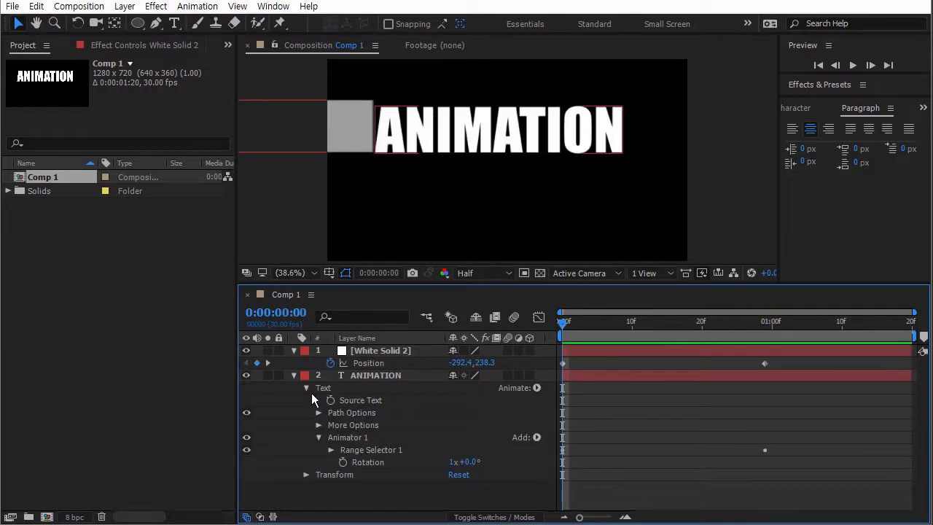
click(319, 438)
click(319, 438)
click(330, 450)
click(343, 495)
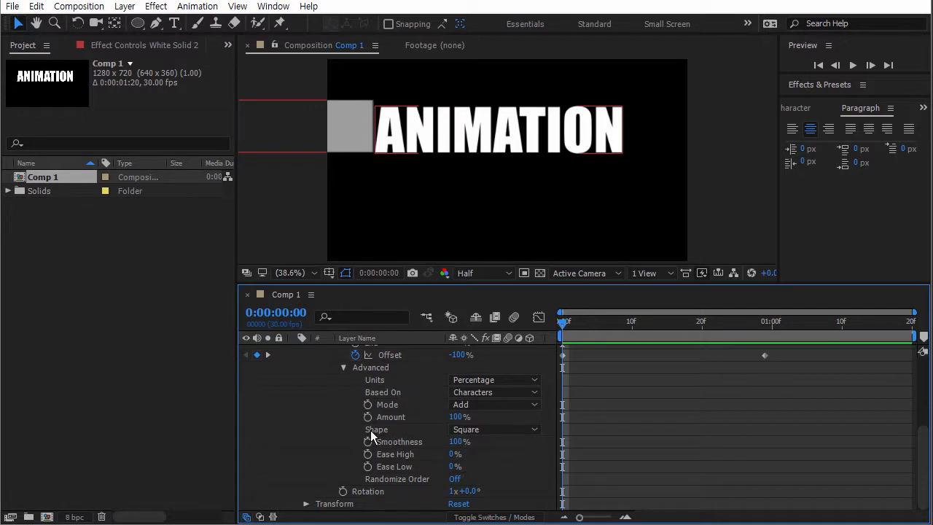
click(491, 380)
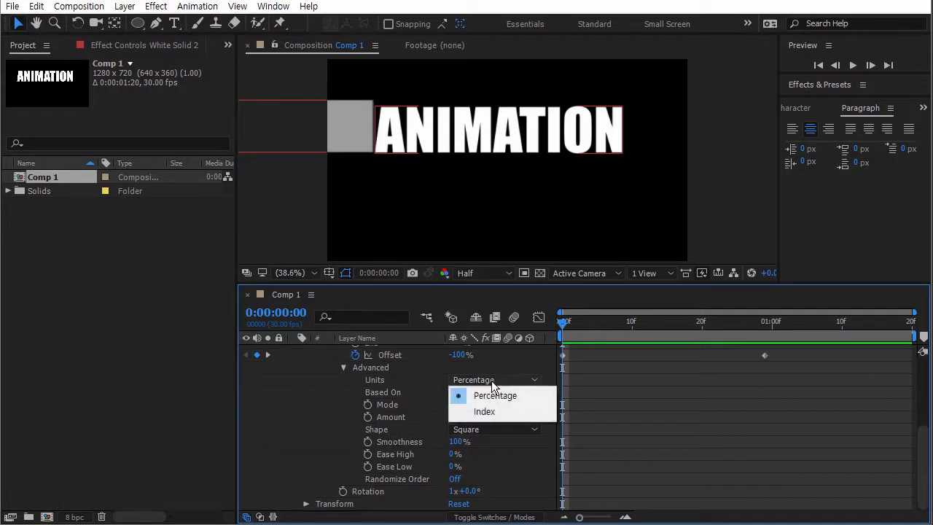
Step: Scrub the timeline up to 0:00:00:20 to compare the bar's motion with the letters' rotation, and return to the start
drag(583, 322, 701, 325)
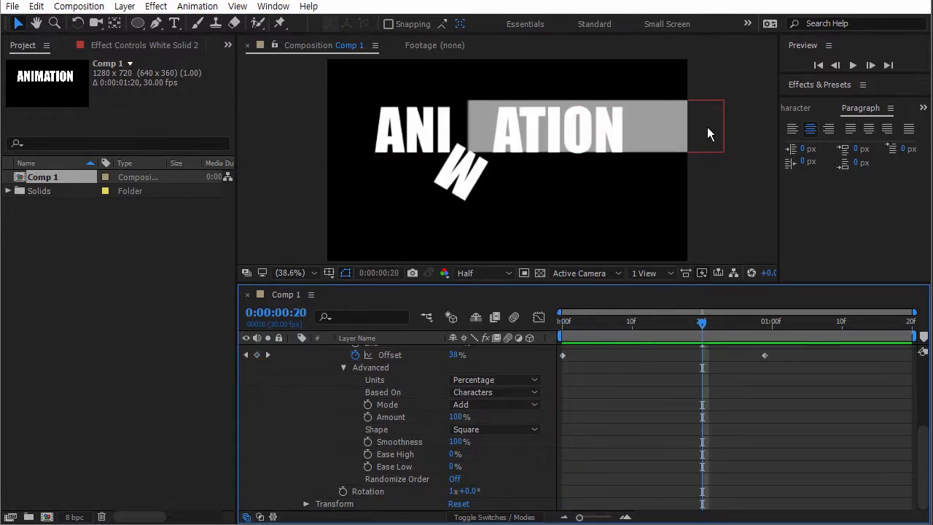
drag(593, 325, 688, 328)
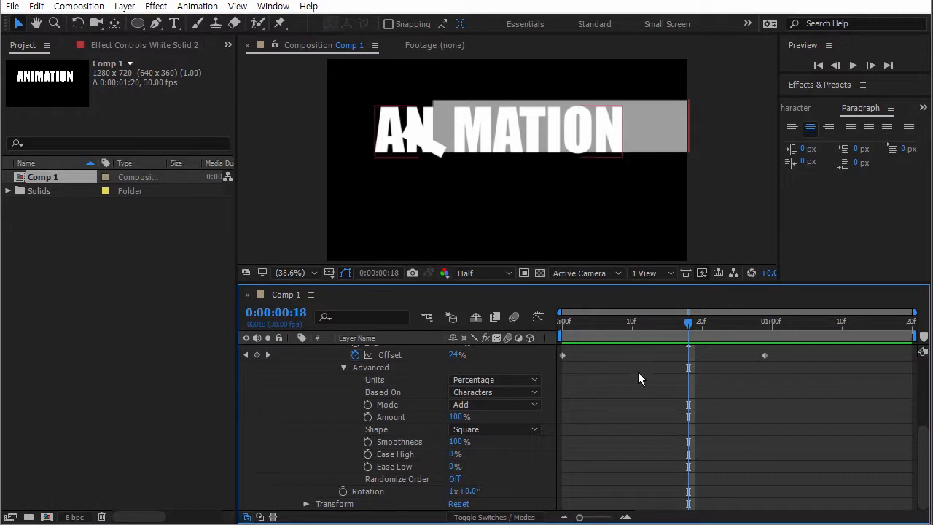
drag(688, 322, 537, 322)
Step: Try the Smooth and Round shapes for Range Selector 1 and preview the animation
click(492, 430)
click(489, 413)
click(495, 441)
click(502, 410)
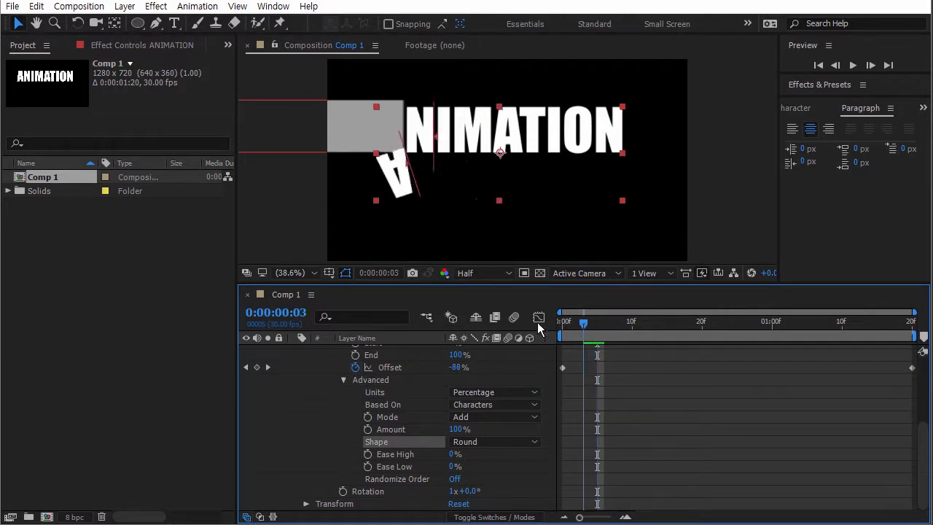
click(852, 66)
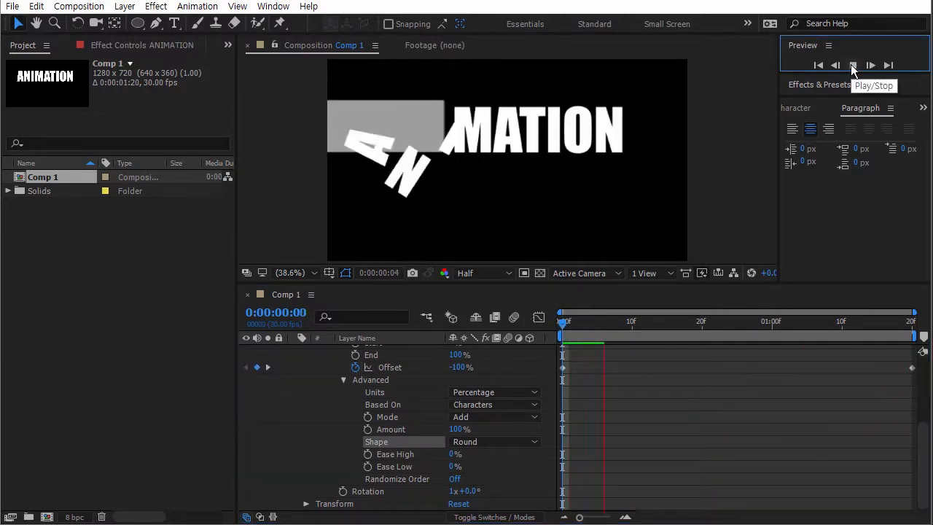
Step: Set Range Selector 1's Shape to Triangle and preview the animation
click(496, 442)
click(496, 393)
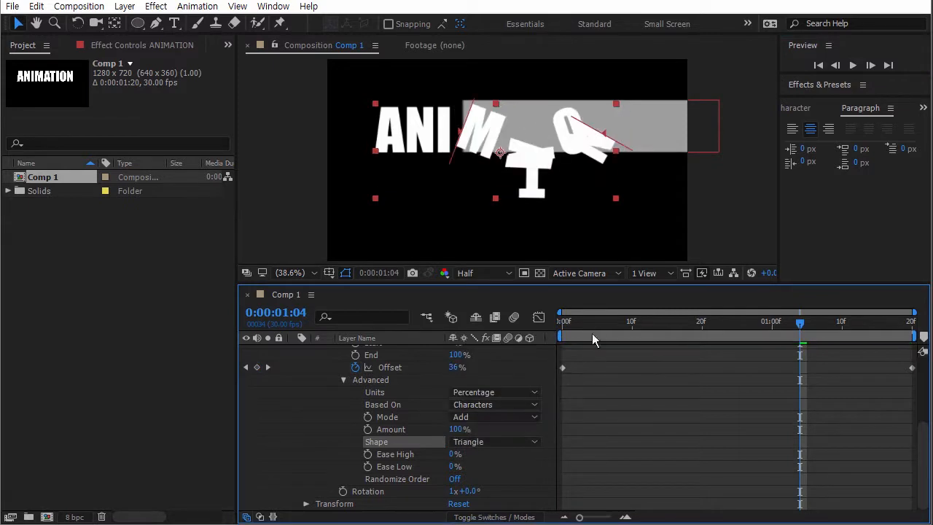
click(853, 66)
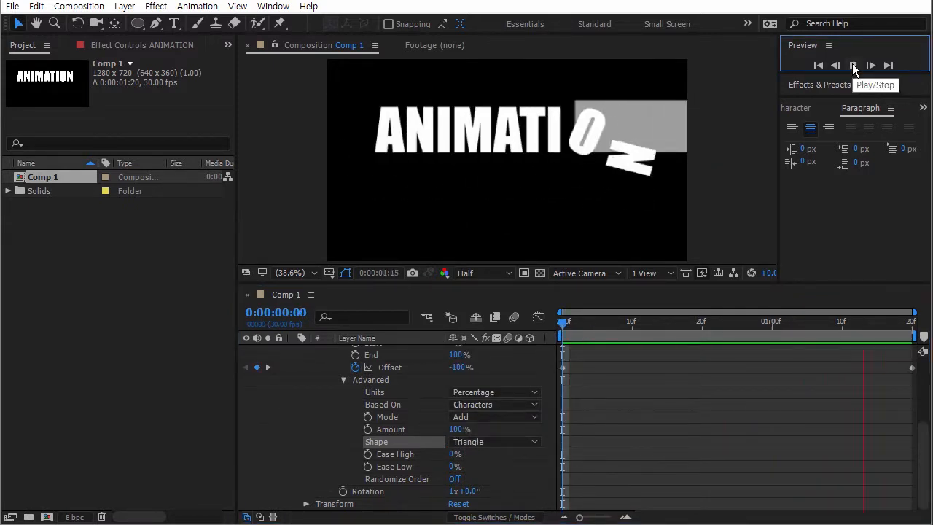
Step: Set Range Selector 1's Shape to Ramp Up and preview the animation again from the start
click(496, 442)
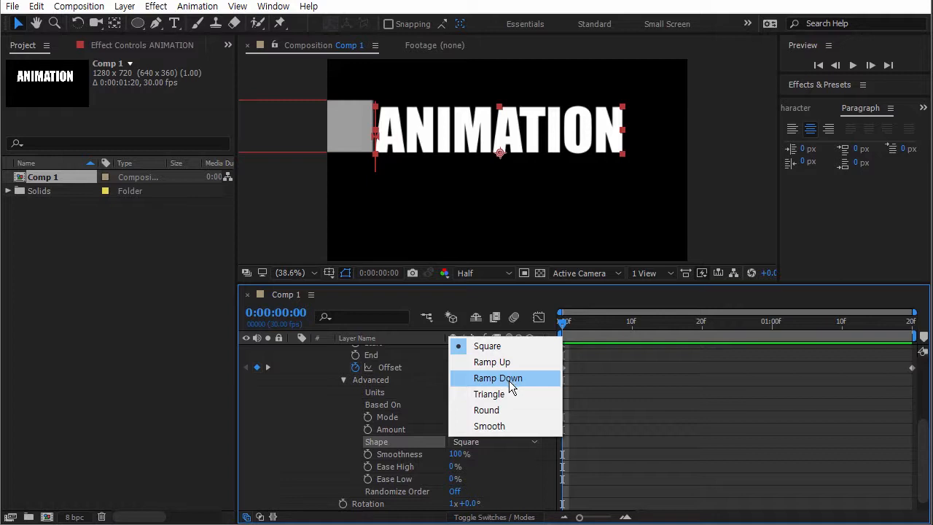
click(512, 362)
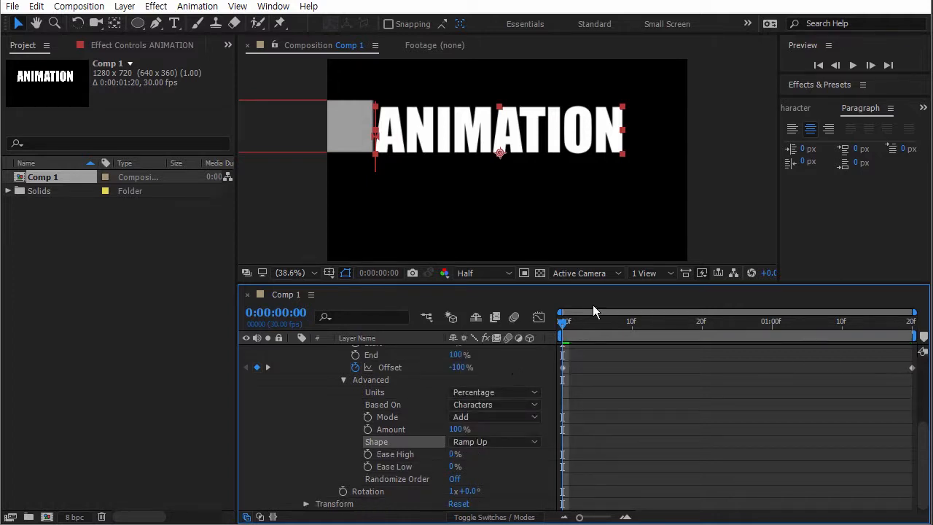
click(852, 65)
click(852, 66)
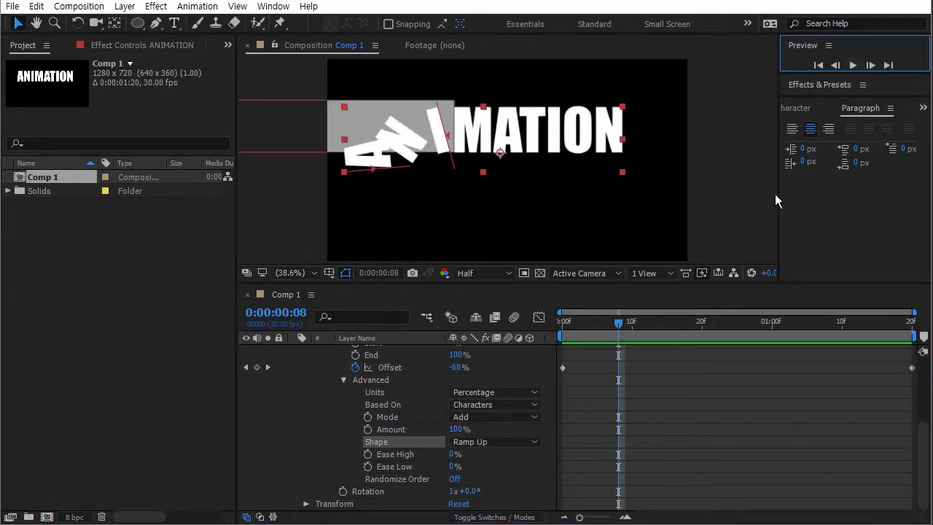
drag(610, 330, 557, 326)
click(852, 66)
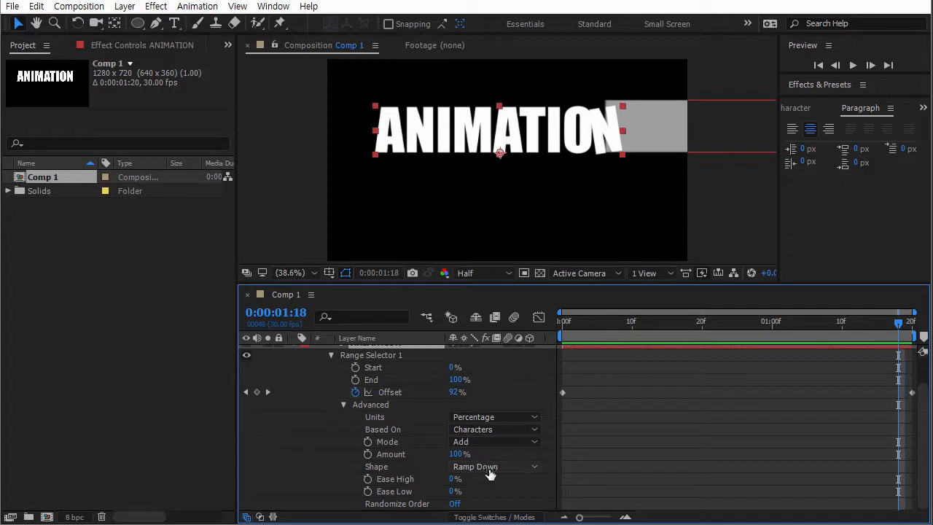
Step: Switch Range Selector 1's Shape to Square and scrub to 0:00:00:06 to check the letters
click(489, 470)
click(499, 369)
click(580, 324)
drag(643, 322, 604, 323)
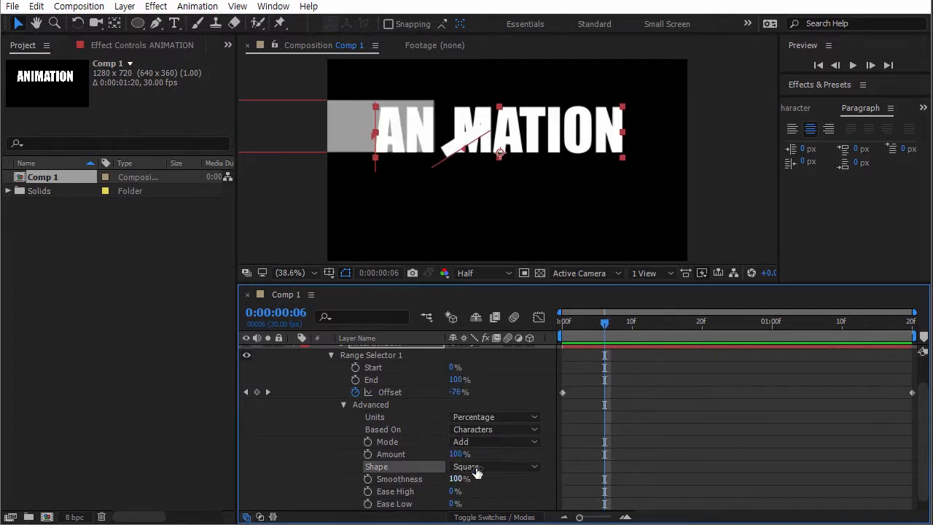
Step: Try the Smooth and Triangle shapes for Range Selector 1 at 0:00:00:06
click(481, 467)
click(493, 452)
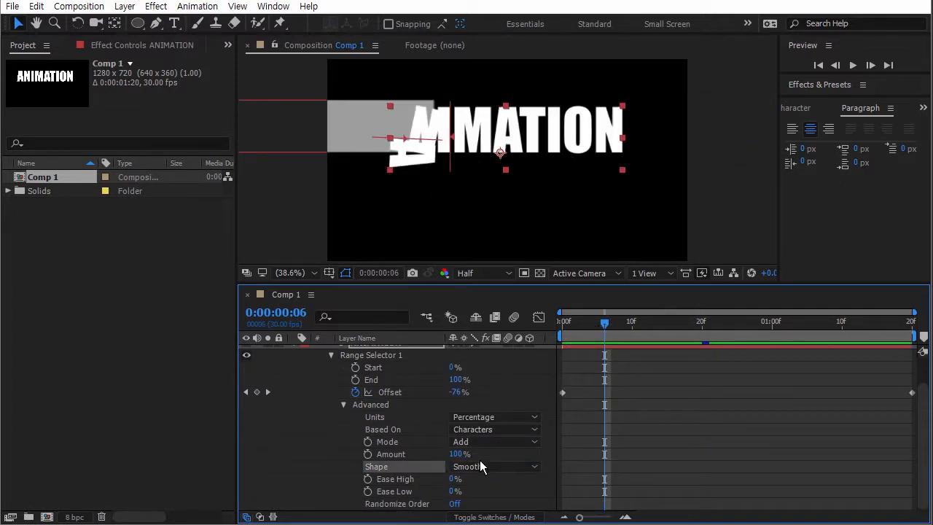
click(480, 463)
click(477, 418)
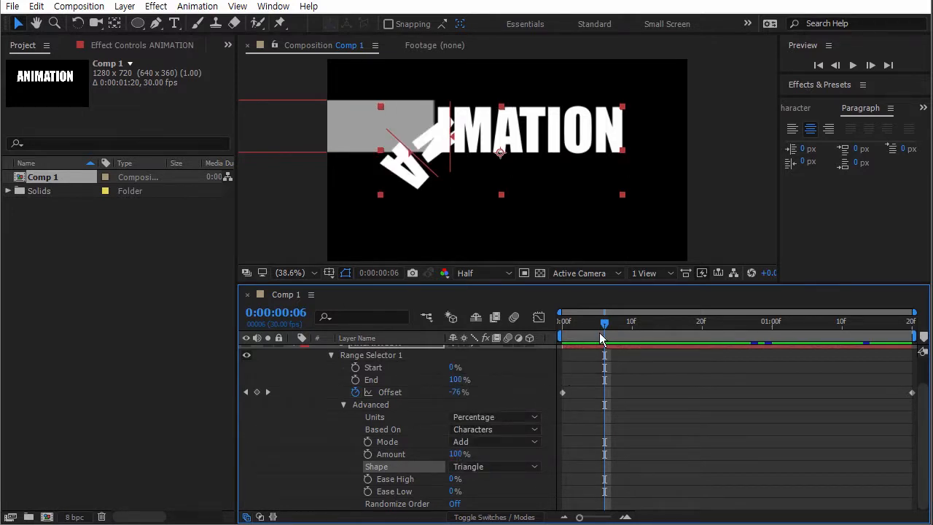
Step: Scrub to 0:00:00:02 and try the Ramp Up shape for Range Selector 1
drag(600, 324, 576, 323)
click(474, 466)
click(511, 387)
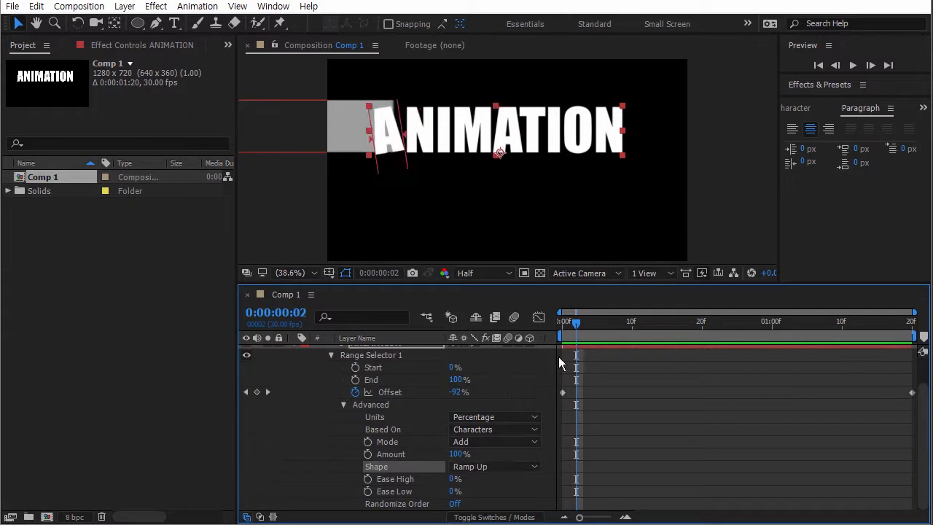
Step: Set Range Selector 1's Shape to Ramp Down and return the playhead to 0:00:00:00
click(510, 466)
click(500, 403)
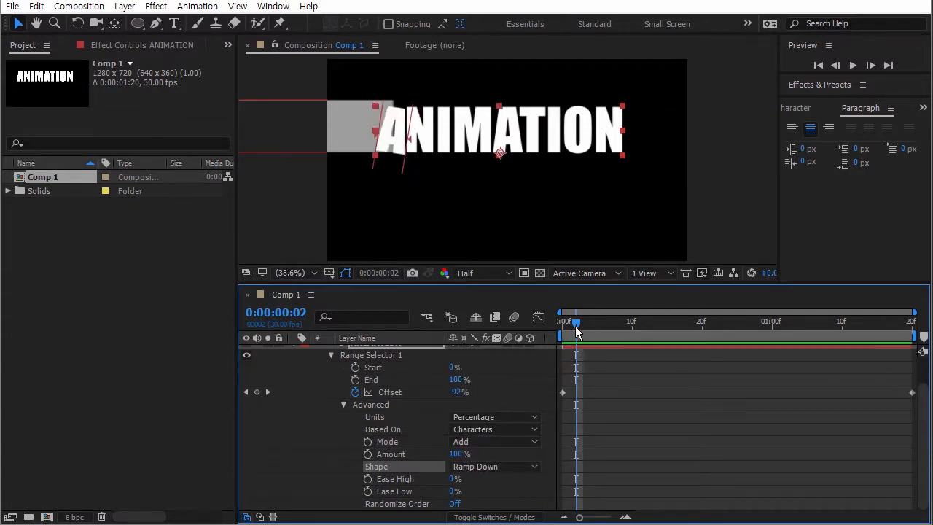
drag(575, 325, 543, 321)
Step: Review where the Advanced options sit within Range Selector 1, and collapse the selector
click(343, 404)
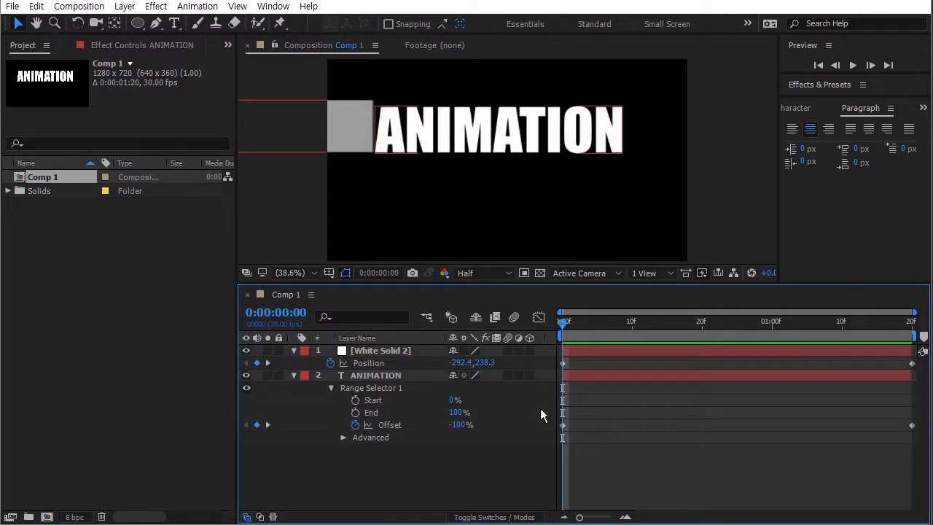
click(331, 388)
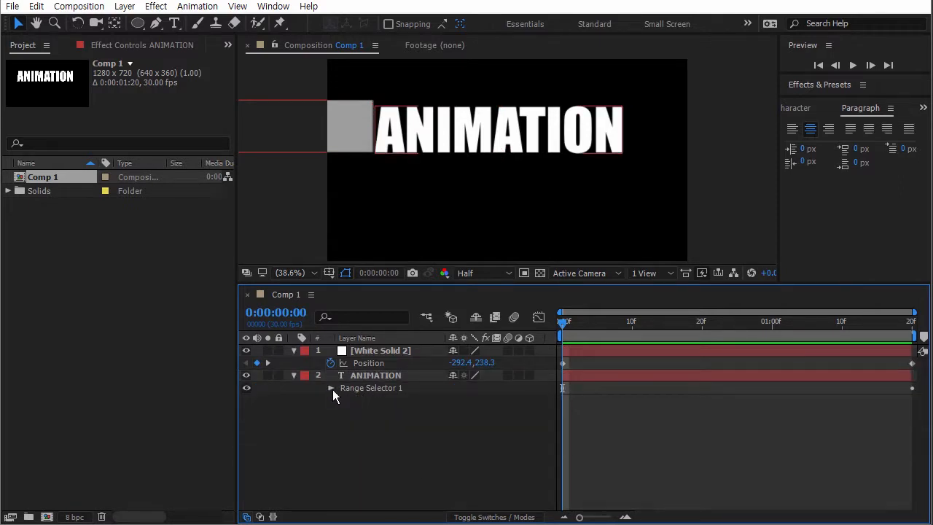
click(331, 389)
click(346, 436)
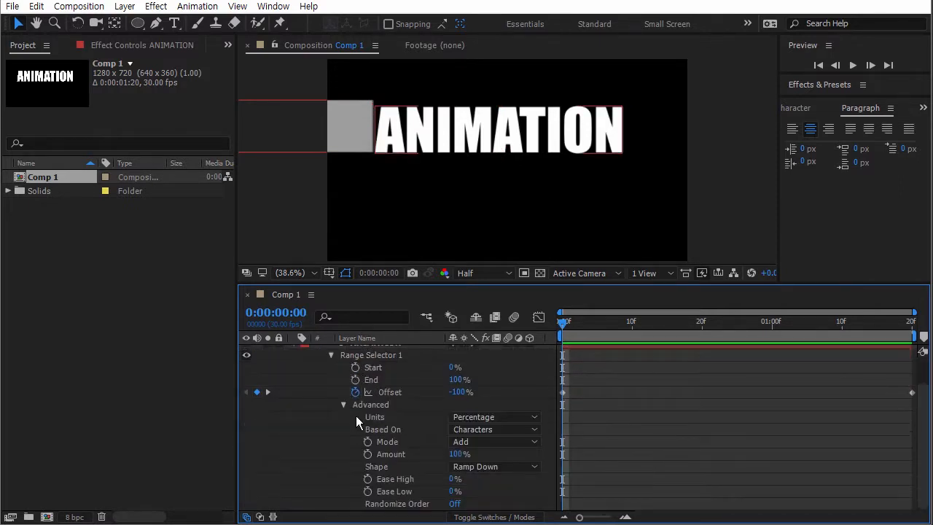
click(344, 404)
click(331, 388)
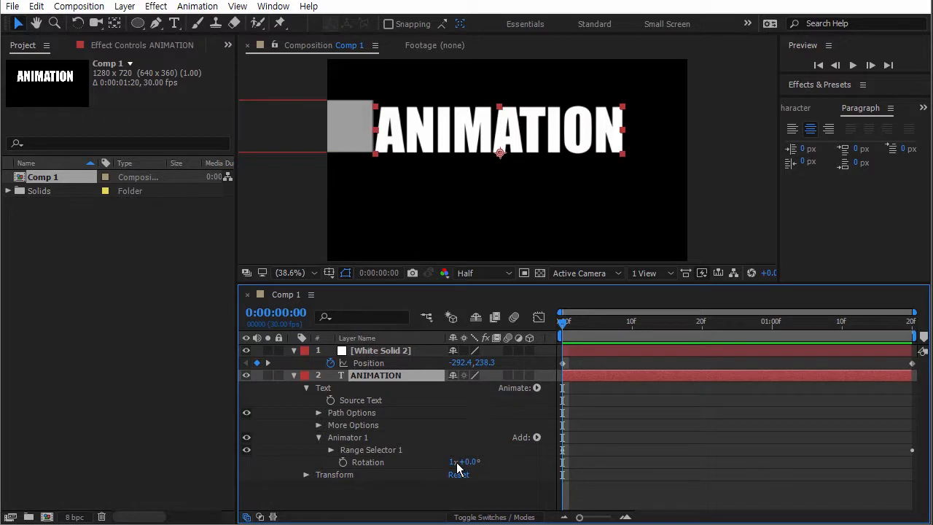
Step: Expand Range Selector 1, scrub to the end, delete the White Solid 2 layer, and move the playhead back near the start
click(330, 449)
drag(564, 322, 912, 334)
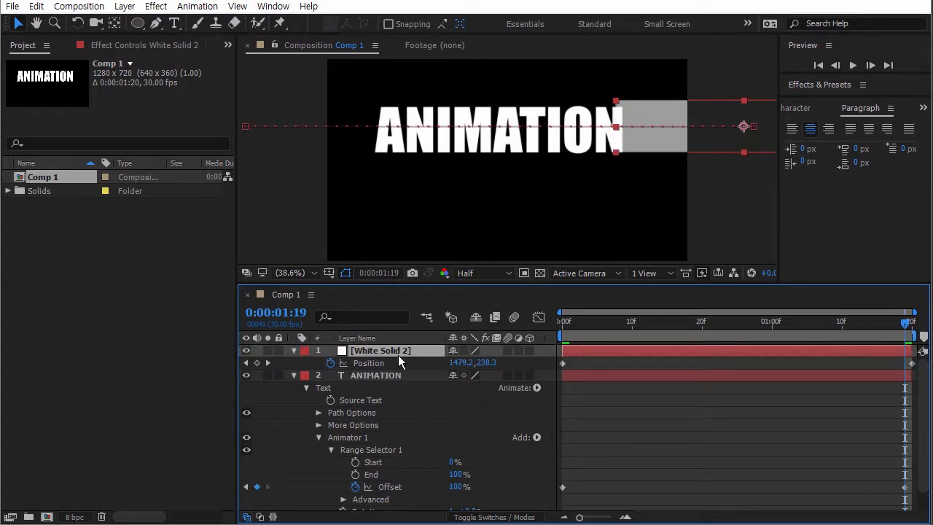
key(Delete)
click(566, 322)
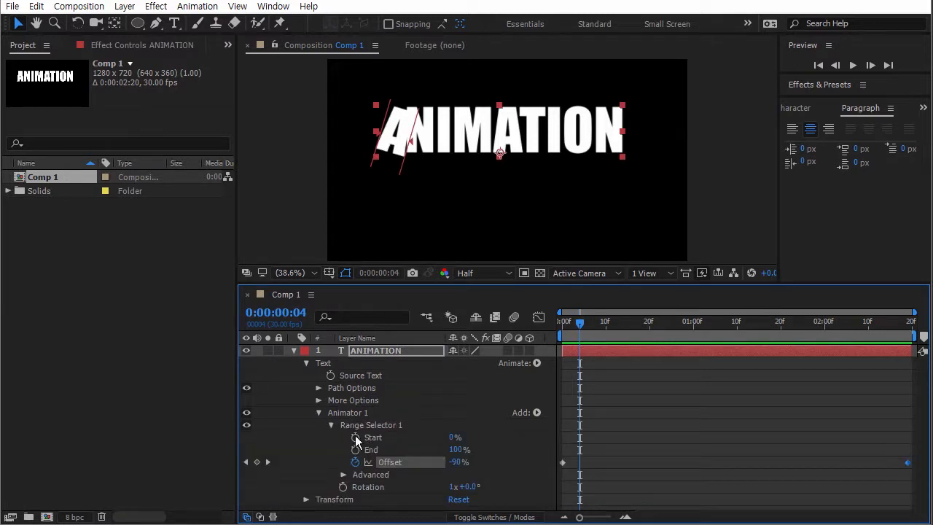
Step: Add an Opacity property to Animator 1, set it to 0%, and preview the animation
click(331, 425)
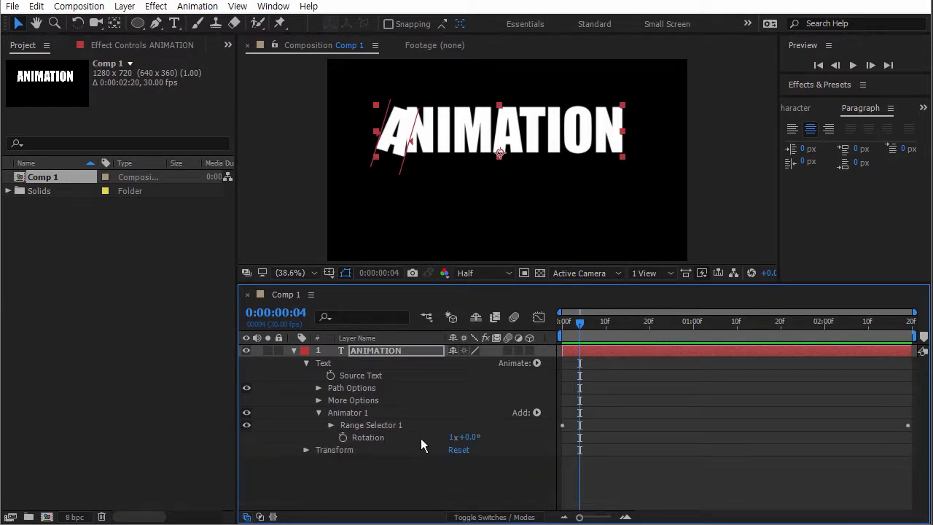
click(536, 412)
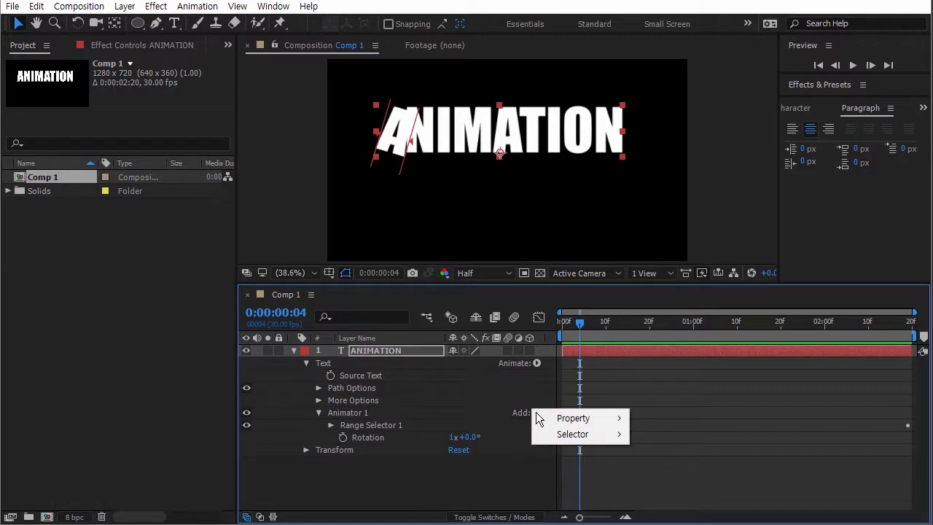
mouse_move(549, 419)
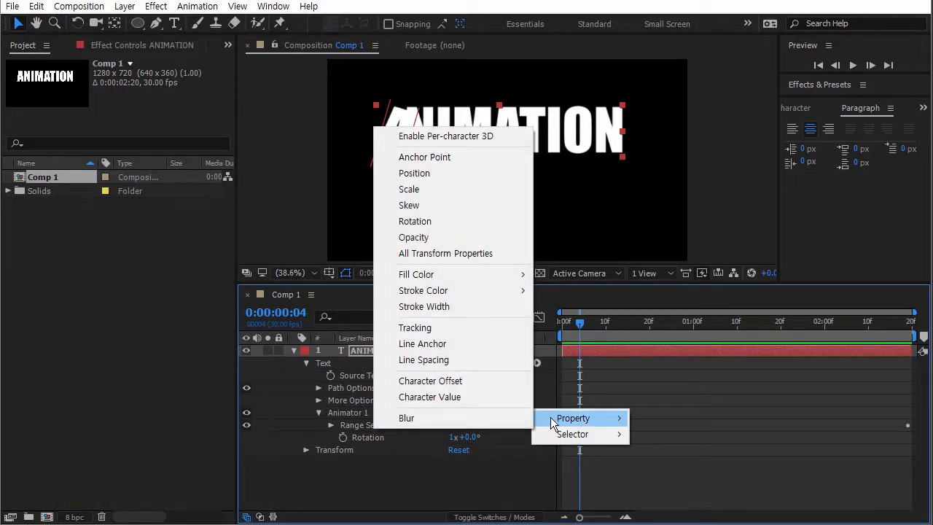
click(468, 238)
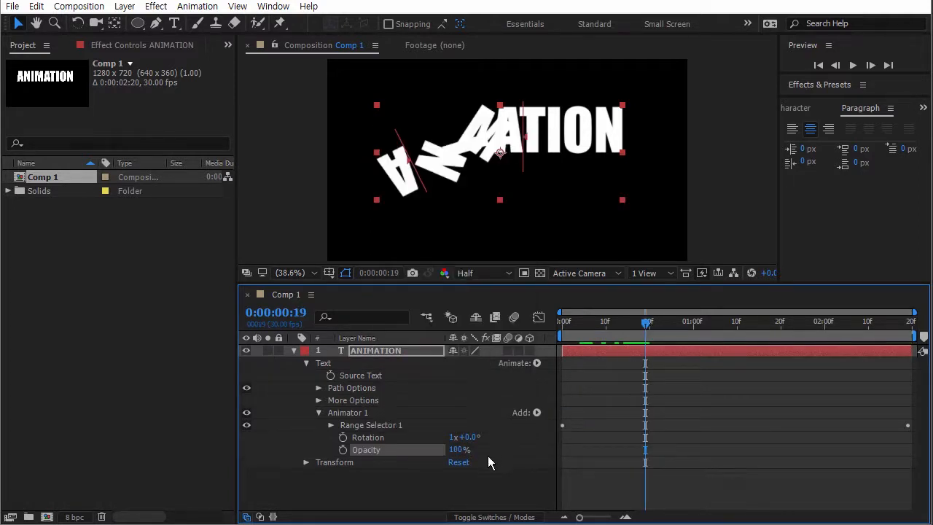
drag(455, 450, 397, 450)
click(853, 65)
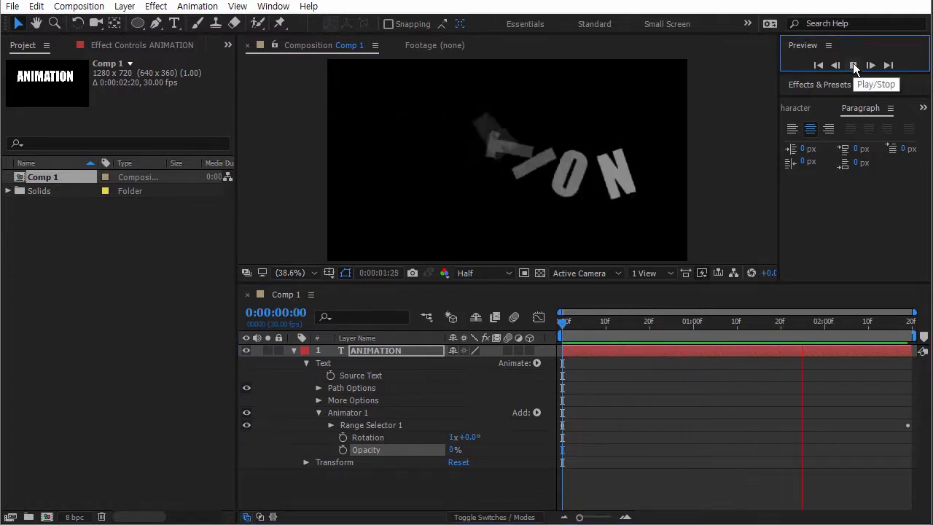
Step: Try the Ramp Up shape on Range Selector 1 and preview the animation
click(489, 429)
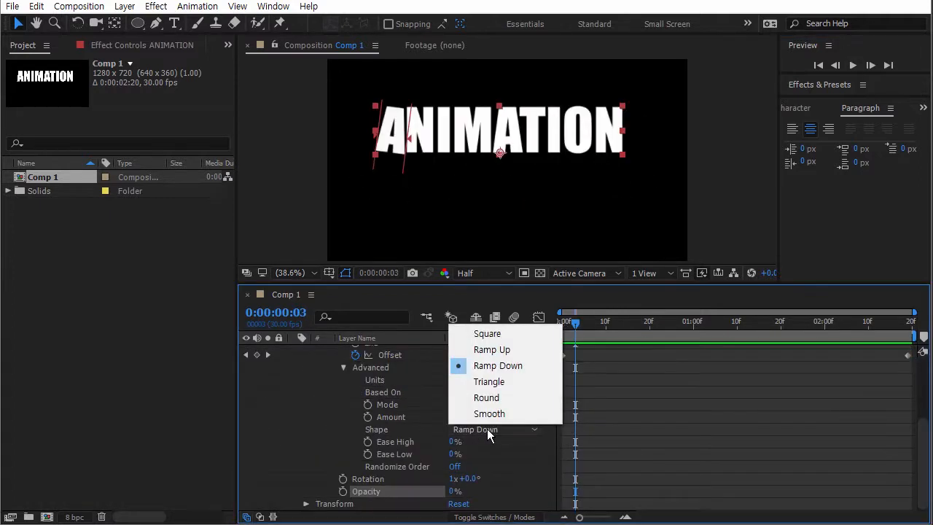
click(501, 350)
click(852, 65)
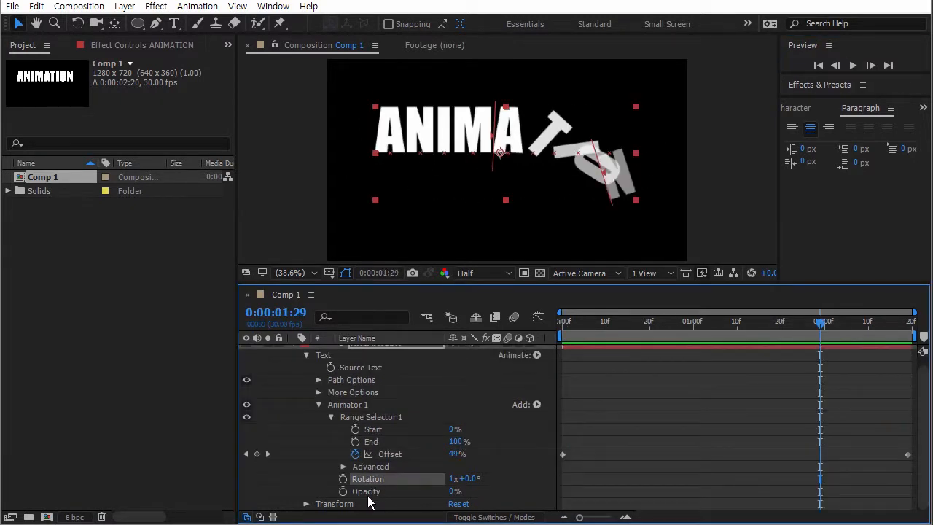
Step: Set Animator 1's Opacity to 1% and scrub the timeline to check the fading letters
click(367, 494)
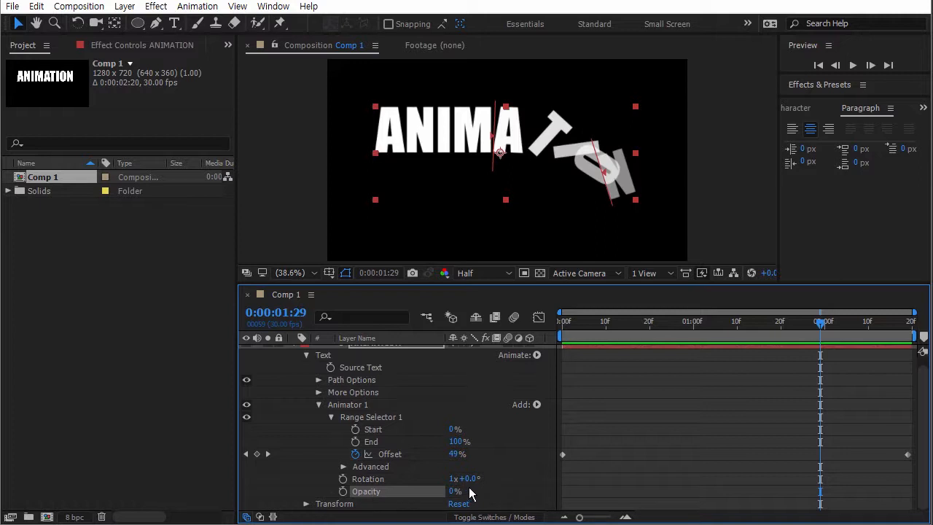
mouse_move(456, 492)
mouse_down()
mouse_move(521, 493)
mouse_move(423, 493)
mouse_move(482, 494)
mouse_move(472, 495)
mouse_up()
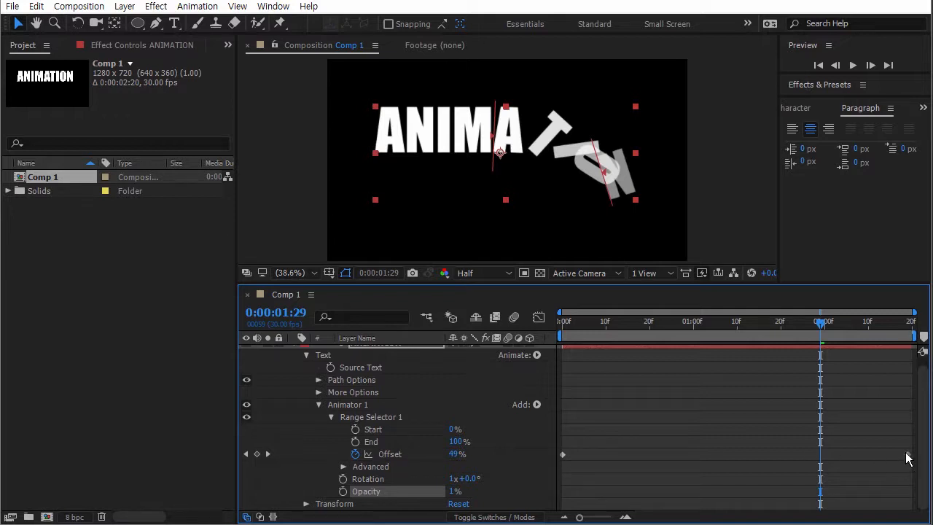
drag(820, 325, 749, 325)
Step: Add a Blur property to Animator 1, set it to 50.0, 50.0, and scrub through the animation
click(536, 404)
mouse_move(573, 409)
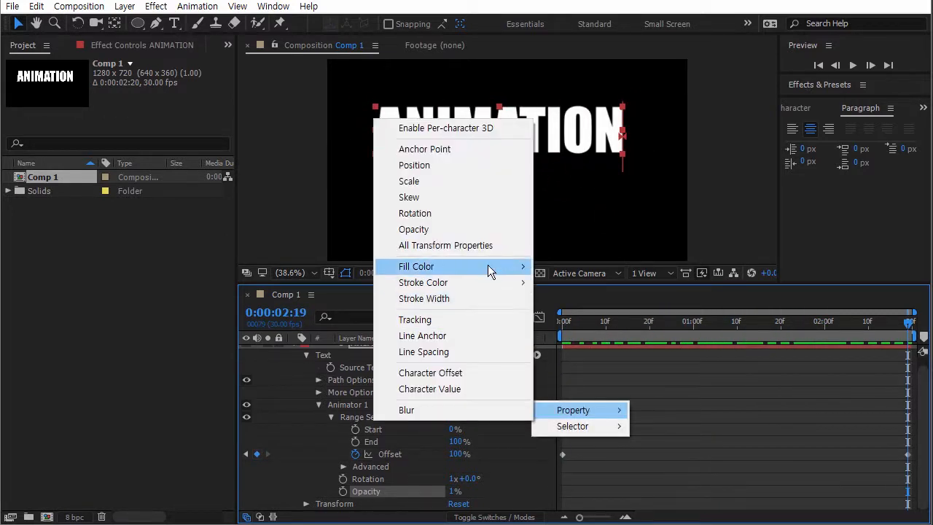
click(466, 410)
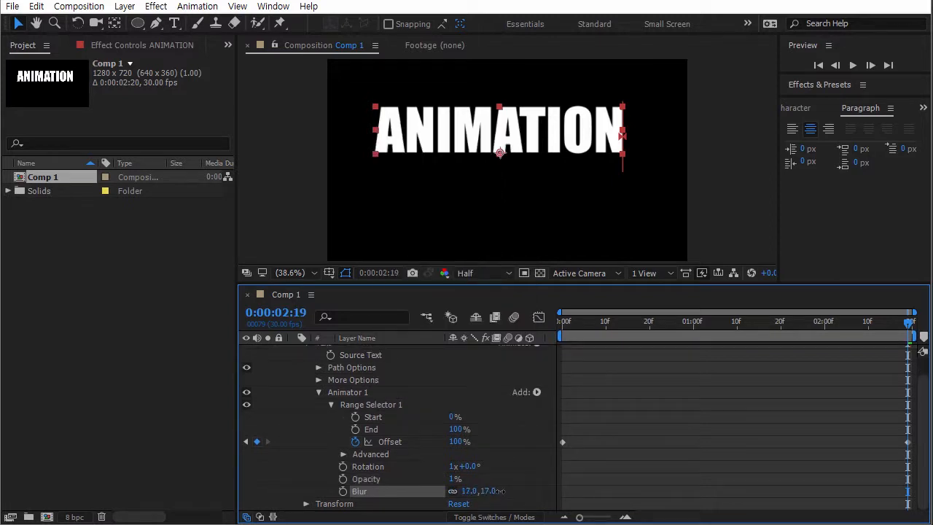
drag(587, 326, 914, 324)
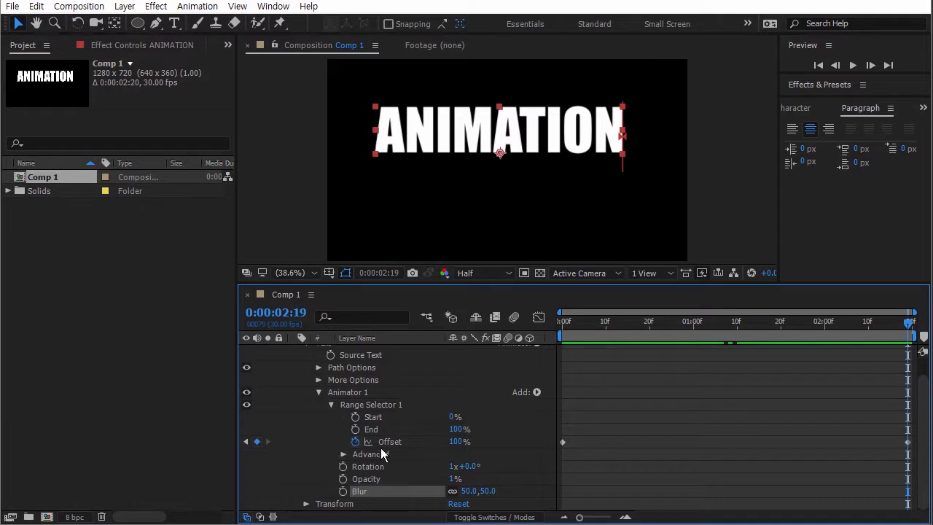
Step: Set Range Selector 1's Shape to Ramp Down in its Advanced options and scrub through the animation
click(356, 453)
click(468, 465)
click(503, 403)
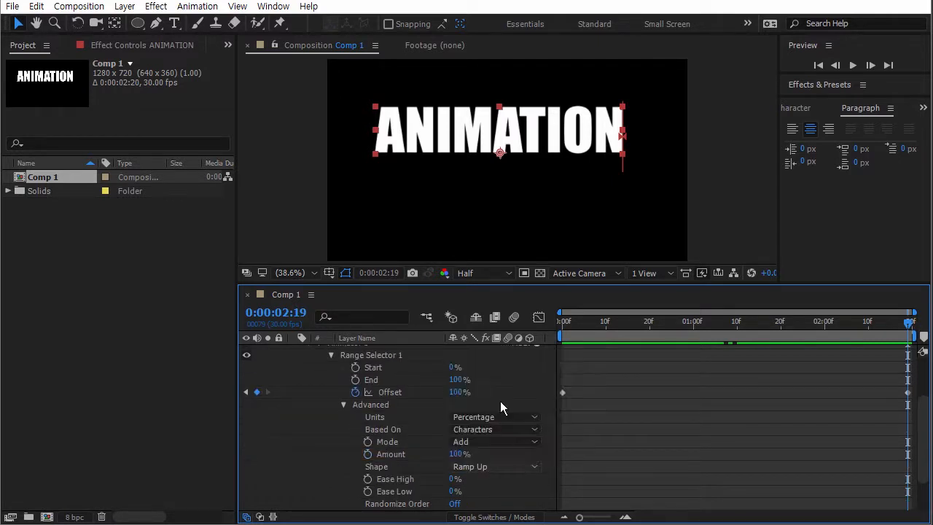
drag(600, 321, 884, 331)
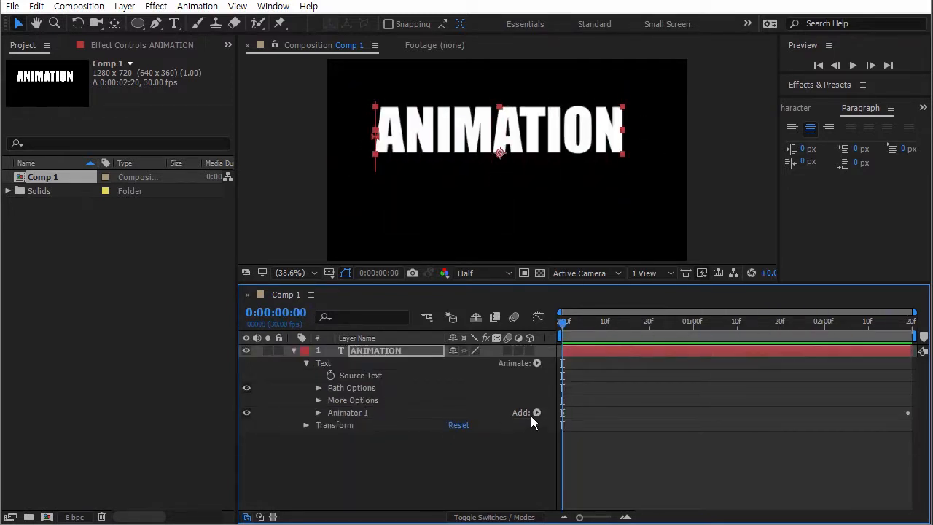
Step: Check Animator 1's properties, collapse the animator, and move the ANIMATION text down near the centre of the frame
click(318, 412)
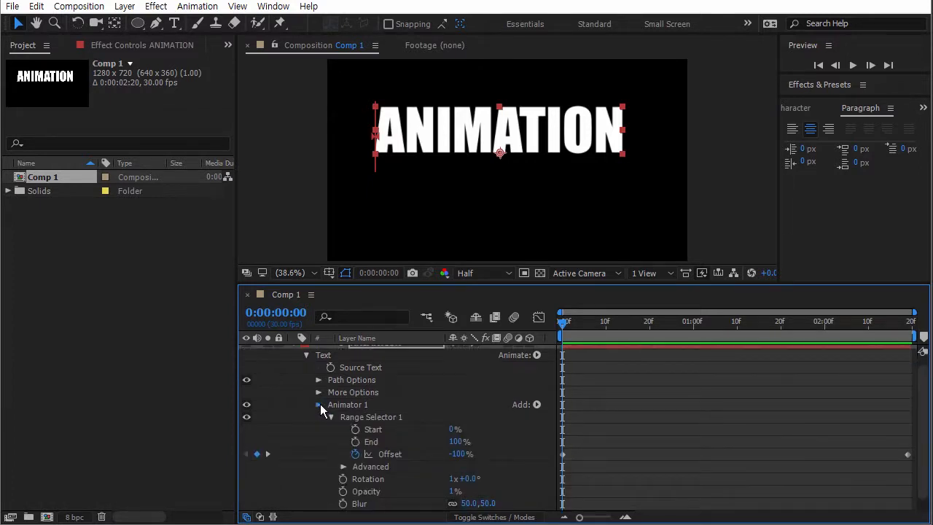
click(318, 412)
drag(641, 315, 571, 323)
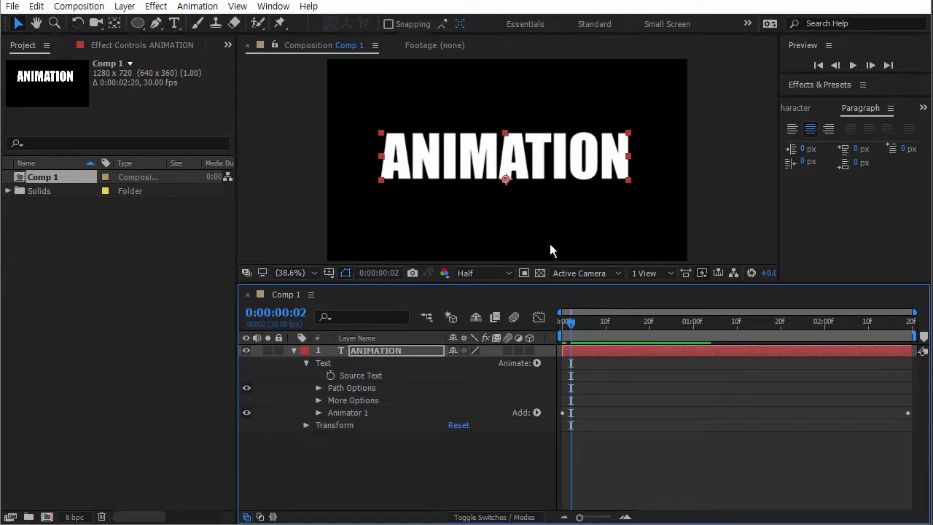
Step: Expand the text's More Options, set the vertical Grouping Alignment to -44%, and preview from the first frame
click(318, 400)
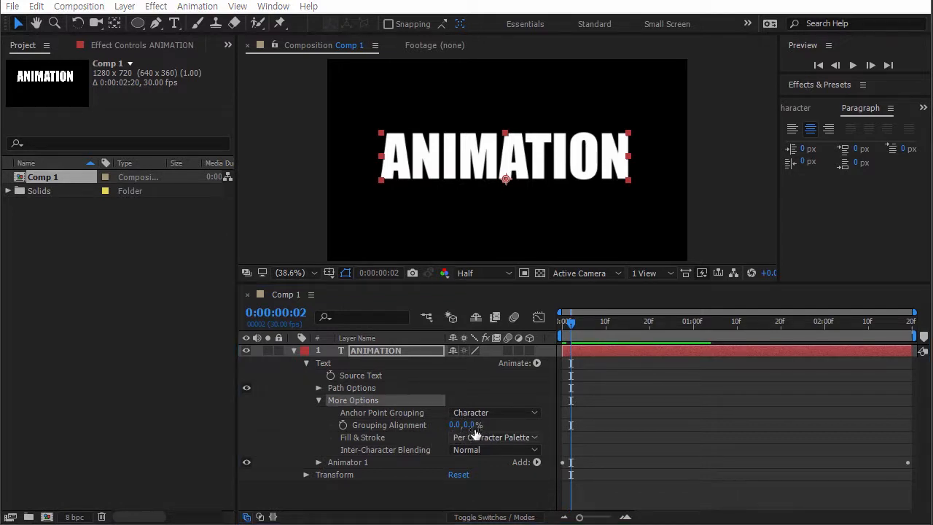
drag(472, 425, 442, 424)
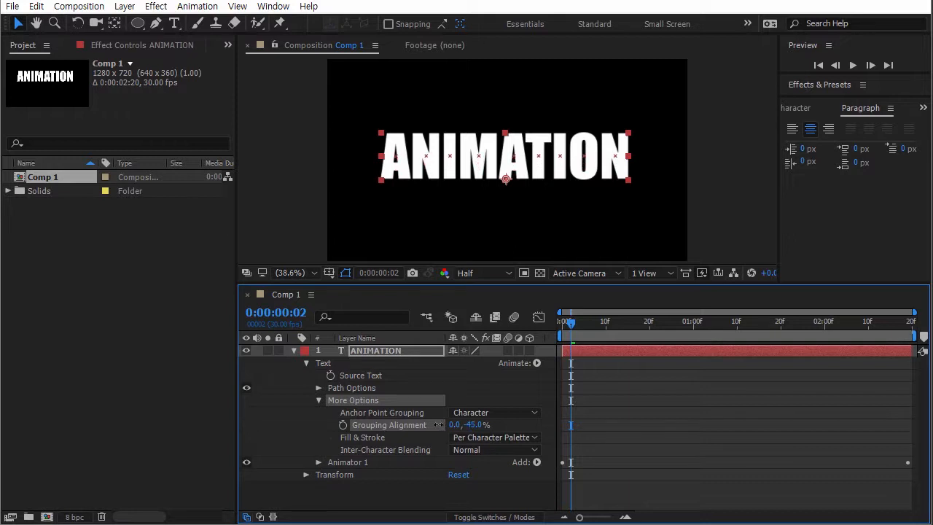
drag(568, 330, 548, 325)
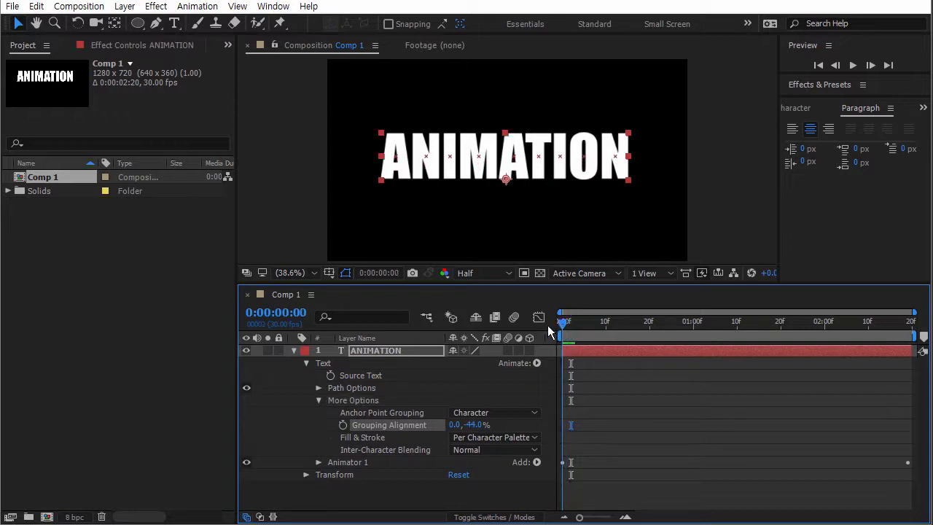
click(852, 66)
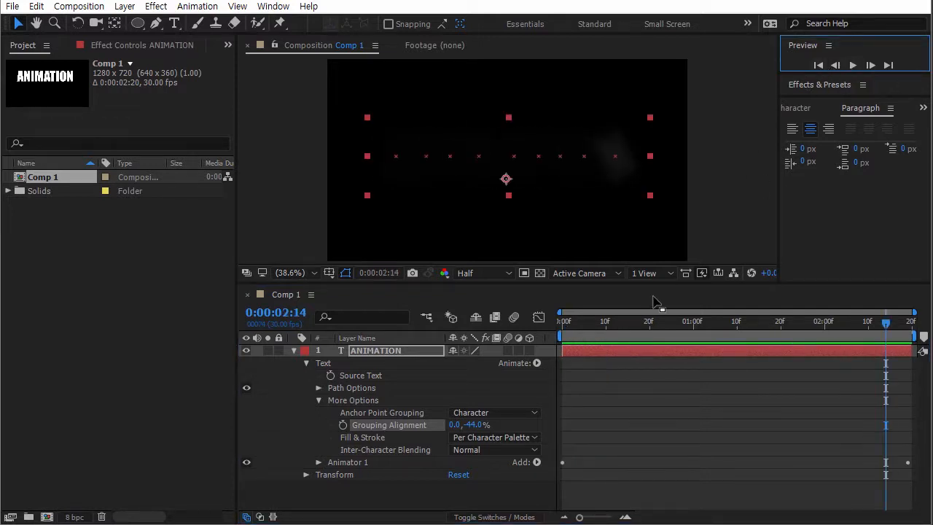
Step: Preview the text with a vertical Grouping Alignment of 48%, set it to 3%, and shift the text slightly upward
click(601, 387)
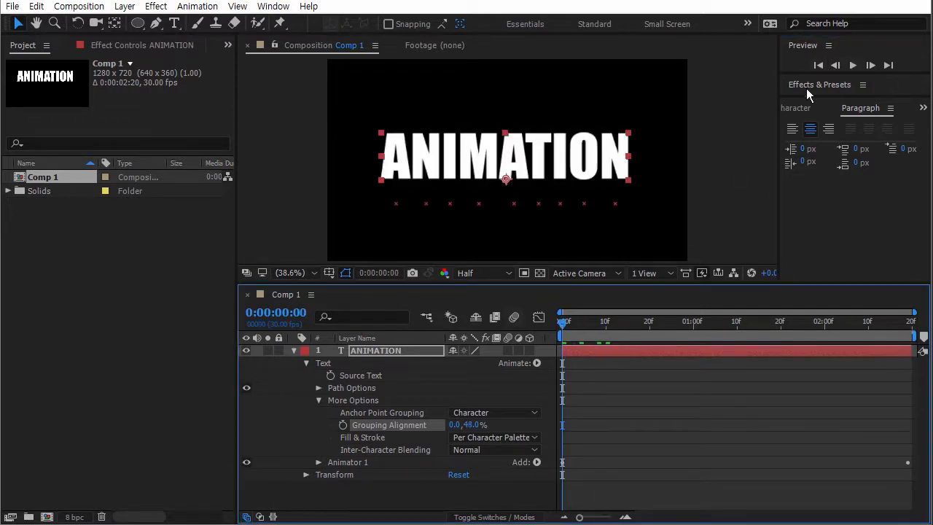
click(852, 66)
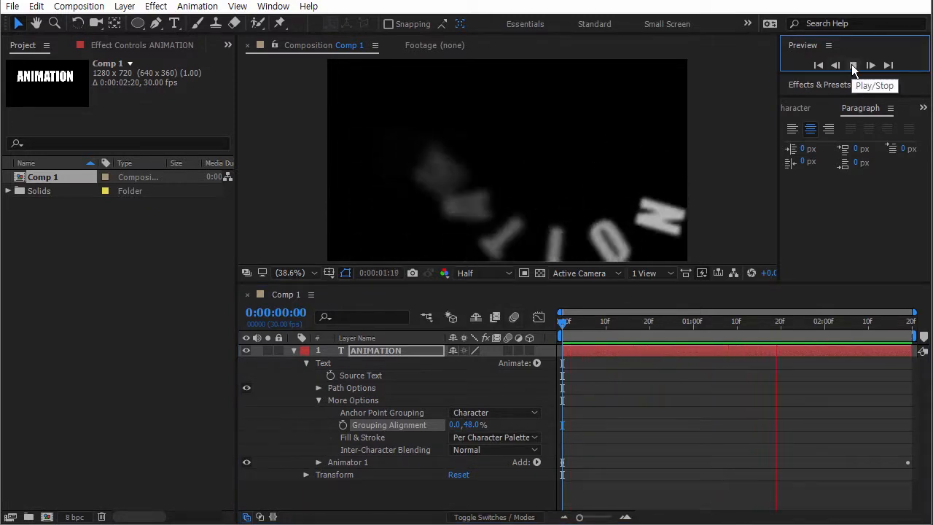
click(851, 65)
drag(581, 324, 561, 322)
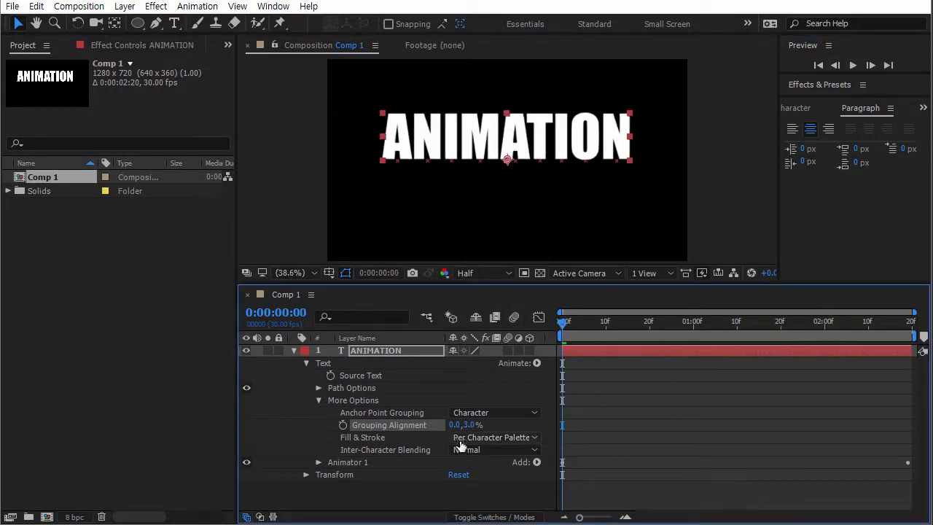
Step: Add a second line reading IMAGE to the text, scrub through the animation, and return to the first frame
click(476, 413)
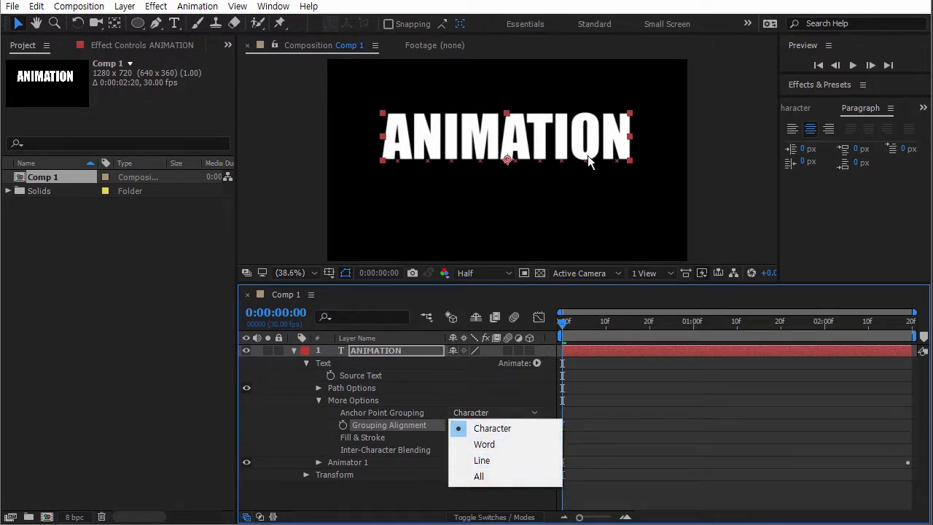
click(627, 129)
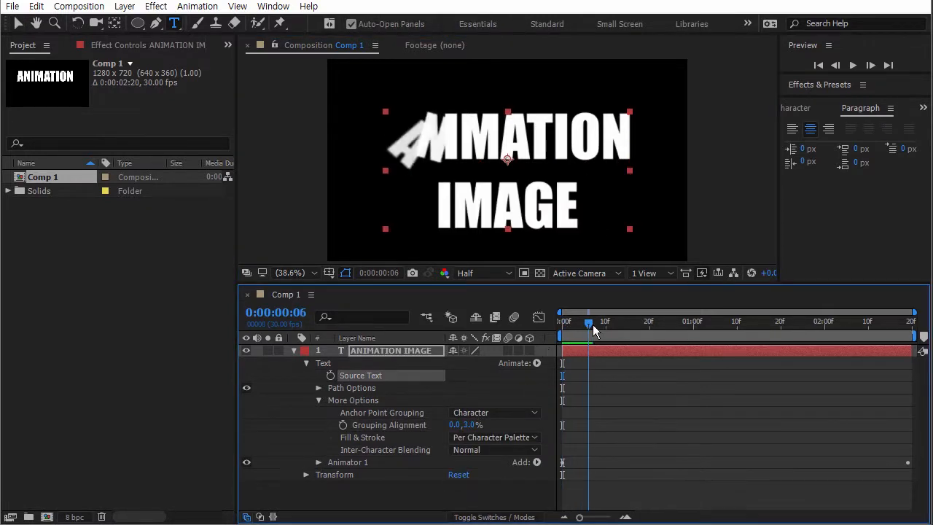
drag(592, 324, 816, 327)
key(Home)
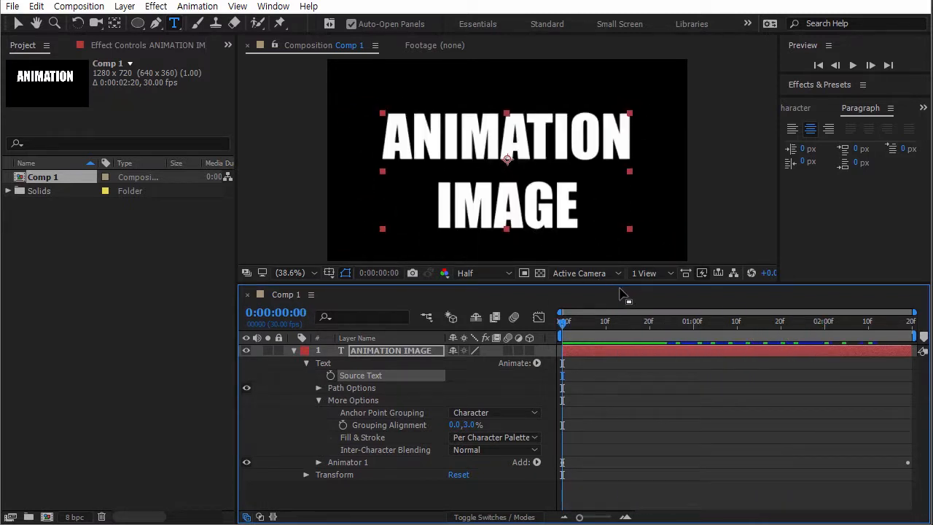
drag(563, 321, 545, 320)
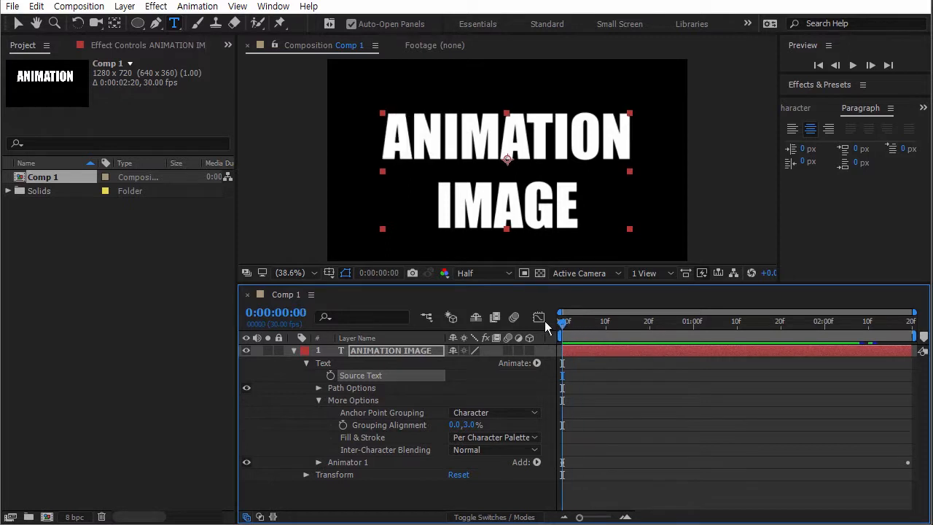
Step: Try Line as the Anchor Point Grouping and scrub the timeline to see each line rotate
click(493, 412)
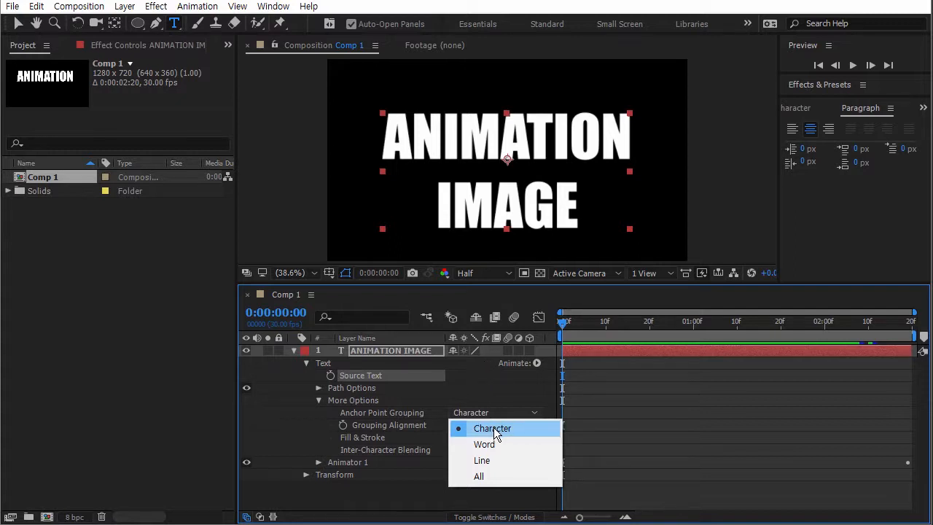
click(483, 460)
drag(563, 322, 862, 308)
Step: Set the Anchor Point Grouping to Word and extend the second text line to IMAGE MOVIE
click(496, 413)
click(495, 444)
key(Home)
Step: Scrub the animation with the Anchor Point Grouping on All, and set the grouping back to Character
click(495, 413)
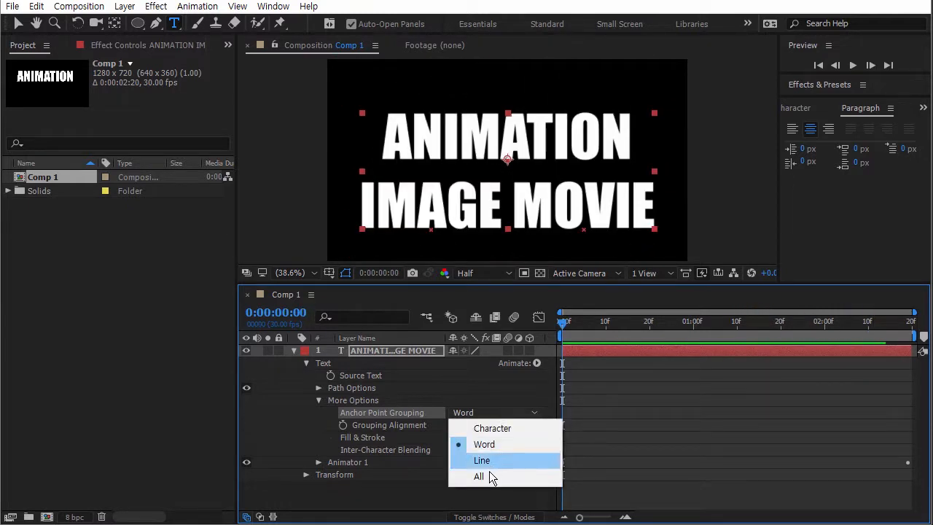
click(486, 476)
drag(572, 319, 842, 322)
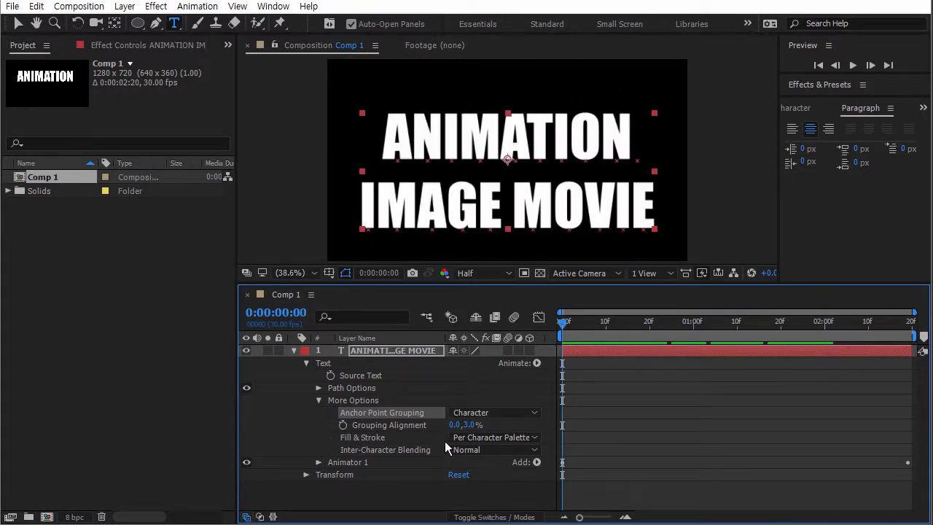
Step: Display the character formatting settings, deselect the text layer, and move the playhead to 0:00:00:08
key(ctrl+6)
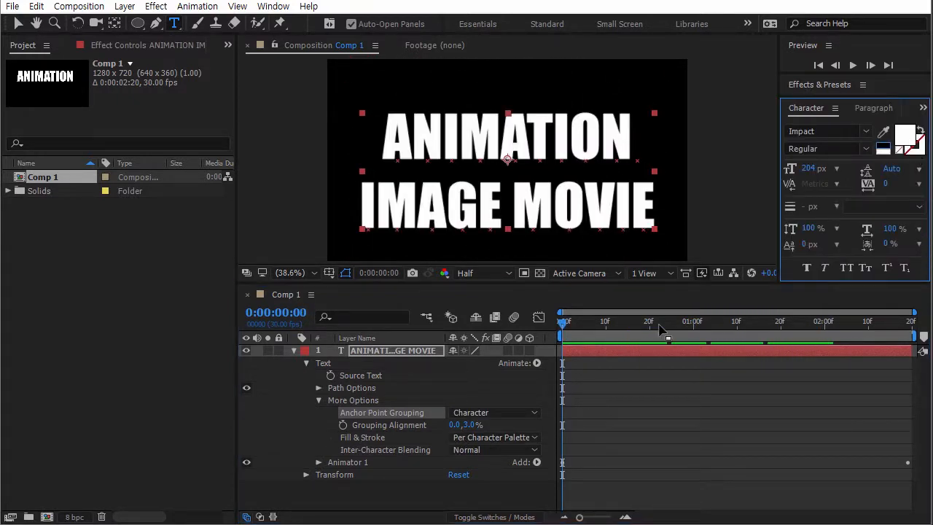
click(377, 452)
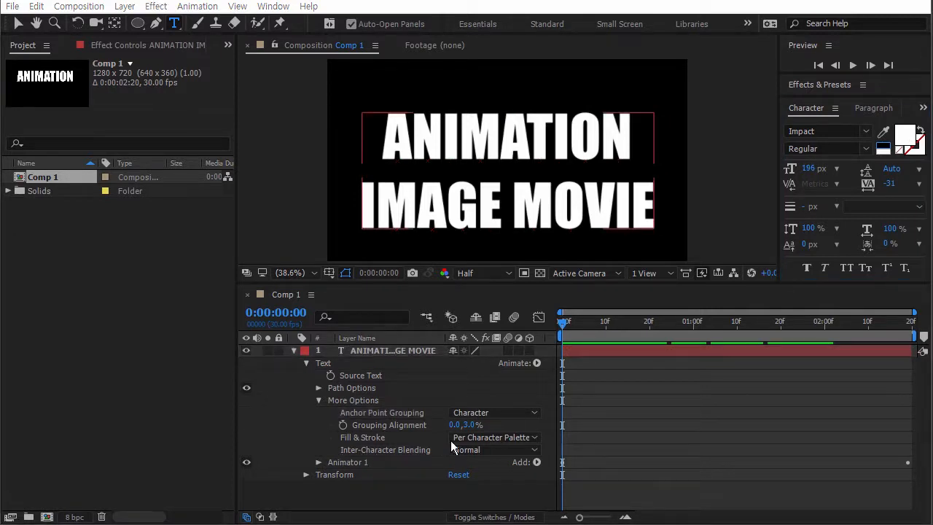
drag(566, 325, 599, 321)
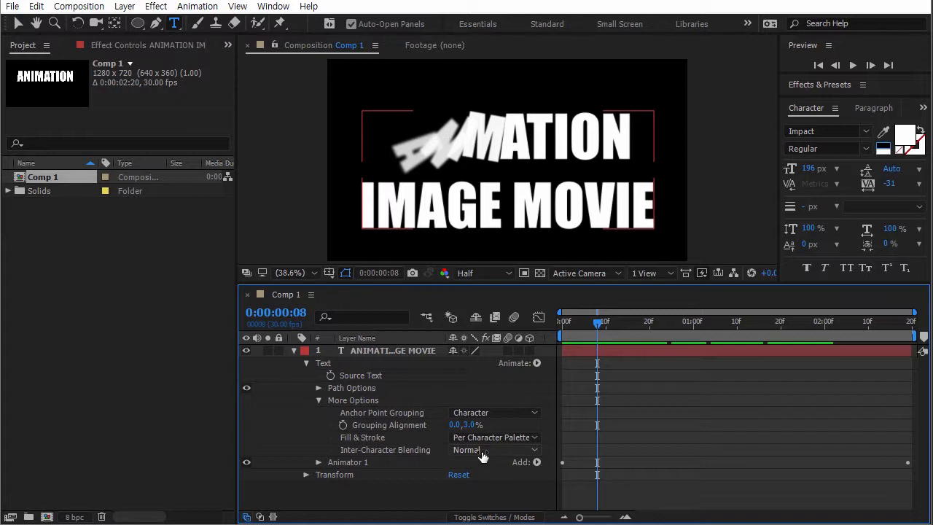
Step: Try Add as the Inter-Character Blending mode and scrub the timeline to check the overlapping letters
click(481, 451)
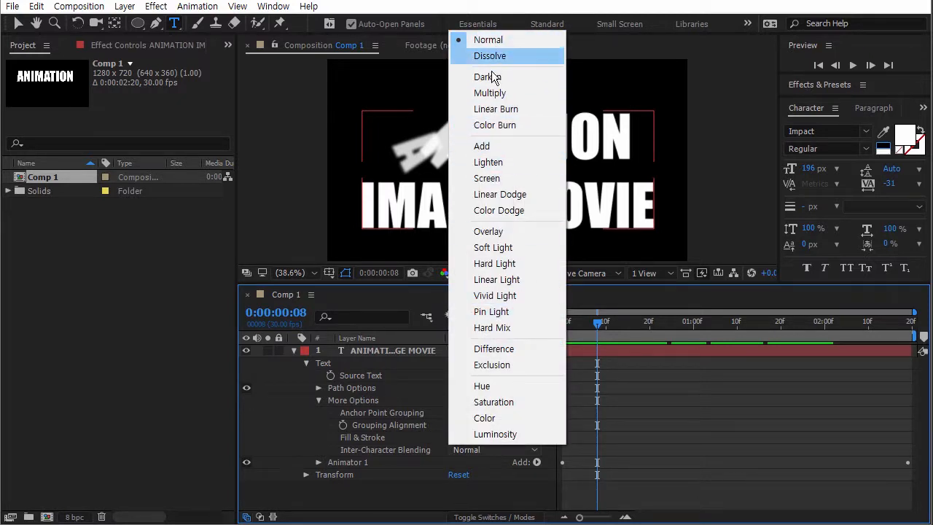
click(484, 146)
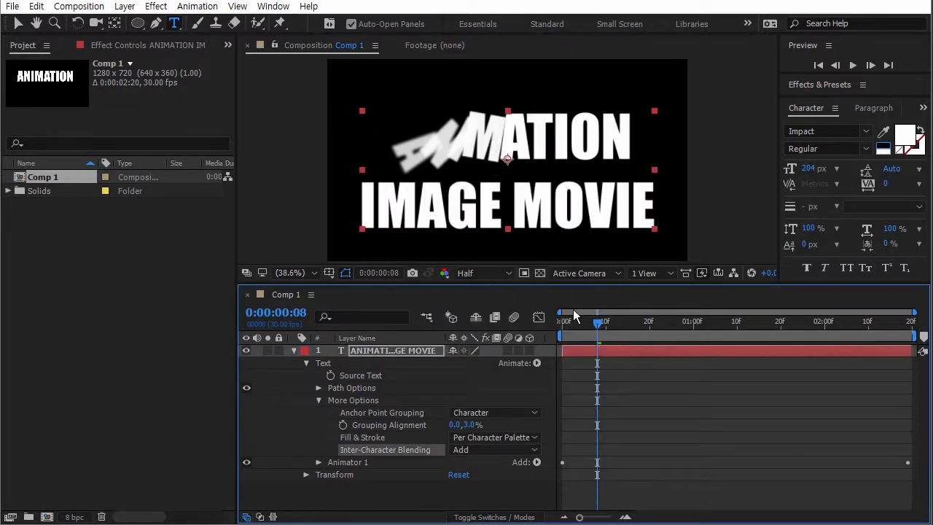
drag(575, 315, 708, 325)
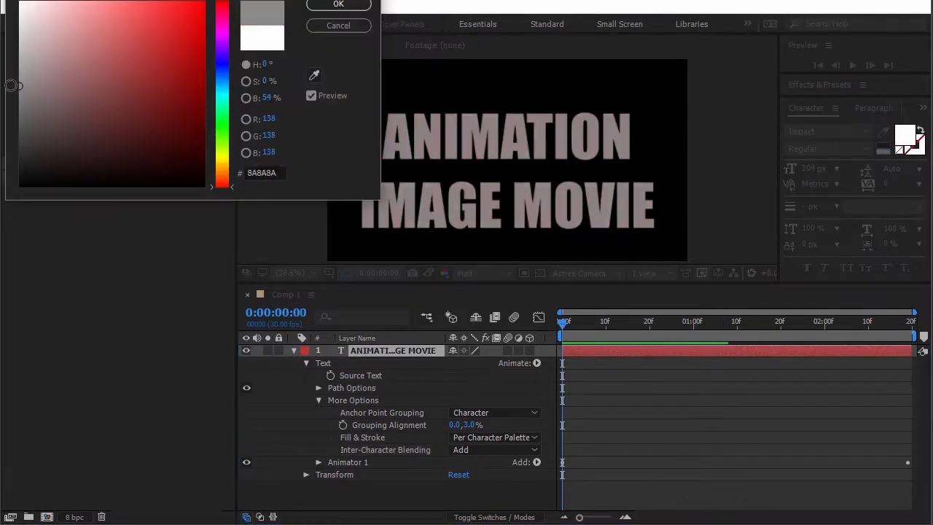
Step: Change the text's fill color to grey 8A8A8A
drag(15, 73, 19, 86)
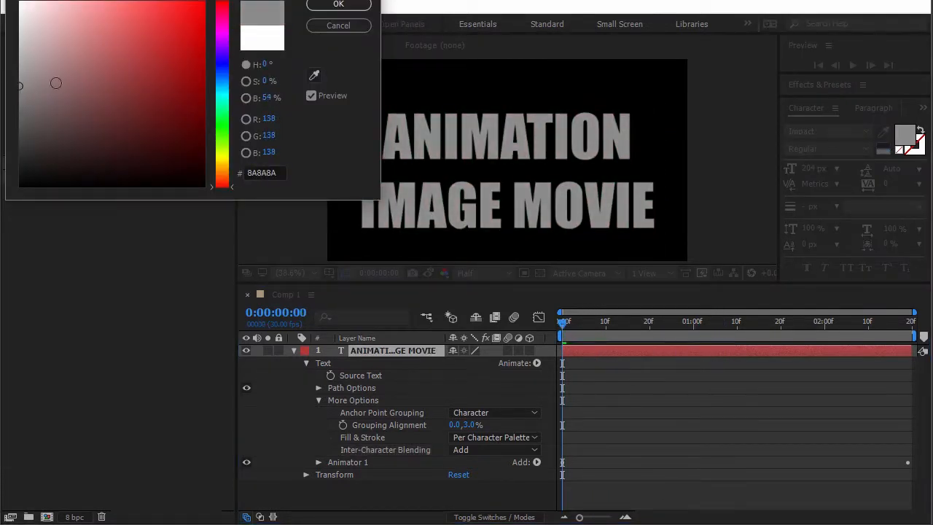
click(315, 7)
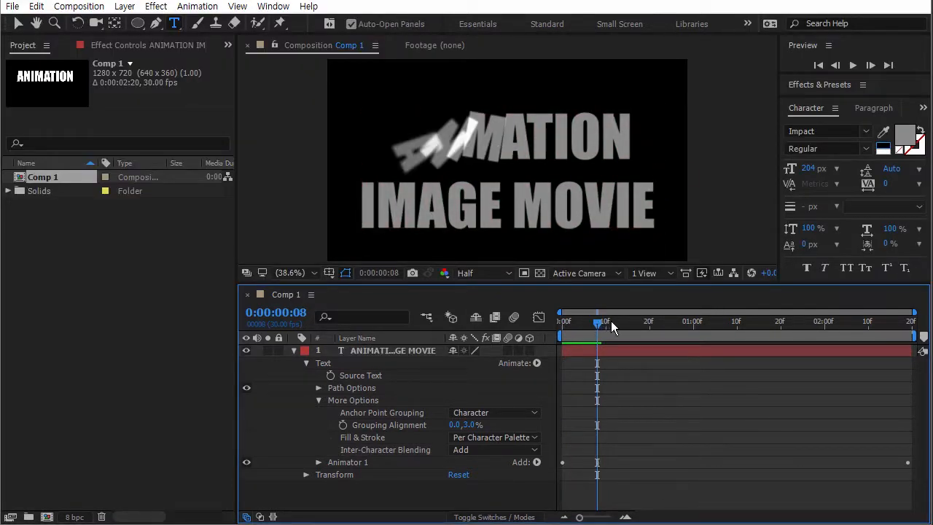
Step: Compare the Overlay and Color Burn Inter-Character Blending modes while scrubbing, and set the mode to Normal
mouse_move(610, 321)
mouse_down()
mouse_move(689, 323)
mouse_move(584, 319)
mouse_move(609, 321)
mouse_up()
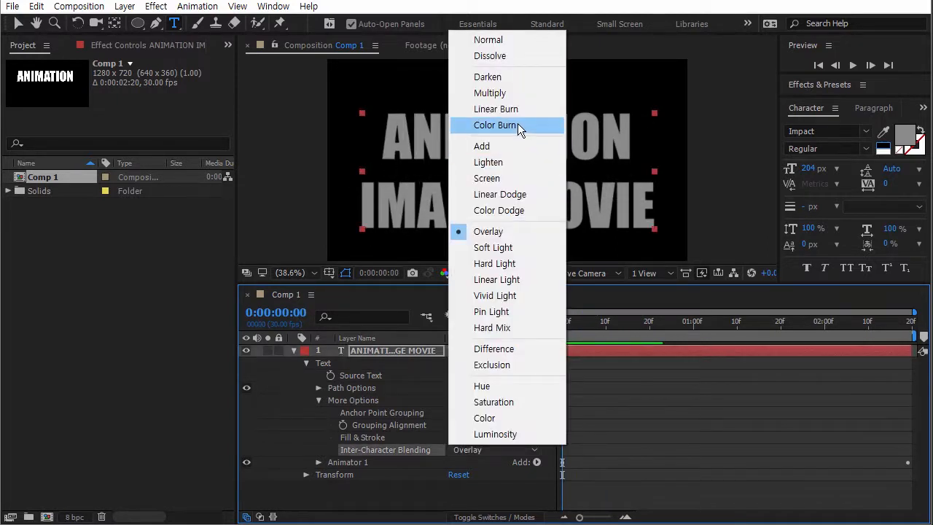
click(517, 125)
drag(576, 322, 689, 327)
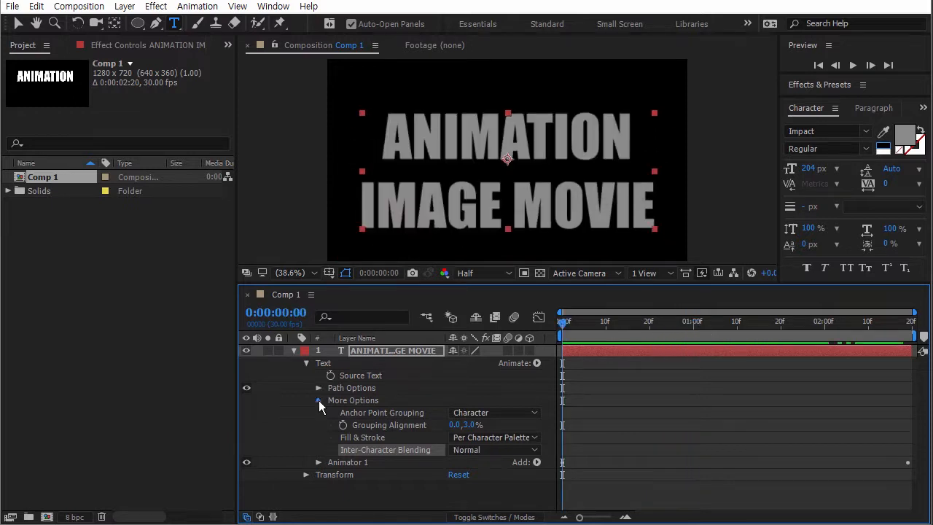
Step: Collapse the More Options, expand the text layer's Path Options, and activate the Pen tool
click(318, 400)
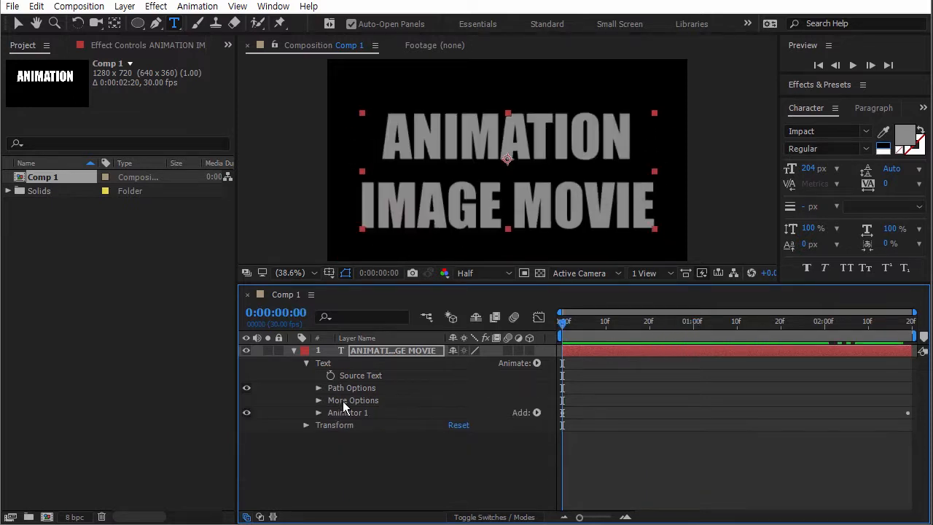
click(318, 388)
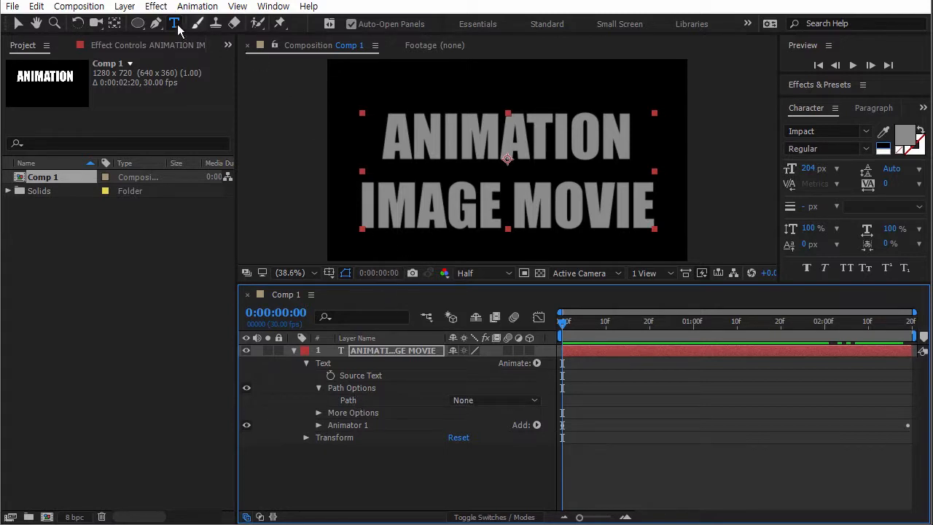
click(156, 25)
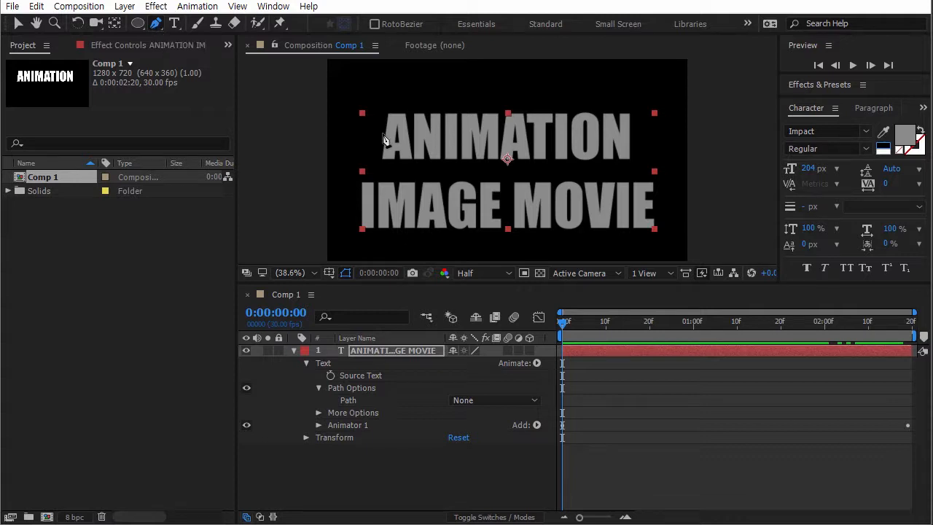
Step: Draw a closed curved shape over the text with no layer selected, and delete the resulting shape layer
click(396, 462)
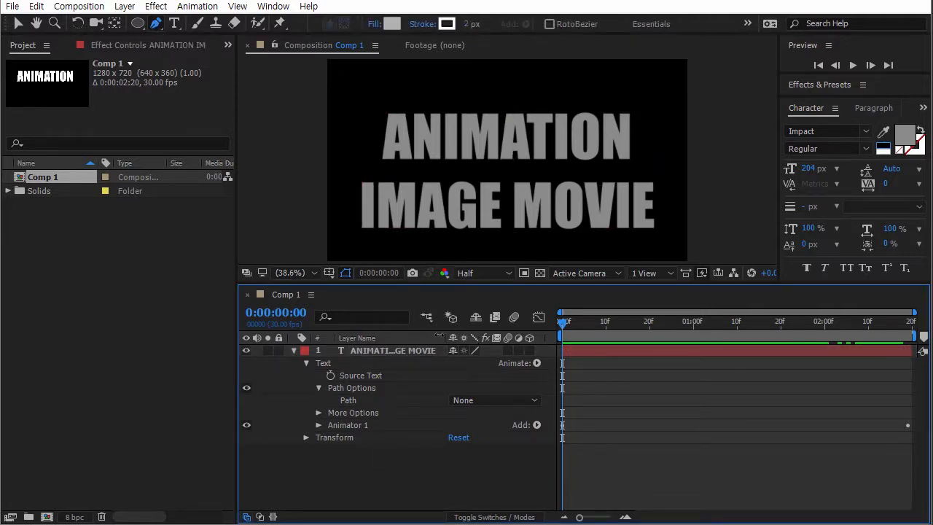
click(368, 155)
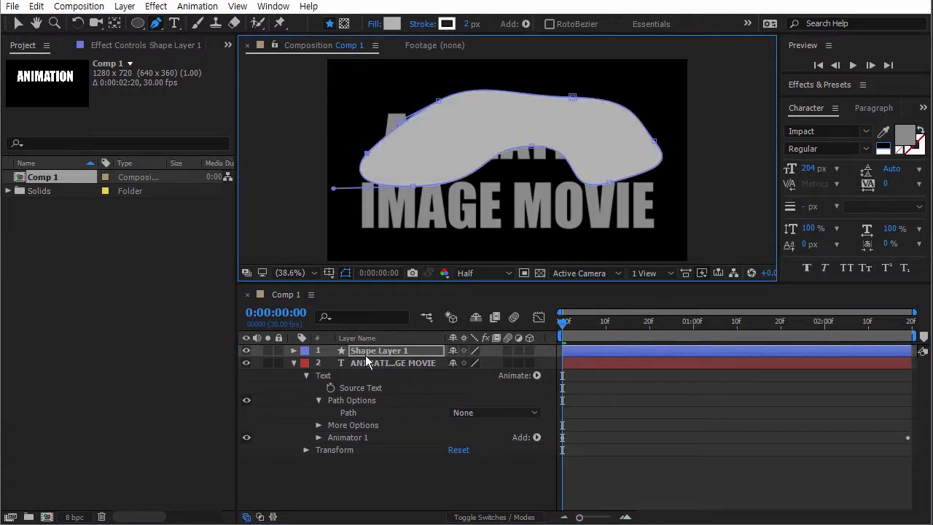
key(Delete)
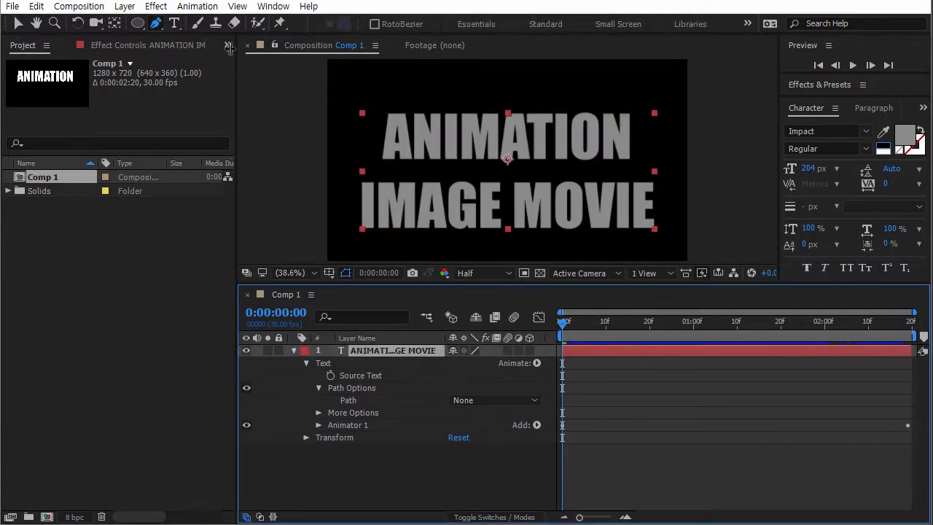
Step: Draw a closed curved mask on the text layer, looping through both lines of text
click(458, 135)
mouse_move(412, 157)
mouse_down()
mouse_move(418, 192)
mouse_move(460, 219)
mouse_up()
drag(548, 238, 568, 234)
drag(610, 202, 602, 139)
click(586, 118)
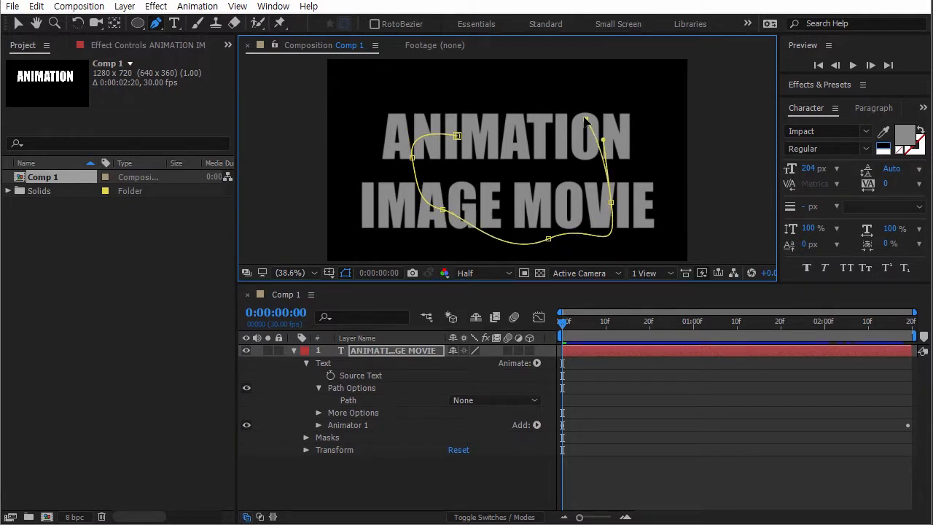
drag(519, 112, 558, 105)
click(457, 136)
Step: Undo the closed mask's path points one after another
drag(582, 328, 563, 323)
key(ctrl+z)
key(ctrl+z)
key(ctrl+z)
key(ctrl+z)
key(ctrl+z)
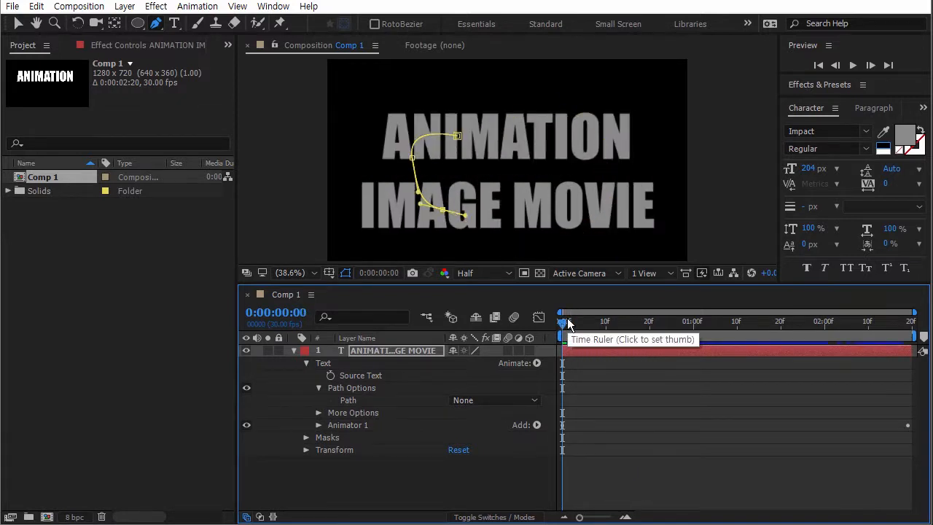
Step: Draw an open, downward-curving mask path on the text layer, running from before the first letter to past the end of ANIMATION
click(392, 349)
click(350, 148)
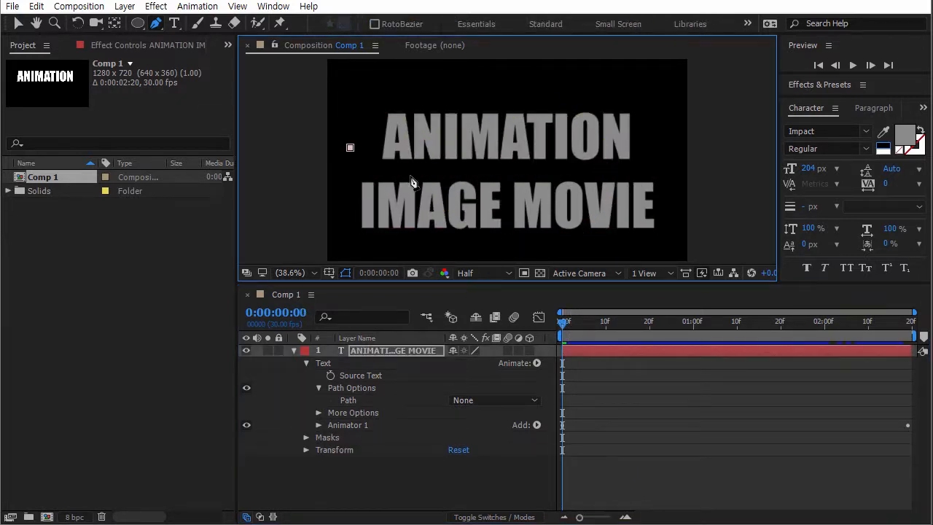
drag(649, 152, 658, 133)
click(376, 475)
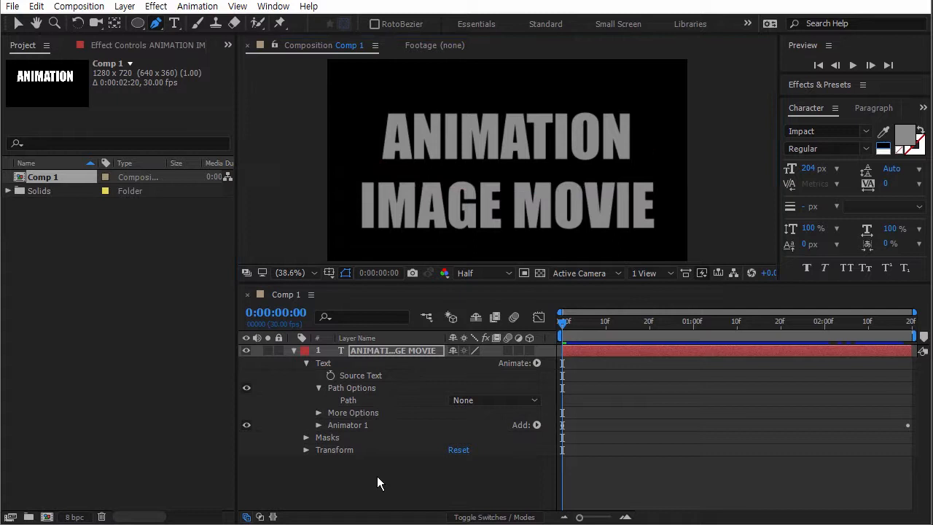
click(306, 437)
click(306, 438)
click(335, 437)
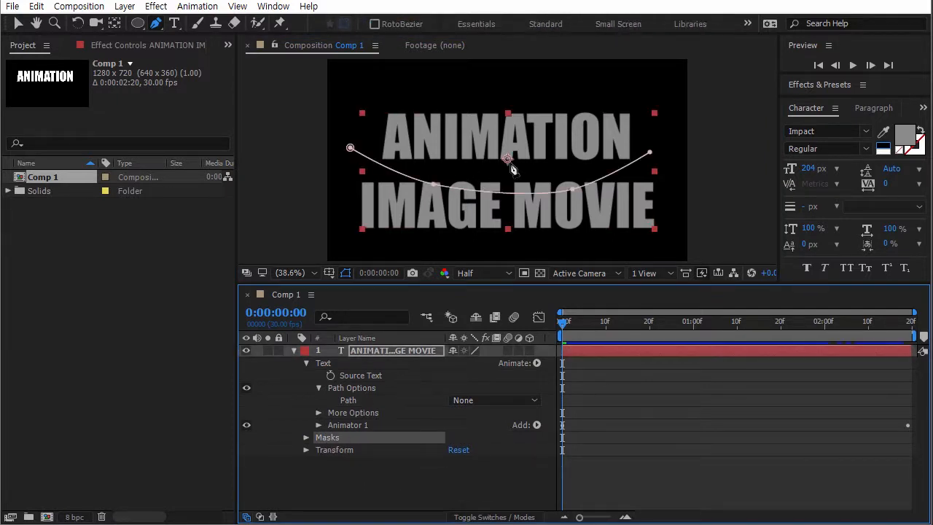
Step: Move the mask path's first two points to deepen the curve, and set the text's Path to Mask 1
key(v)
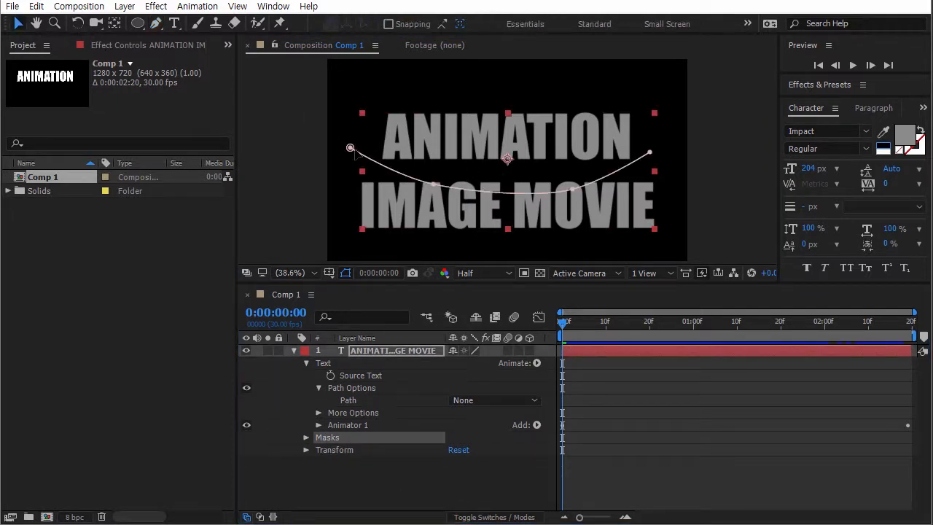
drag(360, 151, 378, 148)
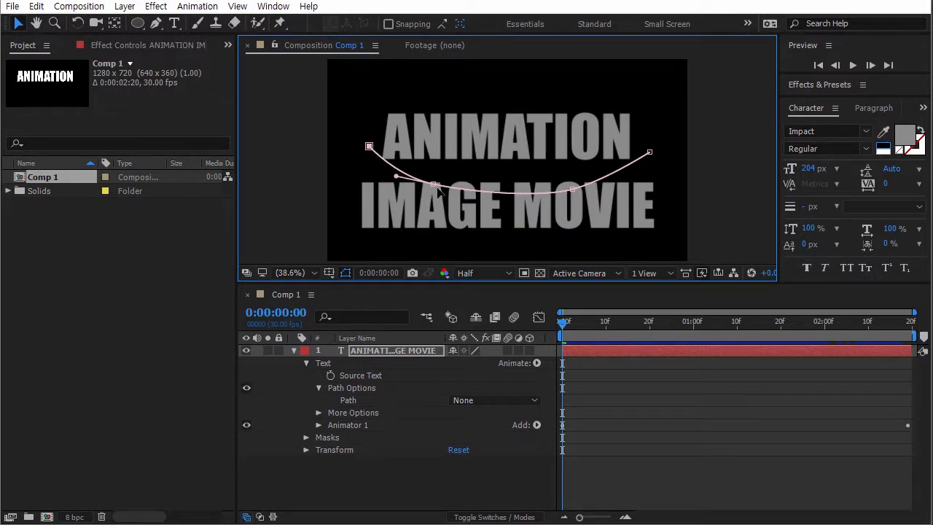
drag(436, 185, 464, 199)
click(468, 401)
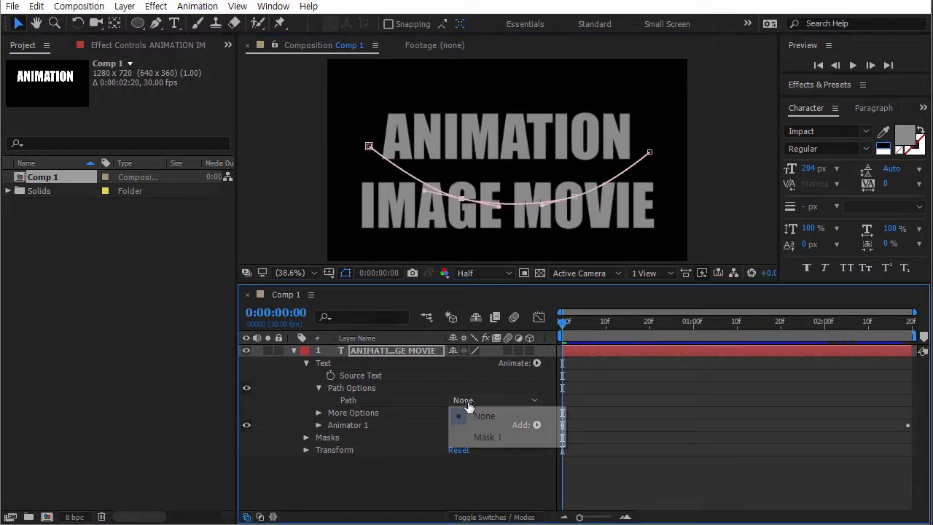
click(481, 437)
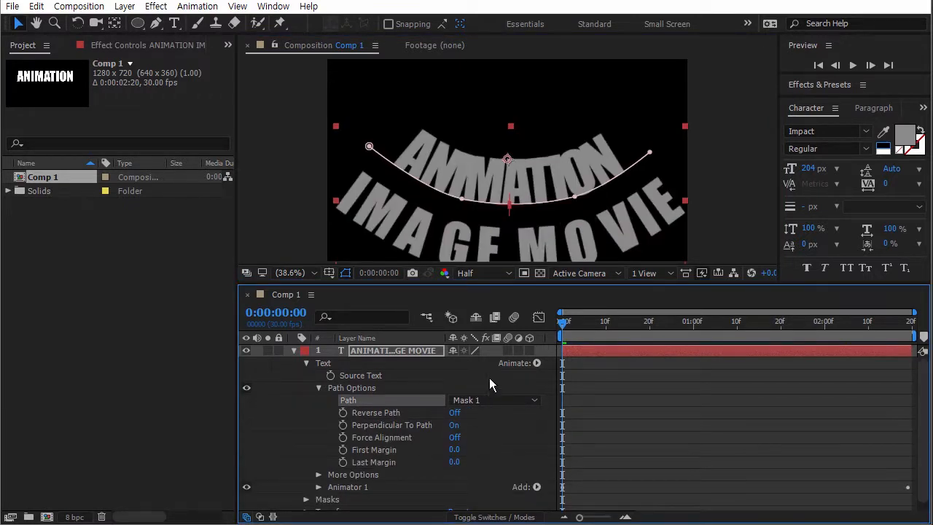
Step: Raise the two end points and the two middle points of the mask path so the curved text sits higher
drag(369, 147, 370, 114)
drag(649, 151, 645, 117)
drag(575, 196, 576, 164)
drag(461, 198, 470, 179)
Step: Set the font size of the whole curved text to 113 px
double_click(386, 351)
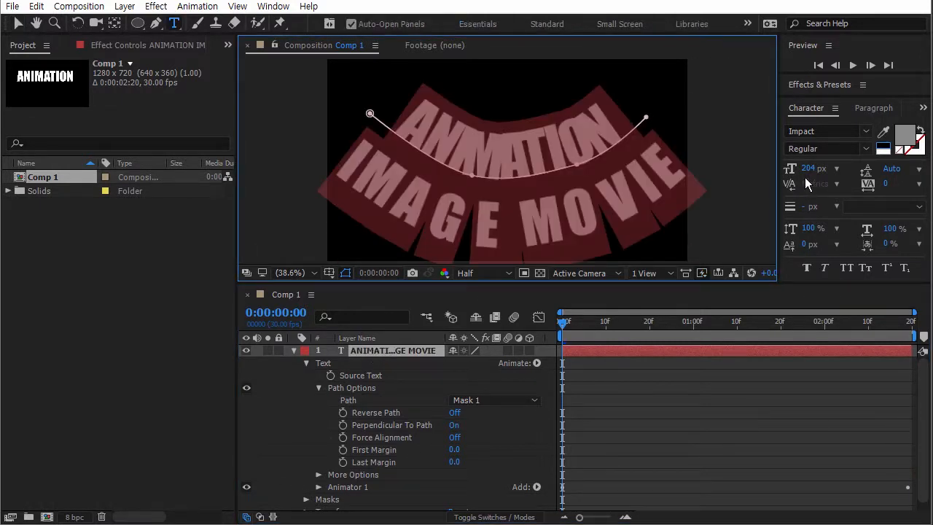
drag(810, 169, 745, 170)
click(279, 422)
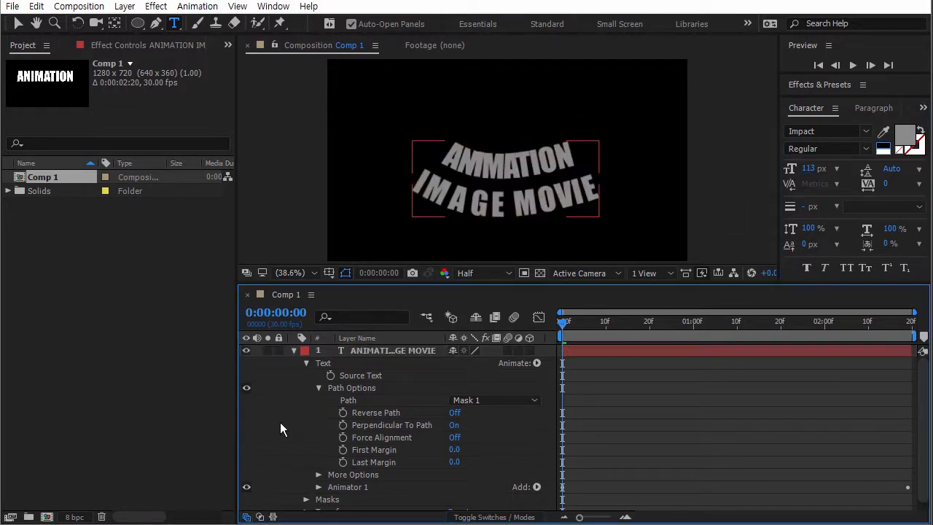
Step: Reshape the mask path by moving its second point outward under the first one and its third point lower and inward
click(513, 182)
drag(472, 175, 381, 168)
drag(576, 164, 545, 180)
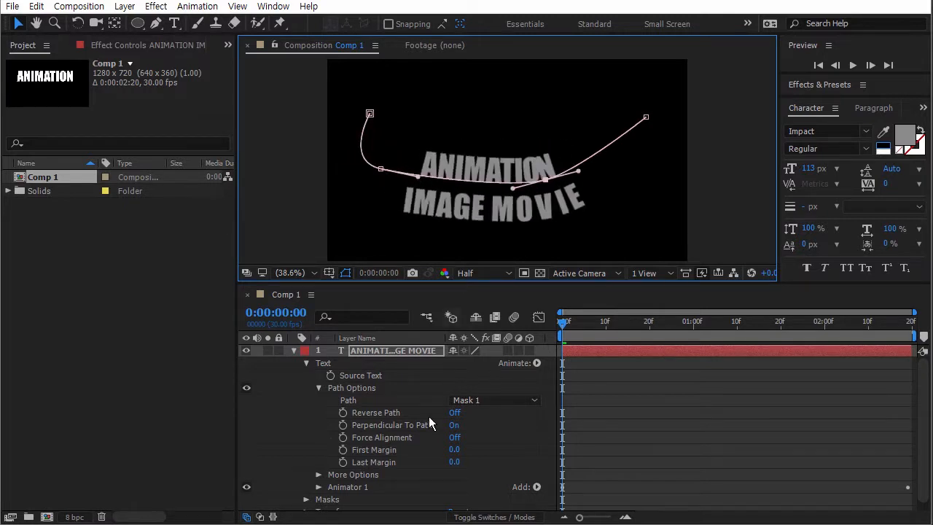
Step: Try Reverse Path on and off, keyframe it while scrubbing the timeline, and remove its keyframing
click(454, 413)
click(454, 412)
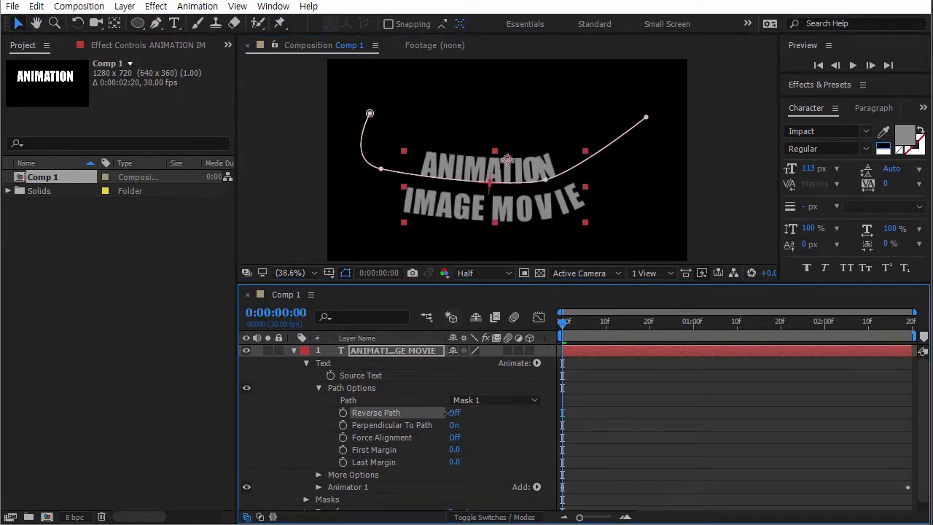
click(454, 412)
click(454, 413)
click(342, 412)
drag(570, 326, 532, 324)
click(454, 413)
click(343, 412)
Step: Turn Perpendicular To Path off and Force Alignment on for the ANIMATION text
click(452, 426)
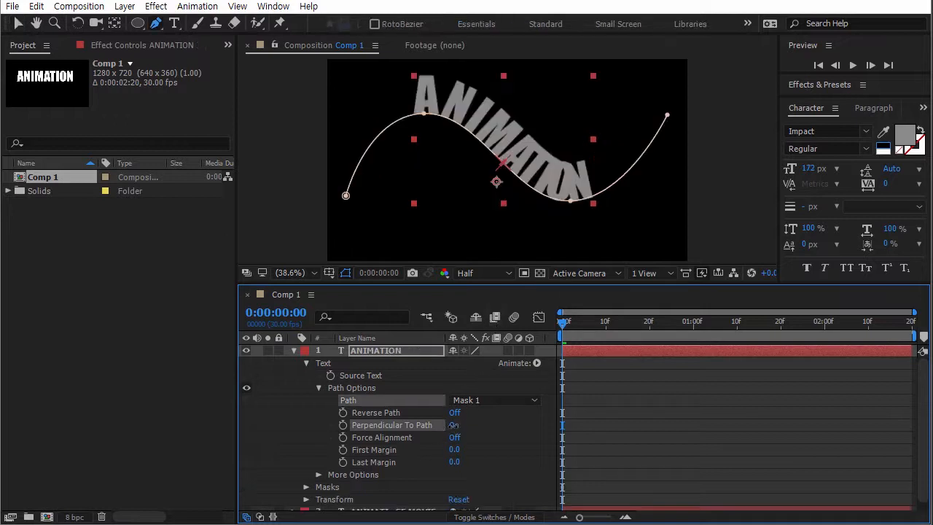
click(454, 425)
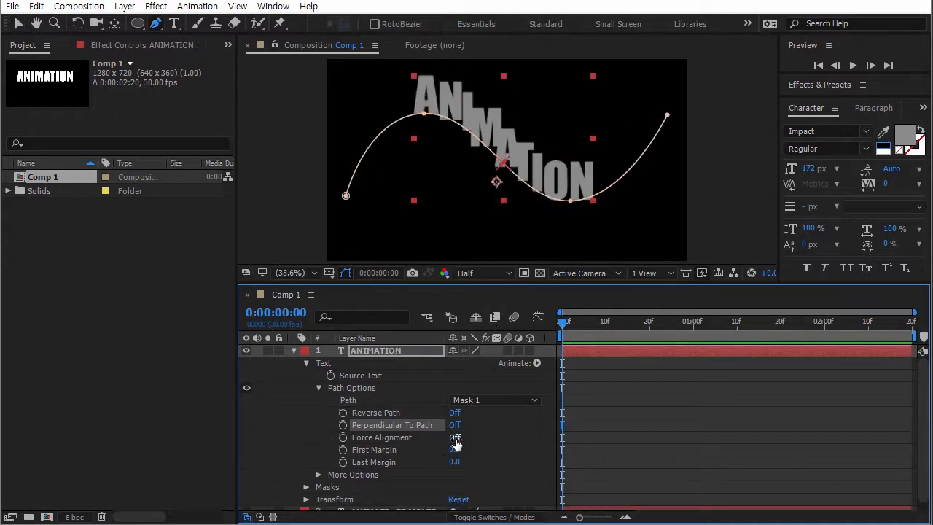
click(454, 437)
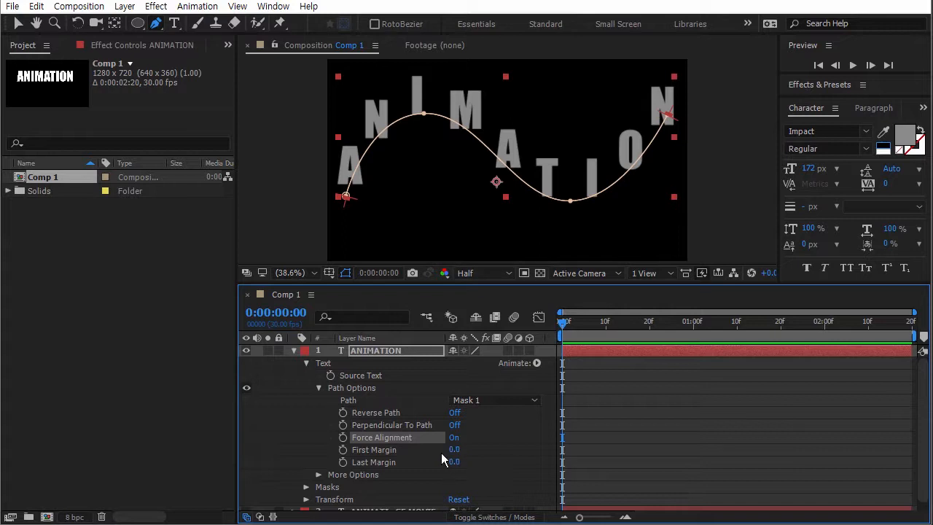
Step: Try First Margin at 790, reduce it again, and set Last Margin to 100
drag(455, 454, 541, 458)
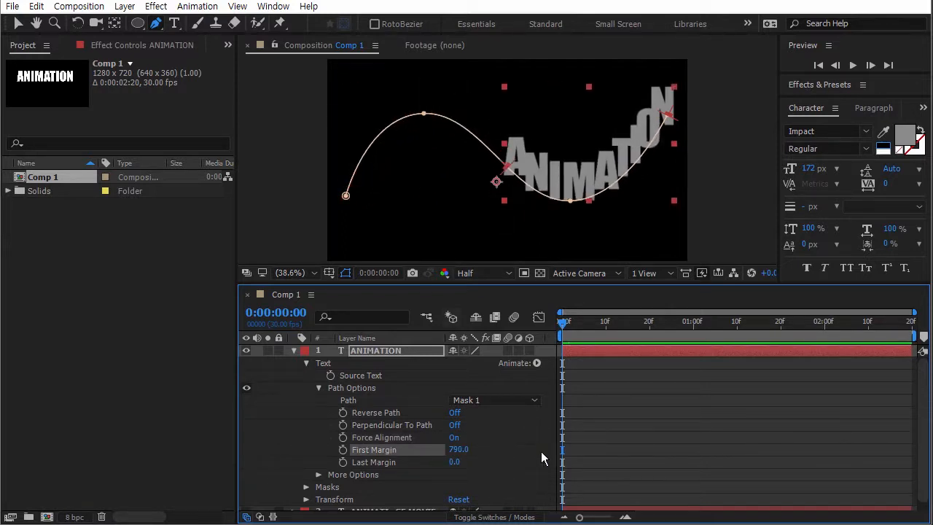
drag(459, 452, 80, 450)
drag(455, 465, 523, 461)
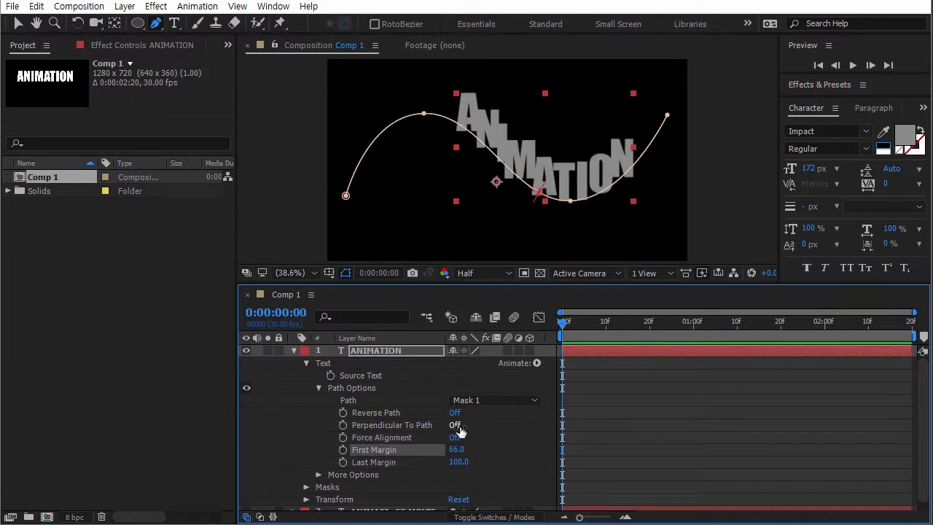
Step: Turn Perpendicular To Path on and lower First Margin past -81 until the text slides off the start of the path
click(456, 425)
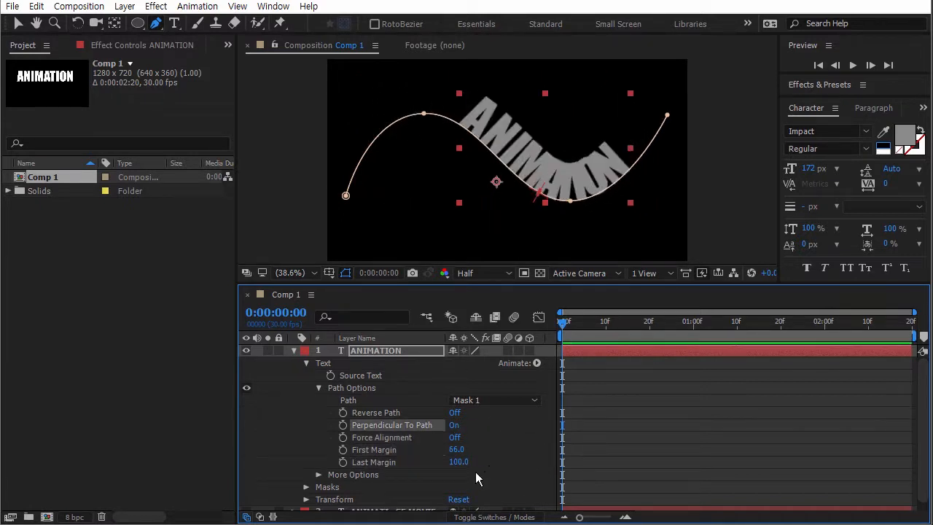
drag(458, 449, 423, 449)
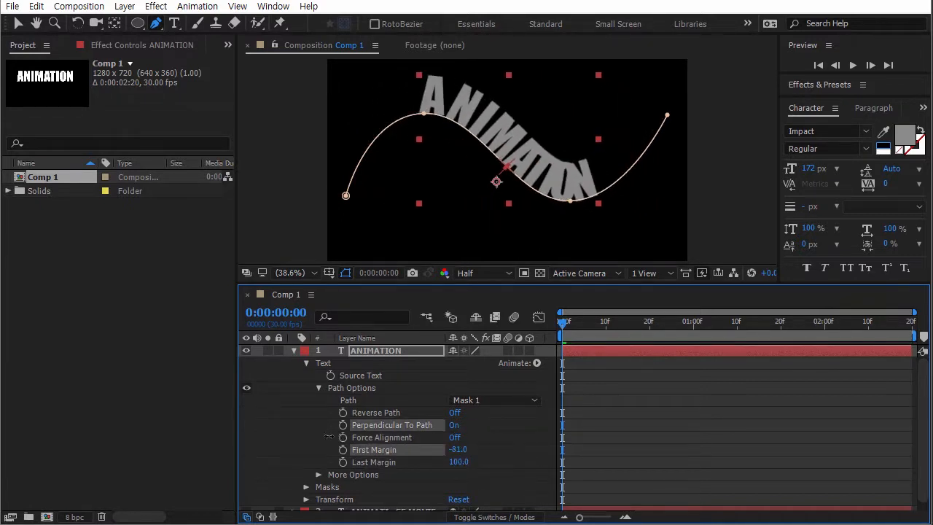
drag(328, 436, 266, 425)
Step: Collapse the Path Options and delete the ANIMATION text layer
click(319, 388)
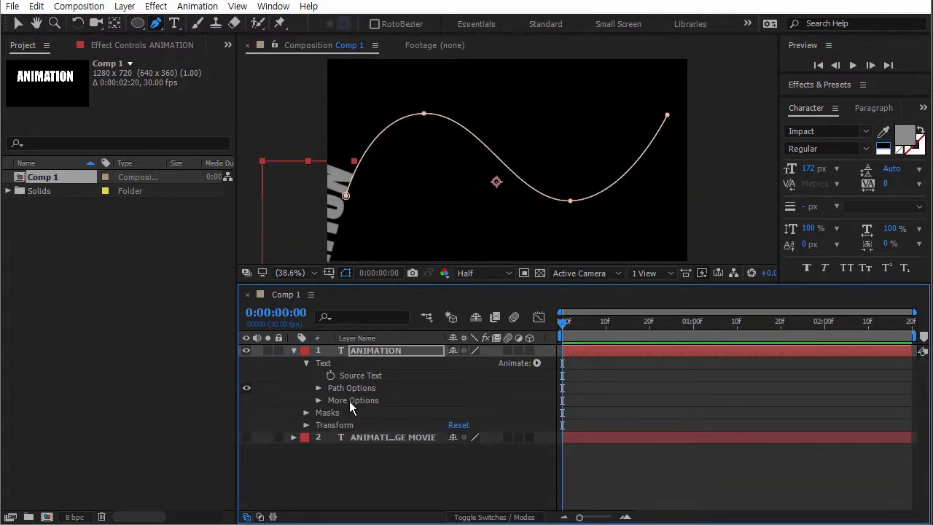
key(Delete)
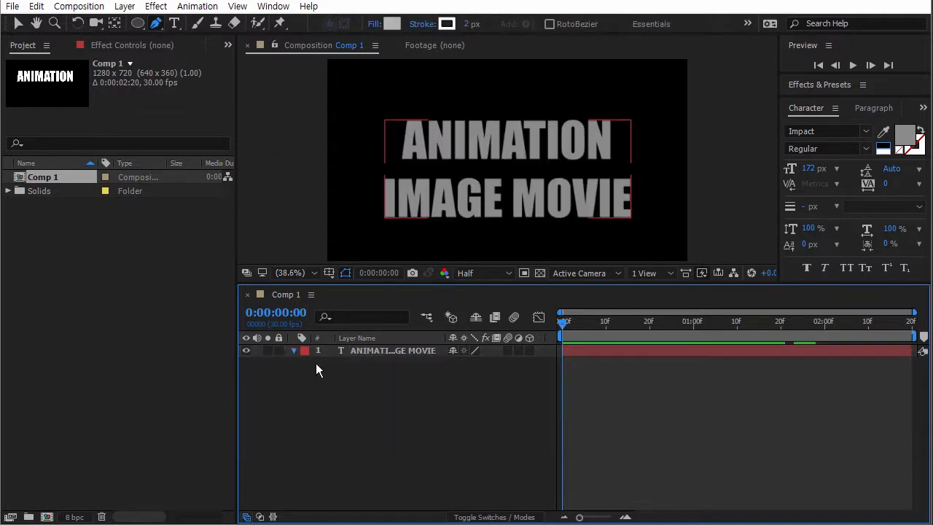
Step: Expand the remaining text layer down to the Advanced settings of Animator 1's Range Selector 1
click(294, 351)
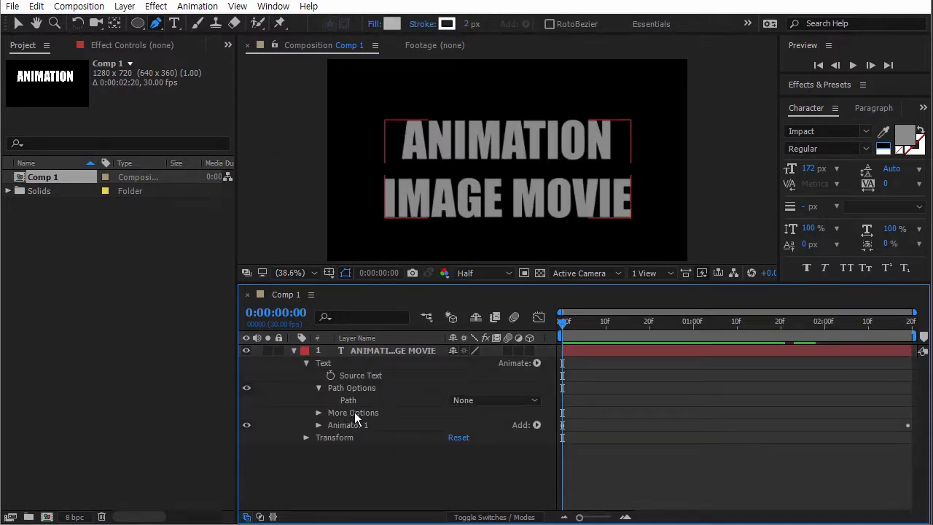
click(319, 425)
scroll(351, 441, down, 1)
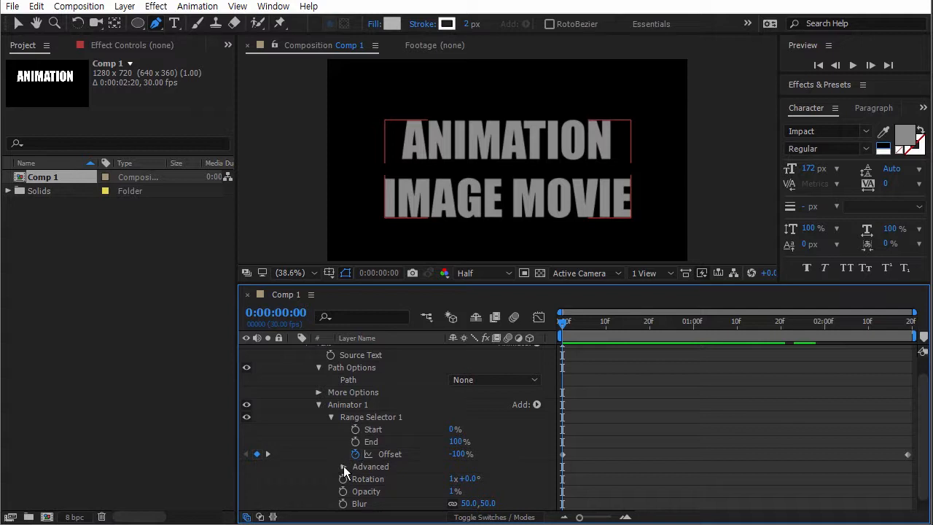
click(343, 467)
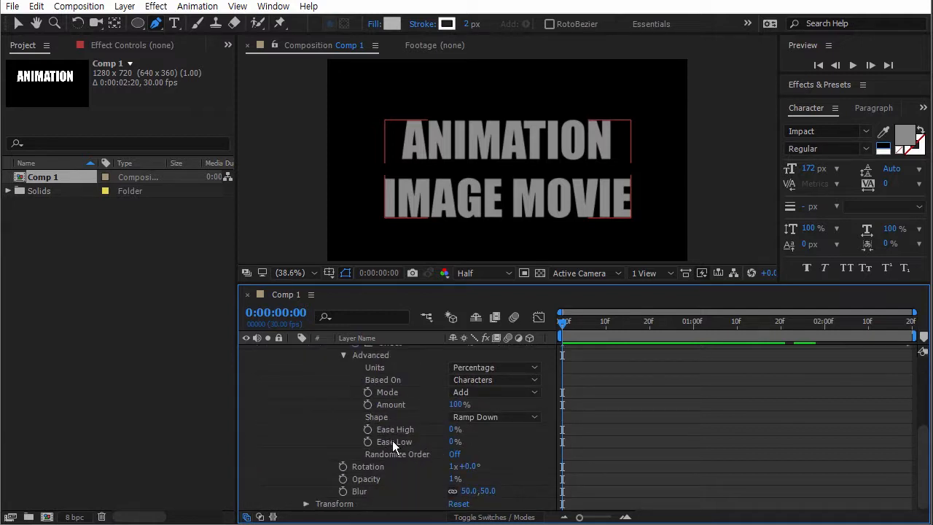
Step: Preview the text animation with Ease High at 100%, and set Ease High back to 0%
key(space)
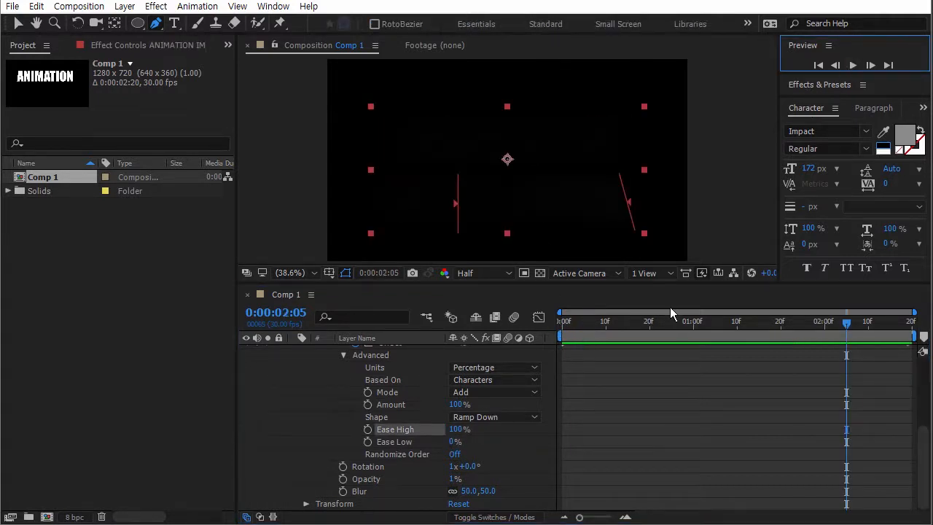
drag(457, 429, 408, 432)
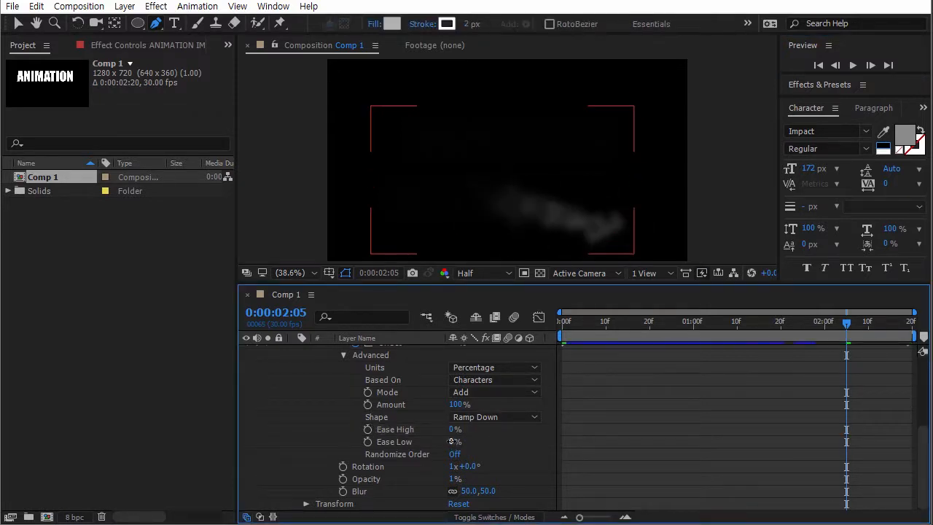
Step: Set Ease Low to 100% and preview the text animation
drag(451, 442, 554, 441)
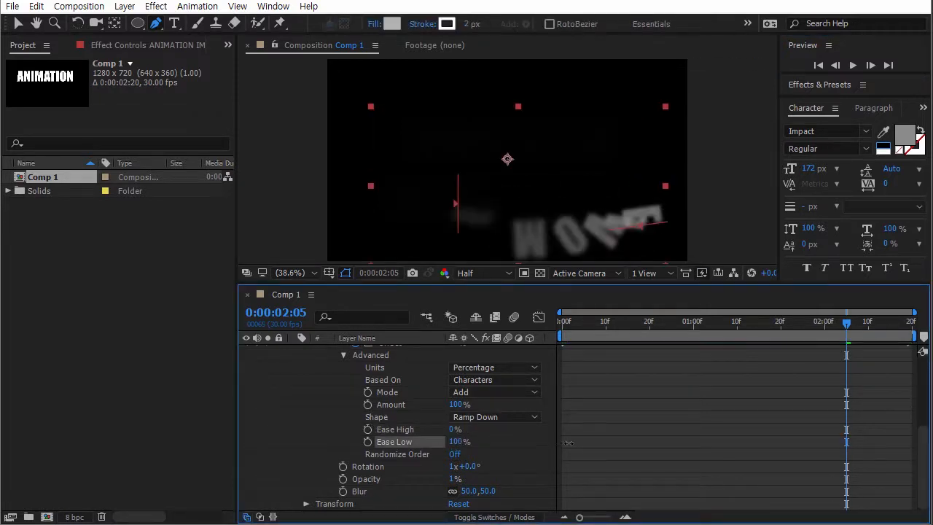
click(851, 64)
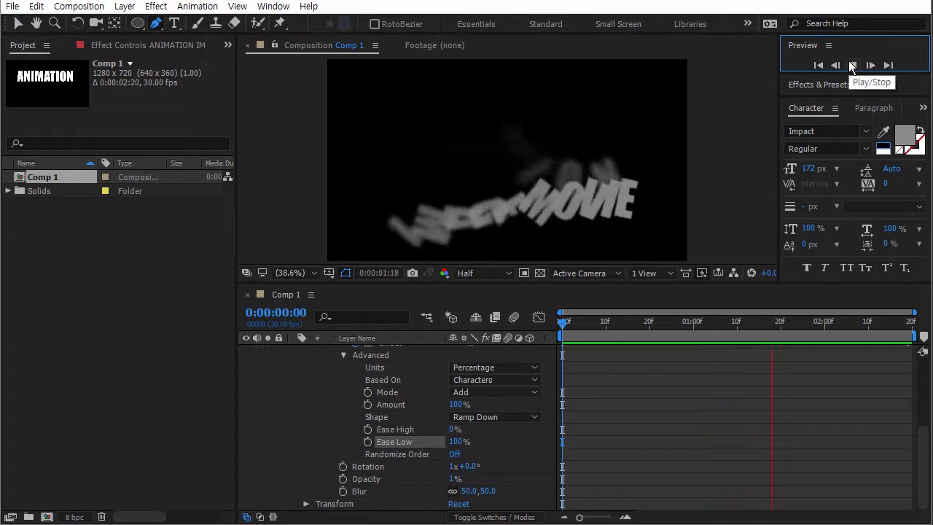
Step: Stop the preview and set Ease Low to 0%
click(851, 65)
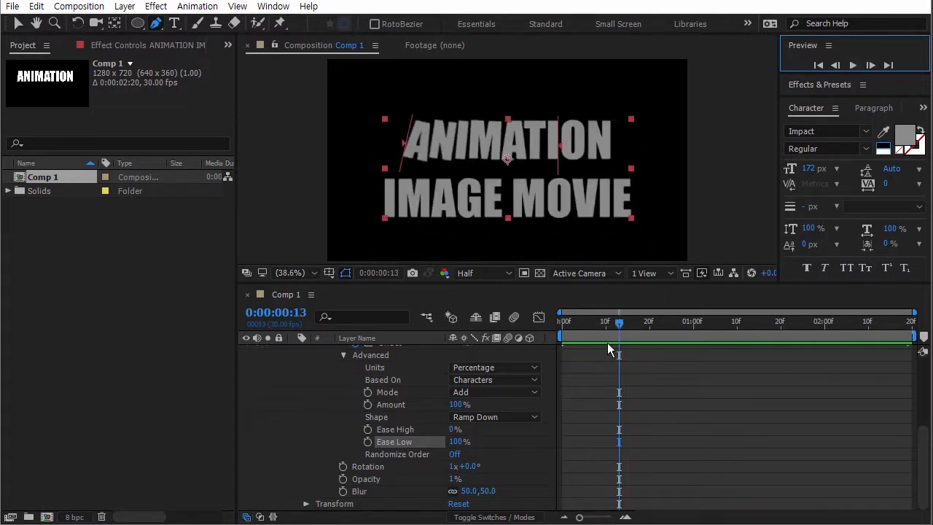
click(458, 442)
text(0)
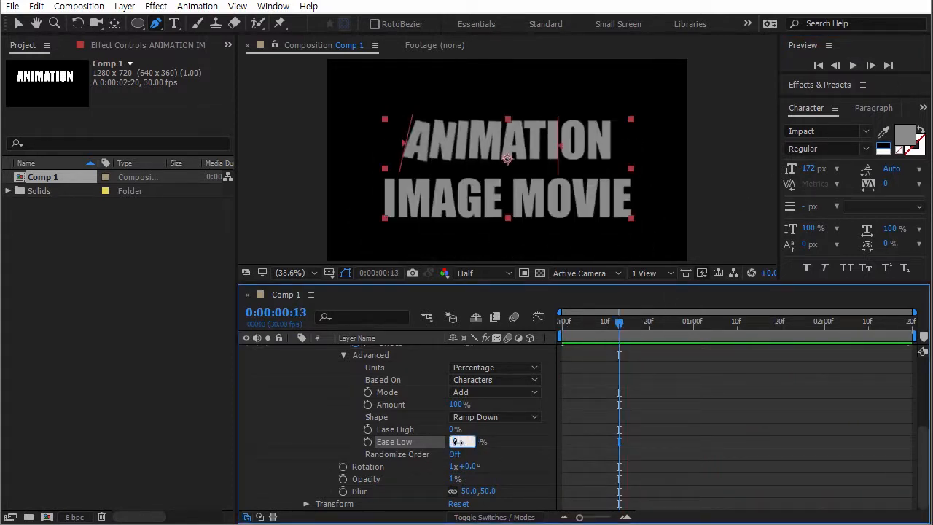
key(Return)
Step: Set Ease High to -61% and Ease Low to 57%, and preview the text animation from the start
drag(457, 429, 411, 429)
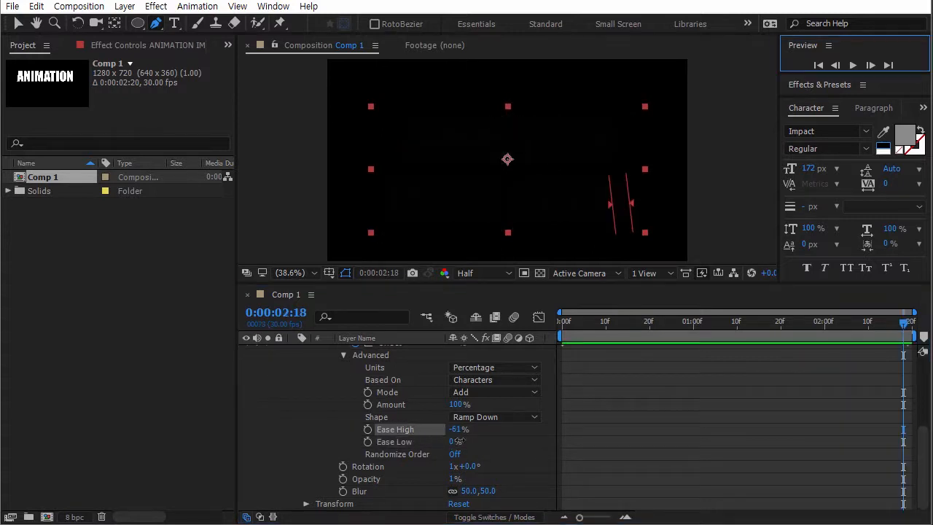
drag(454, 442, 494, 440)
key(Home)
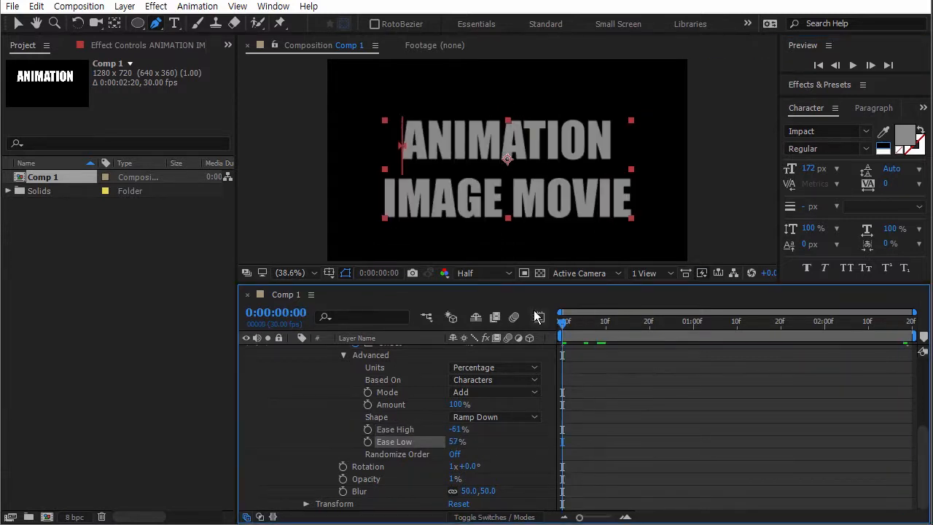
click(852, 65)
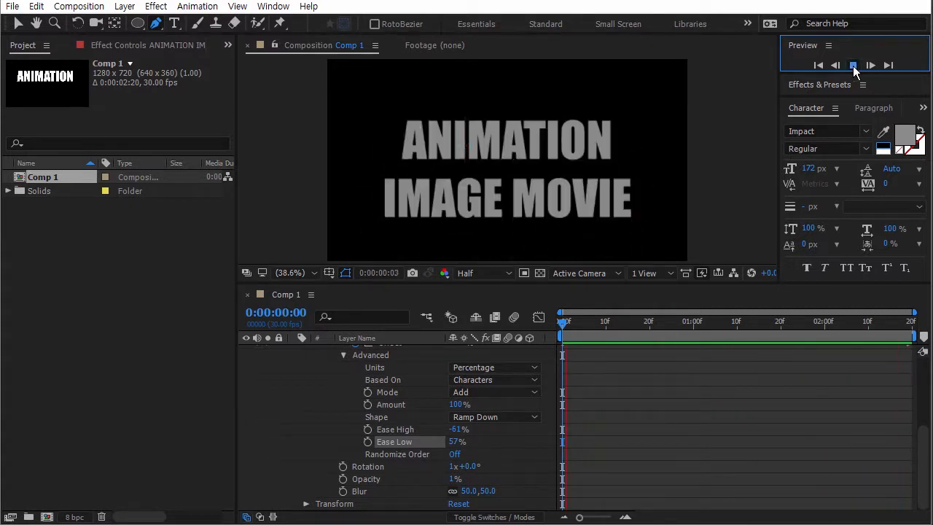
click(853, 66)
Step: Try Ease High at 62% and Ease Low at -15%, and play the text animation
drag(456, 430, 524, 434)
drag(453, 441, 400, 442)
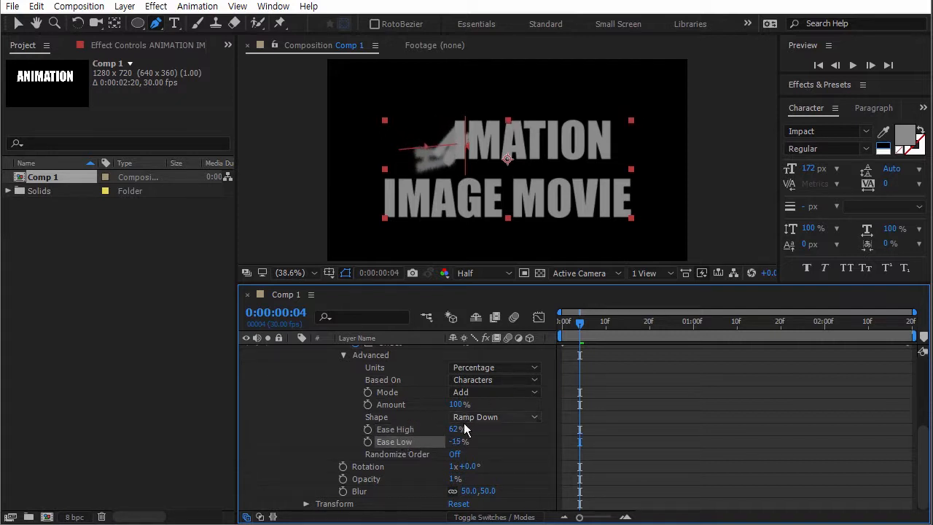
key(space)
Step: Reset both Ease High and Ease Low to 0%
click(455, 430)
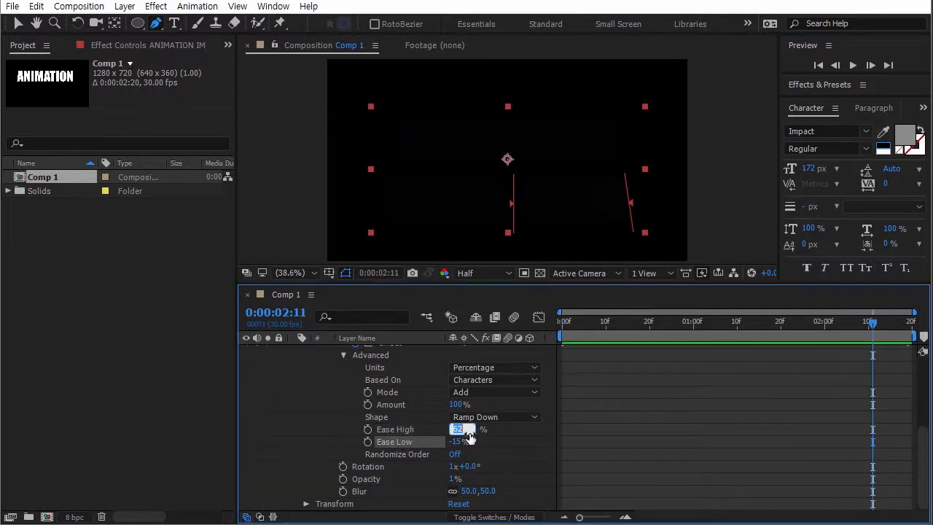
text(0)
click(457, 441)
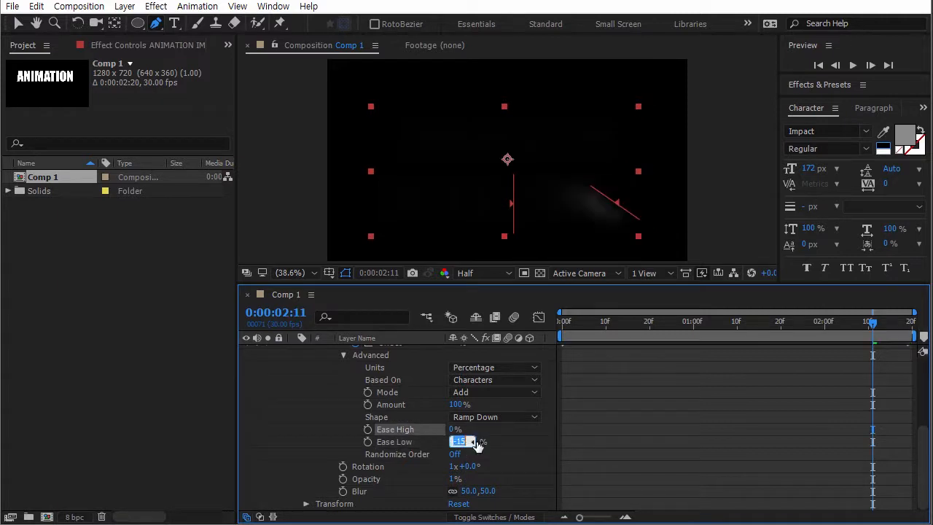
text(0)
click(492, 438)
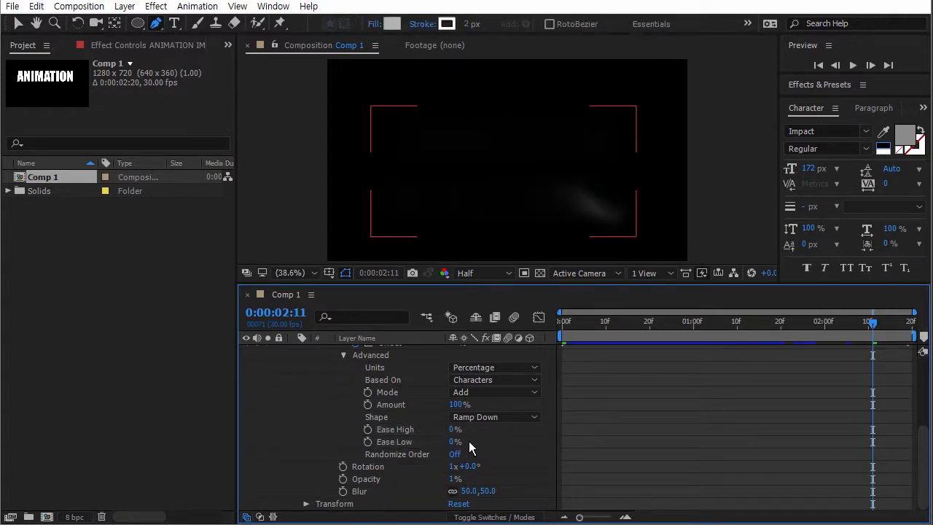
Step: Turn Randomize Order on for Range Selector 1 and preview the text animation from the start
drag(611, 323, 592, 324)
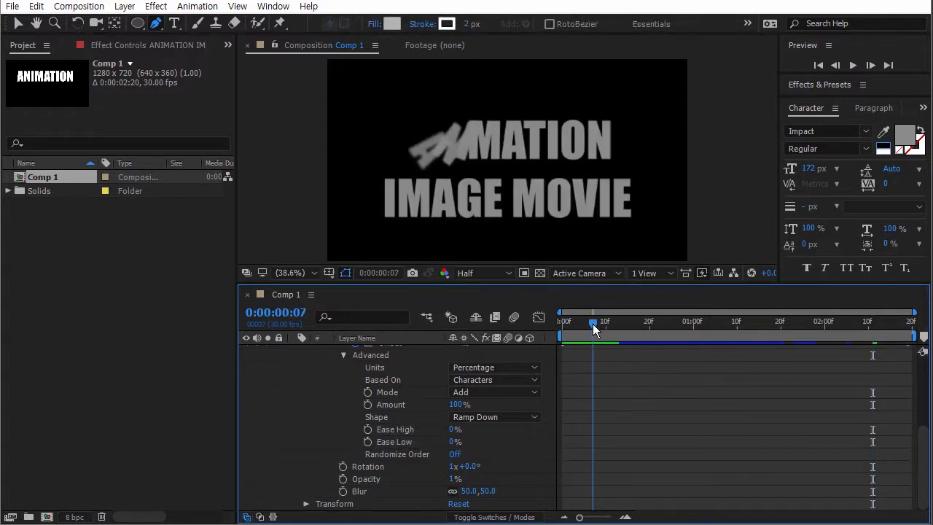
click(454, 454)
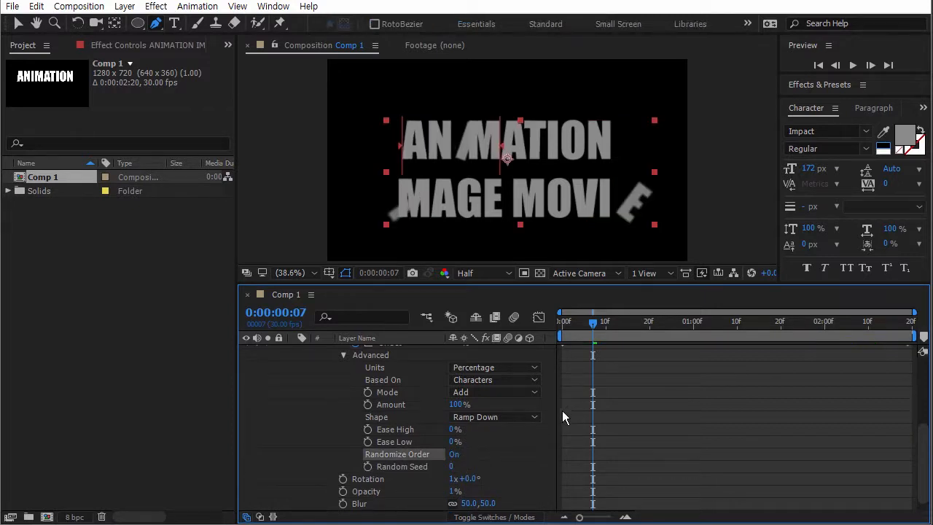
drag(596, 330, 563, 321)
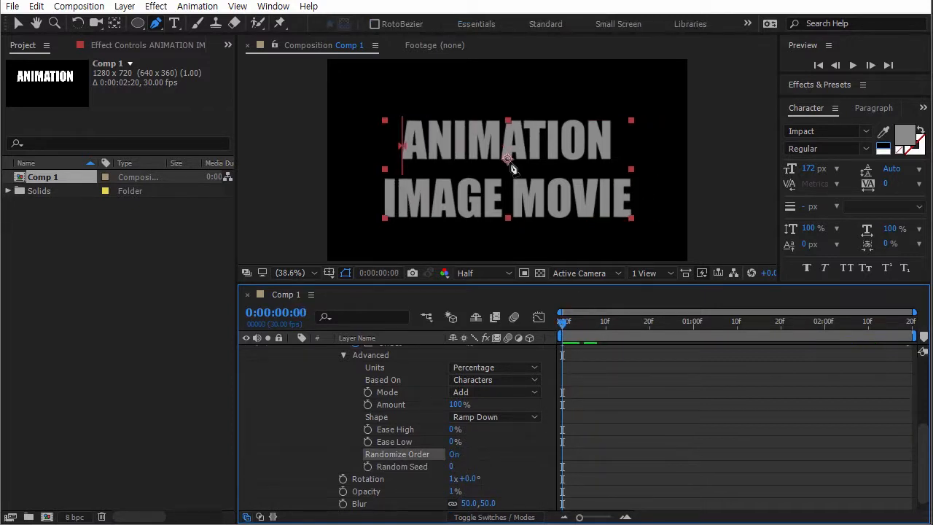
click(852, 65)
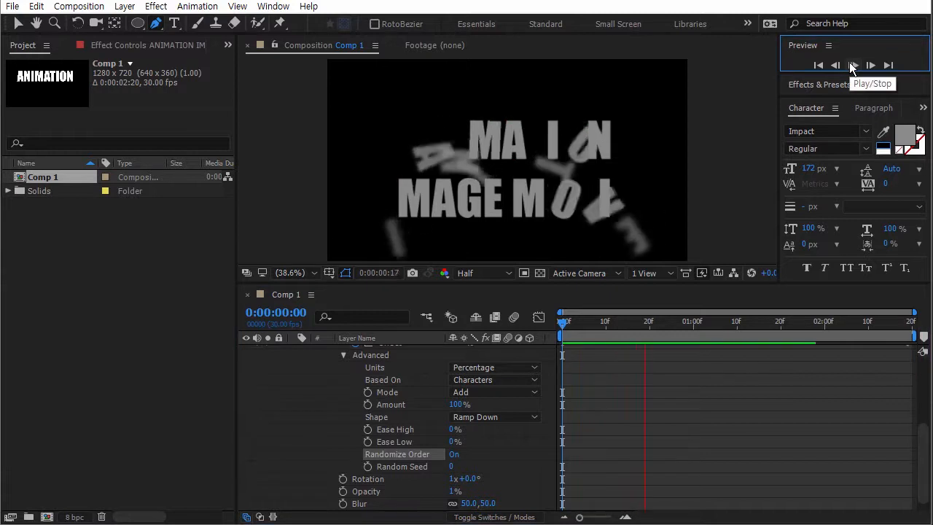
click(851, 65)
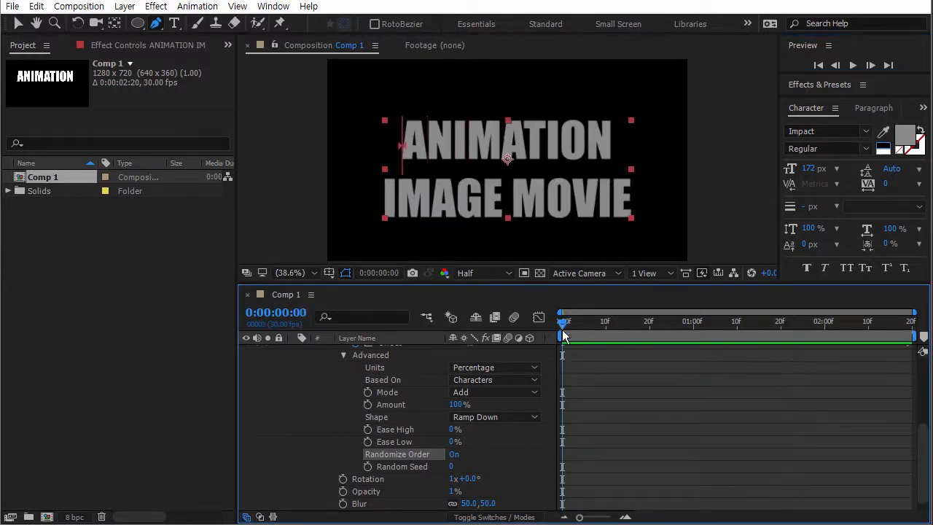
Step: Try a Random Seed of 7 at frame 16 and scrub through the animation
click(611, 322)
drag(612, 322, 632, 323)
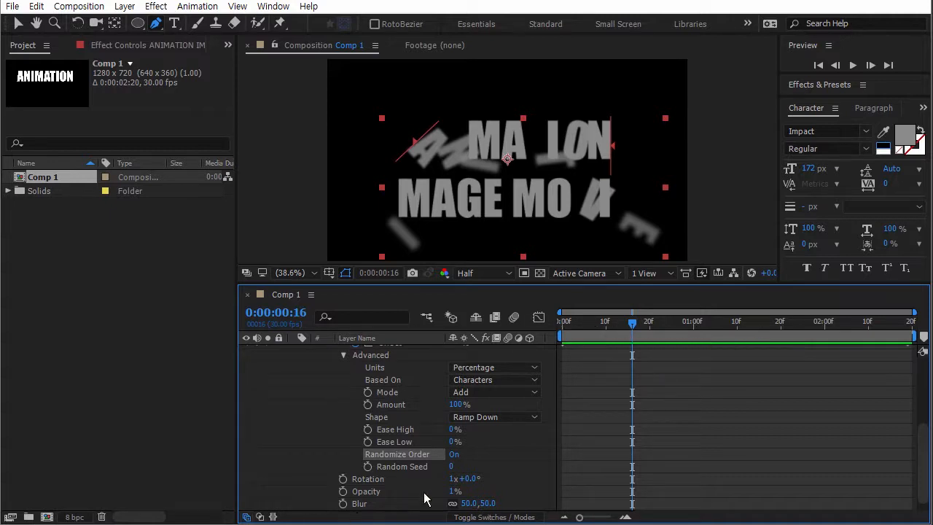
drag(453, 467, 460, 467)
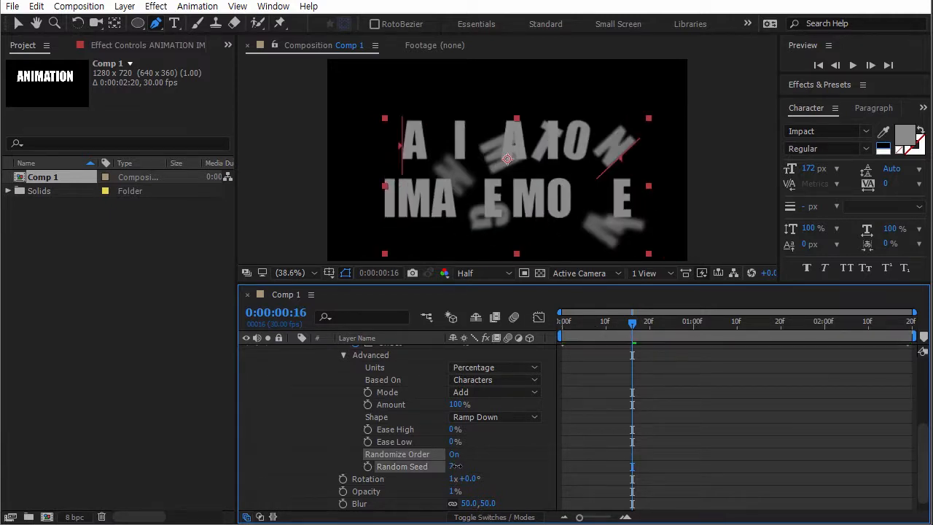
drag(603, 326, 636, 331)
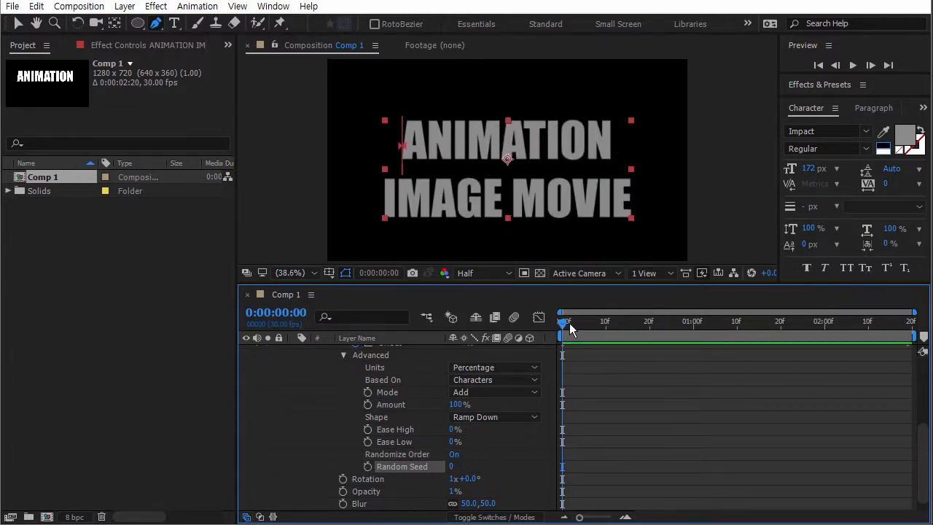
Step: Set Random Seed to 6 at the start of the composition and scrub the timeline
mouse_move(569, 323)
mouse_down()
mouse_move(609, 326)
mouse_move(559, 324)
mouse_up()
drag(451, 466, 459, 467)
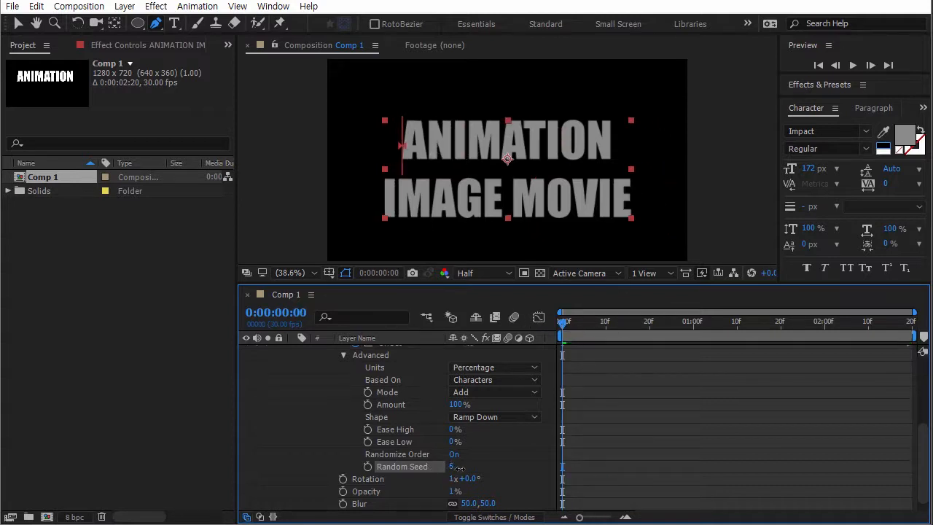
drag(562, 321, 490, 314)
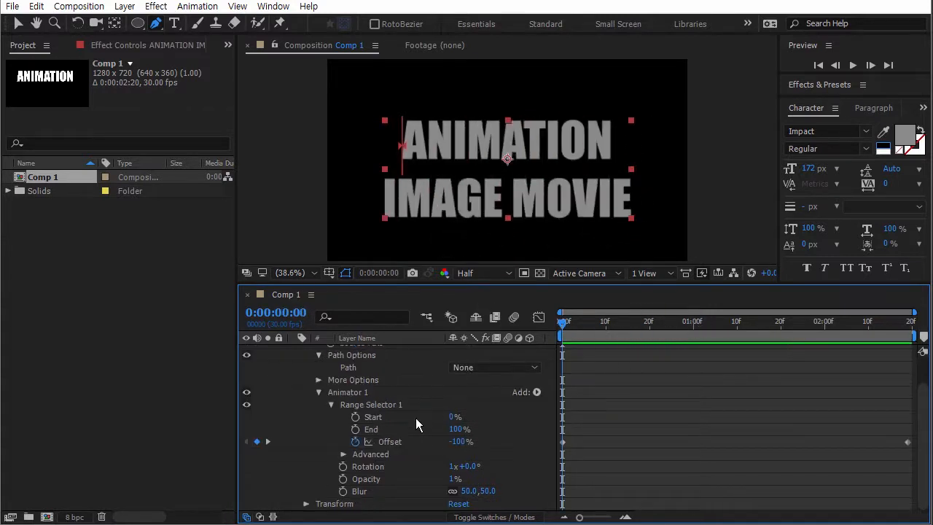
Step: Collapse the Advanced settings, select the first and last Offset keyframes in turn, and collapse Range Selector 1
click(342, 454)
scroll(429, 399, down, 2)
click(344, 393)
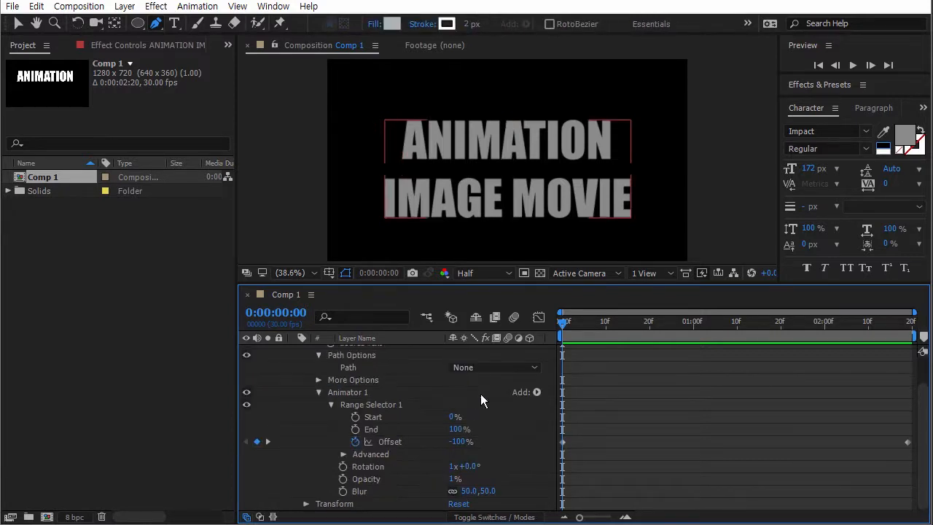
click(562, 441)
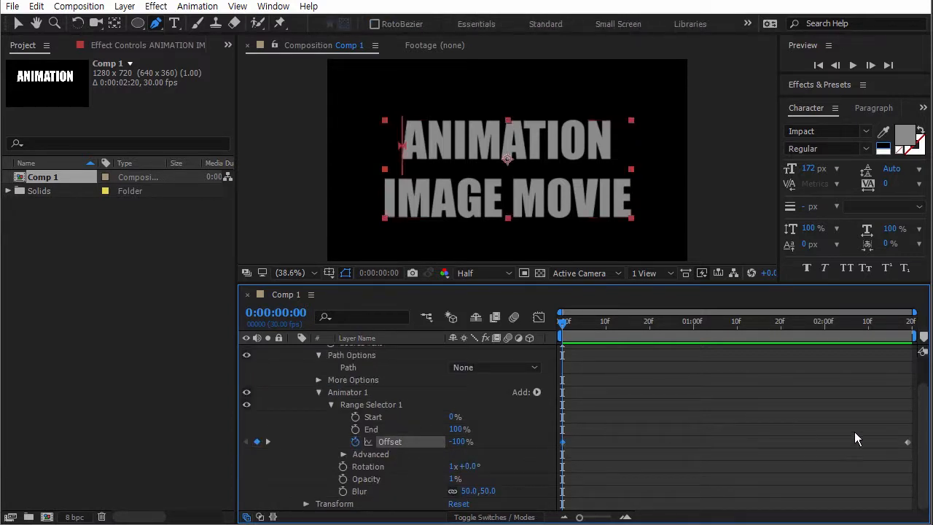
click(907, 441)
click(329, 404)
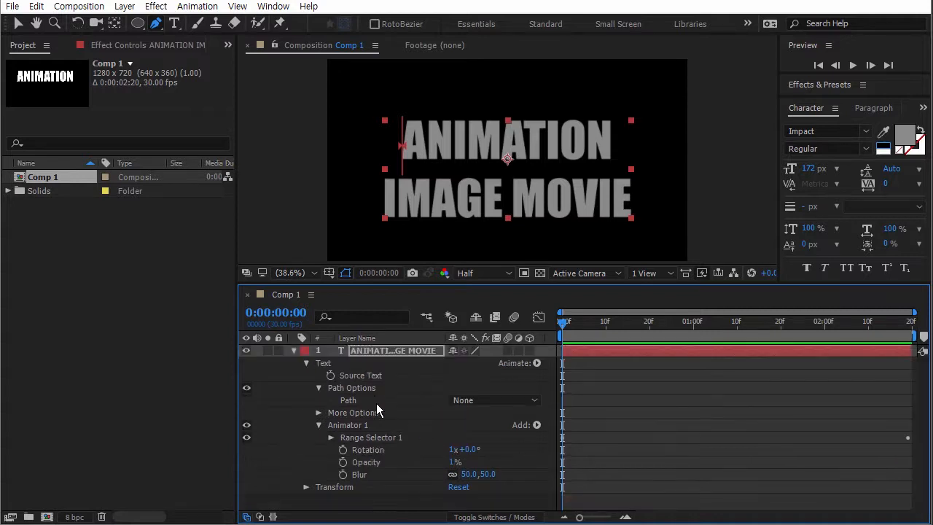
Step: Go through Animator 1's Rotation, Opacity and Blur properties, selecting each in turn
click(368, 451)
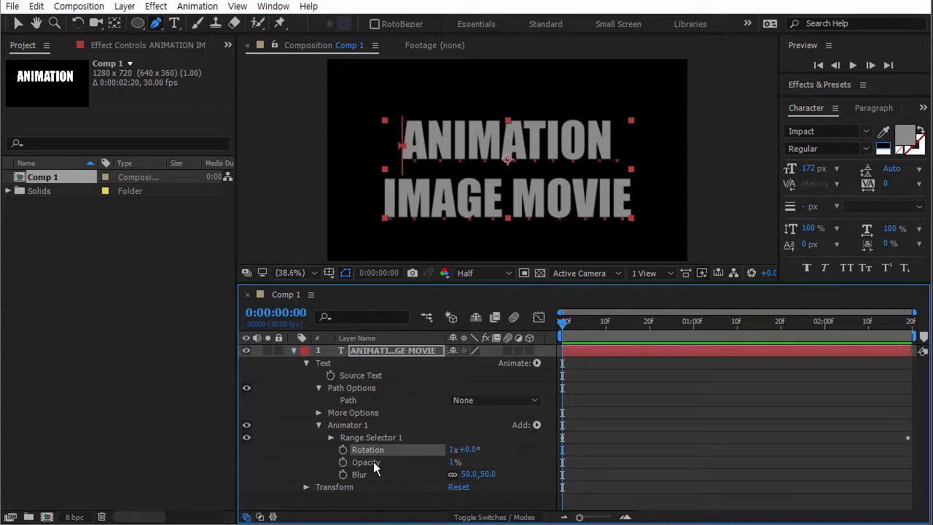
click(372, 461)
click(364, 473)
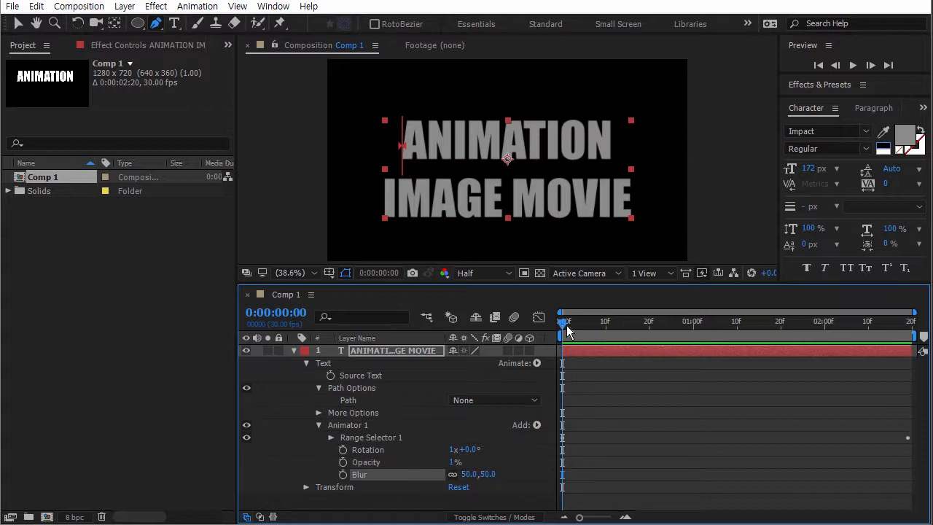
Step: Set Animator 1's Opacity to 0% at frame 22 and scrub through the animation
drag(566, 325, 658, 325)
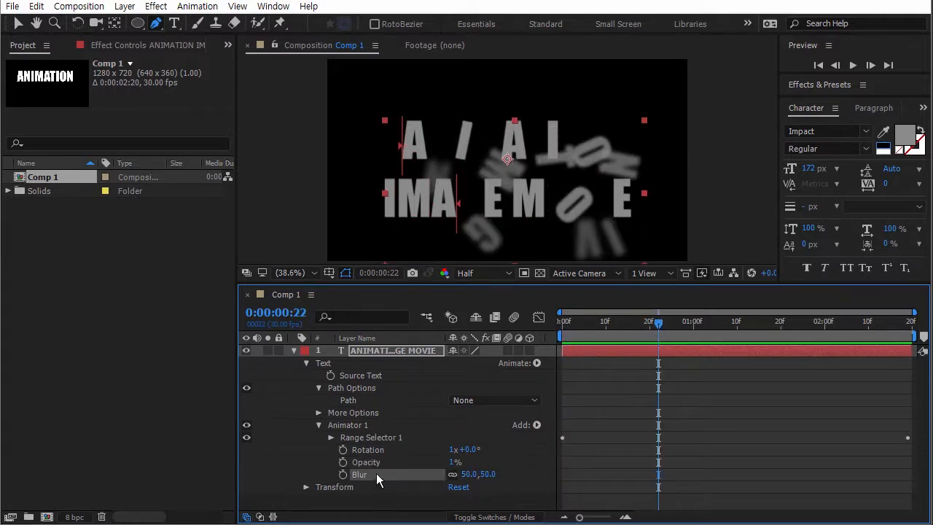
drag(454, 462, 685, 481)
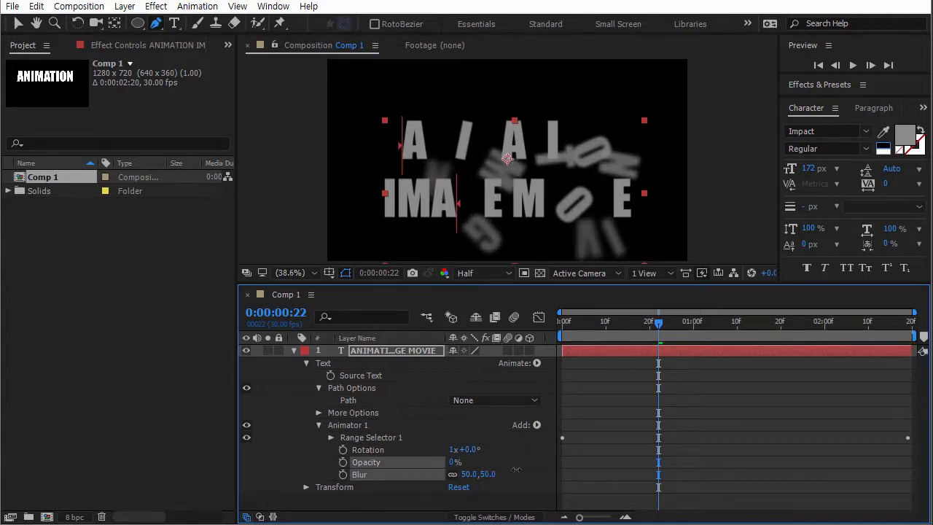
drag(562, 322, 780, 335)
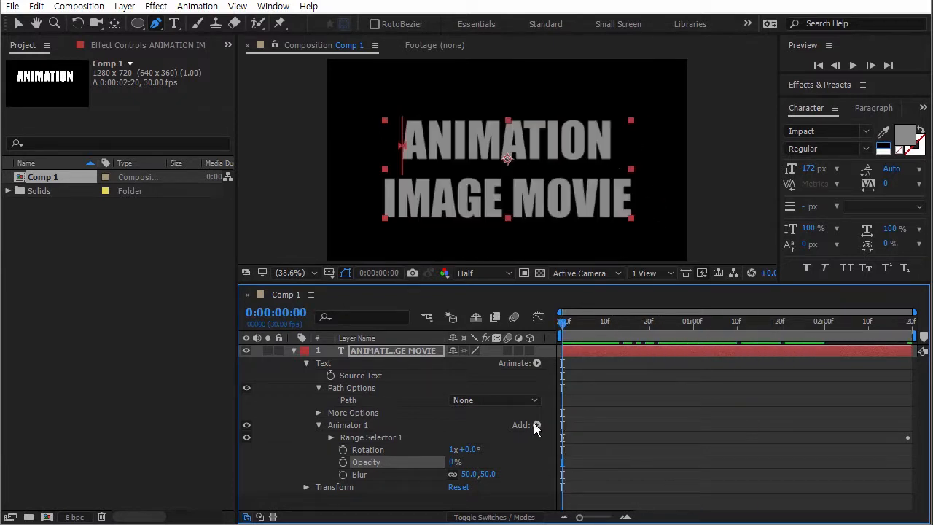
Step: Examine which properties can be added to Animator 1 and which ones the text layer's Animate list offers
click(534, 424)
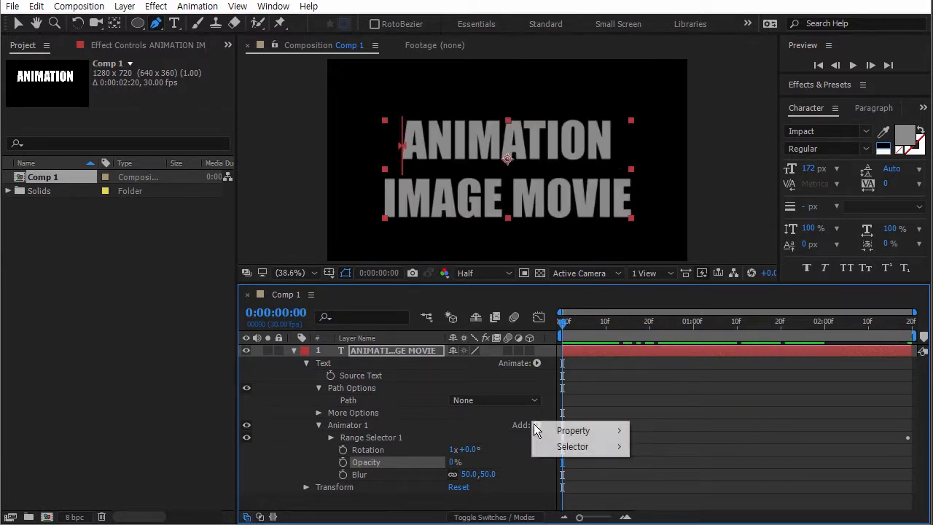
mouse_move(611, 431)
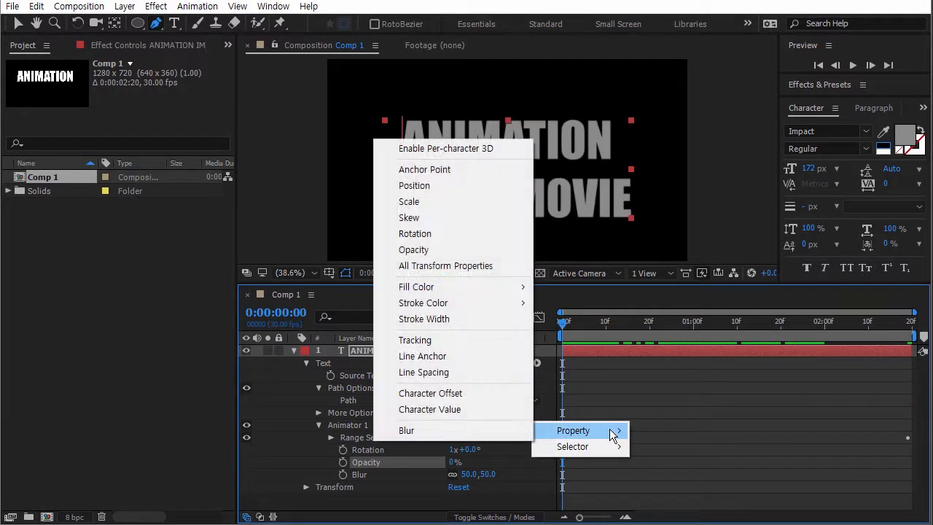
click(535, 451)
click(537, 362)
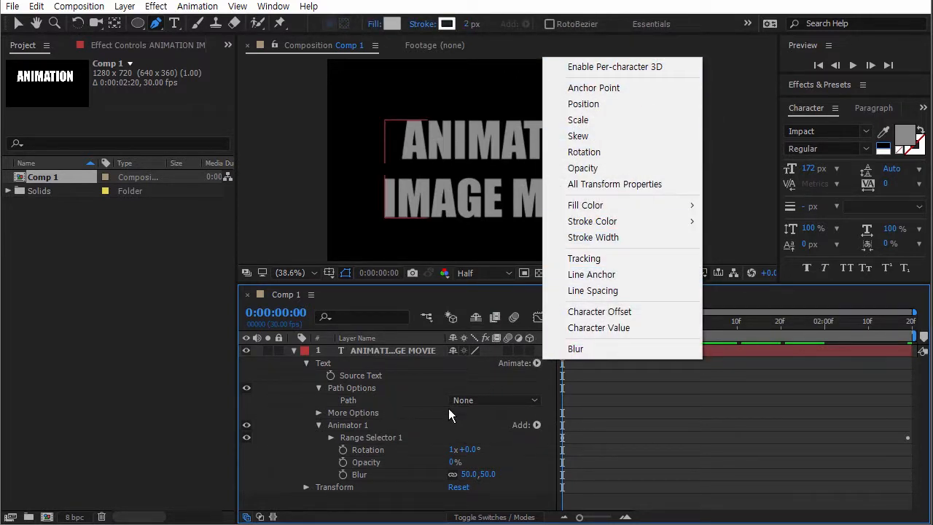
click(535, 362)
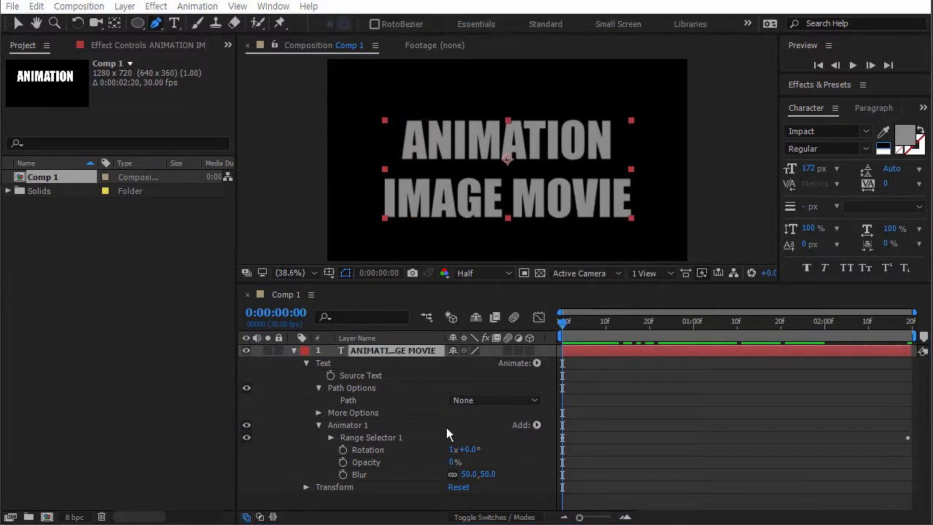
Step: Add a second animator with the Scale property to the text layer, and fold its Text group to show both animators
click(535, 362)
click(605, 120)
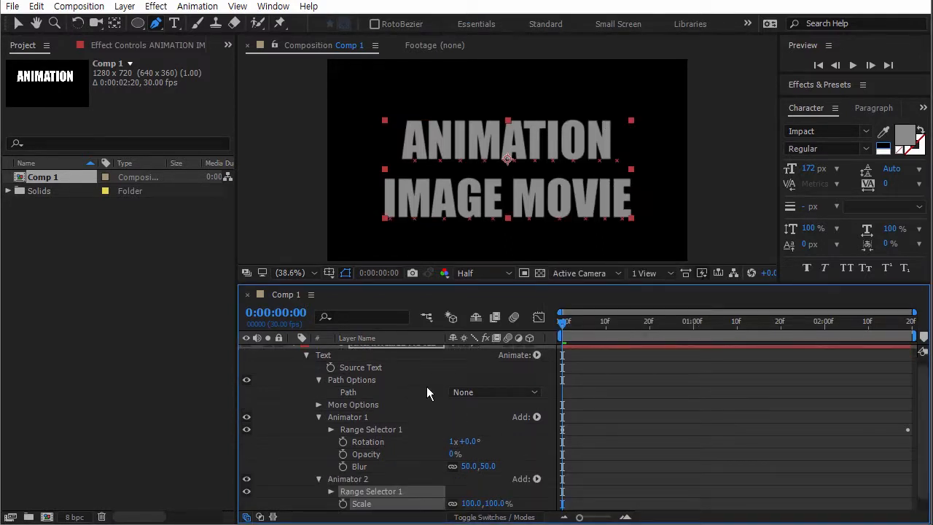
click(306, 357)
click(306, 362)
click(306, 363)
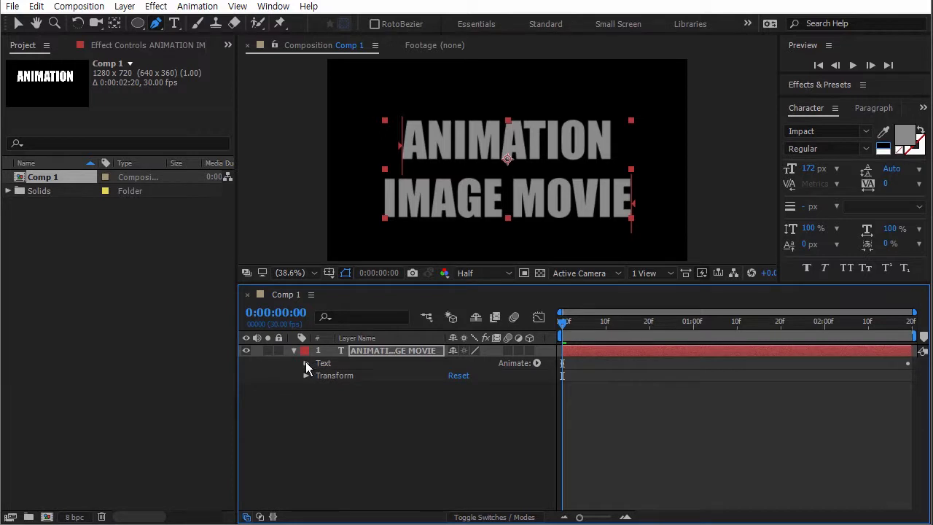
click(306, 362)
Step: Review the text layer's Source Text, Path Options and More Options entries, and expand Animator 1
click(366, 376)
click(358, 388)
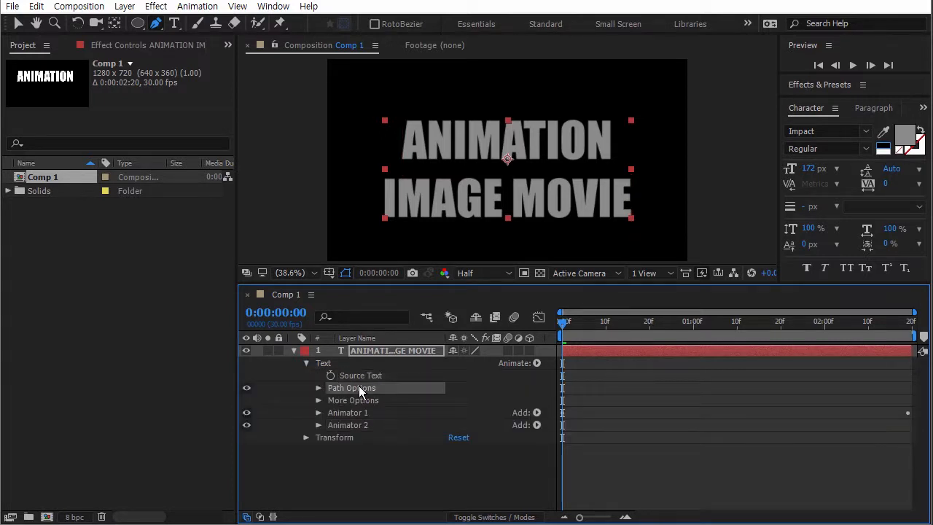
click(362, 400)
click(366, 388)
click(365, 376)
click(360, 387)
click(354, 400)
click(325, 412)
click(319, 412)
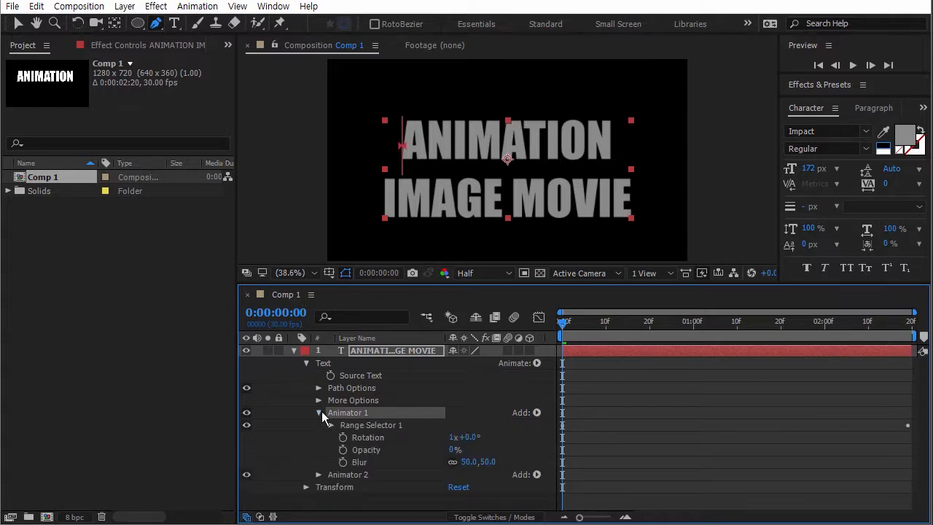
Step: Review Animator 1's Rotation, Opacity and Blur properties and its Range Selector's Offset keyframes, and fold the animator
click(369, 437)
click(370, 446)
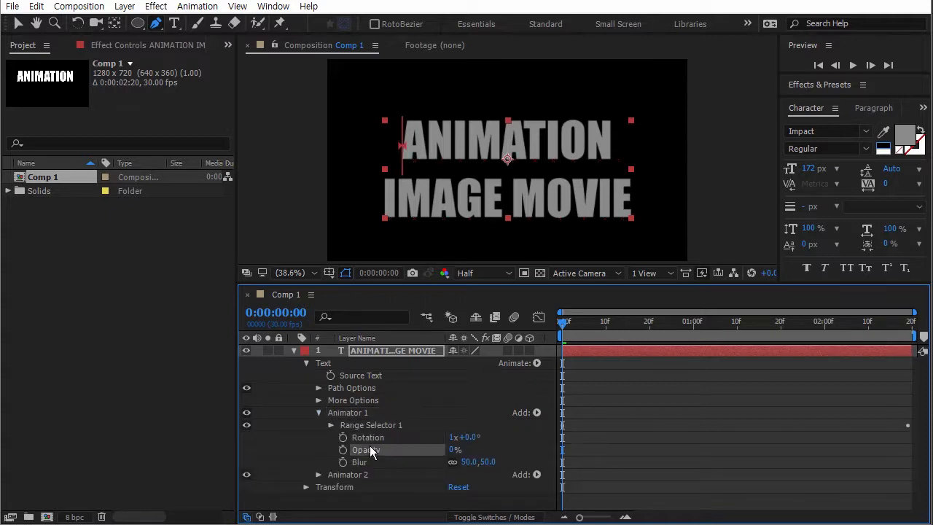
click(363, 458)
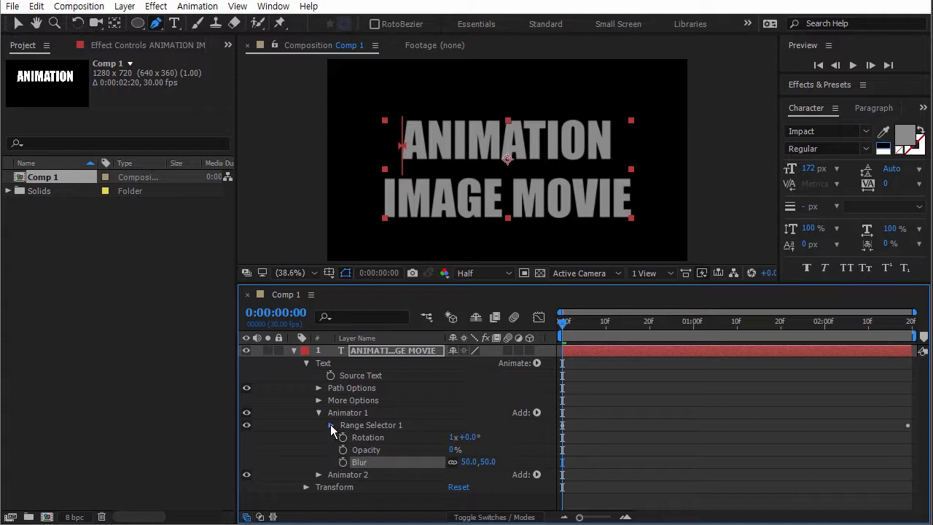
click(330, 424)
click(393, 462)
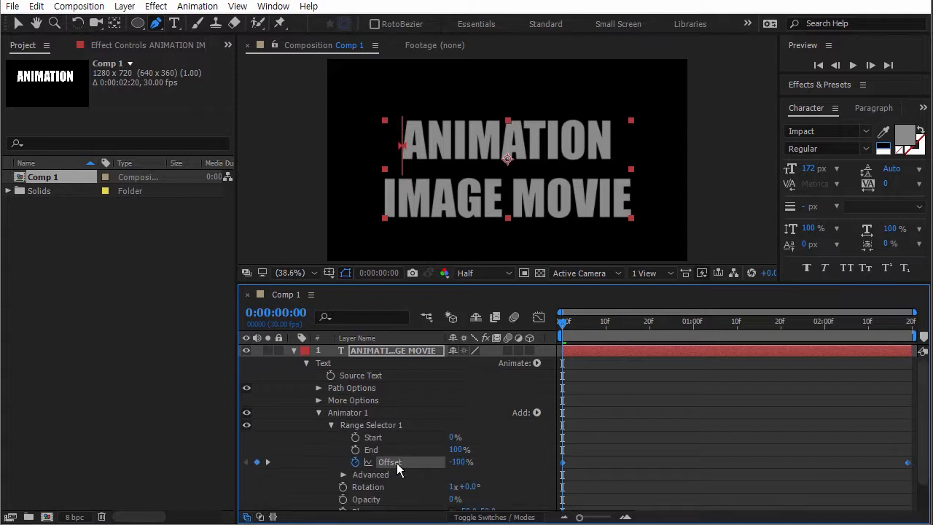
click(330, 424)
click(318, 412)
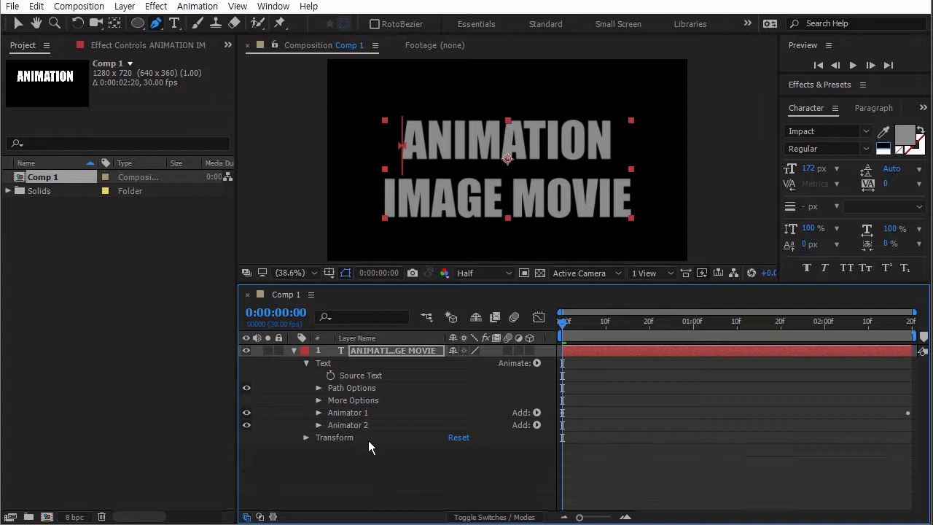
Step: Set Animator 2's Scale to 122% and scrub through the timeline to check the letters
click(319, 425)
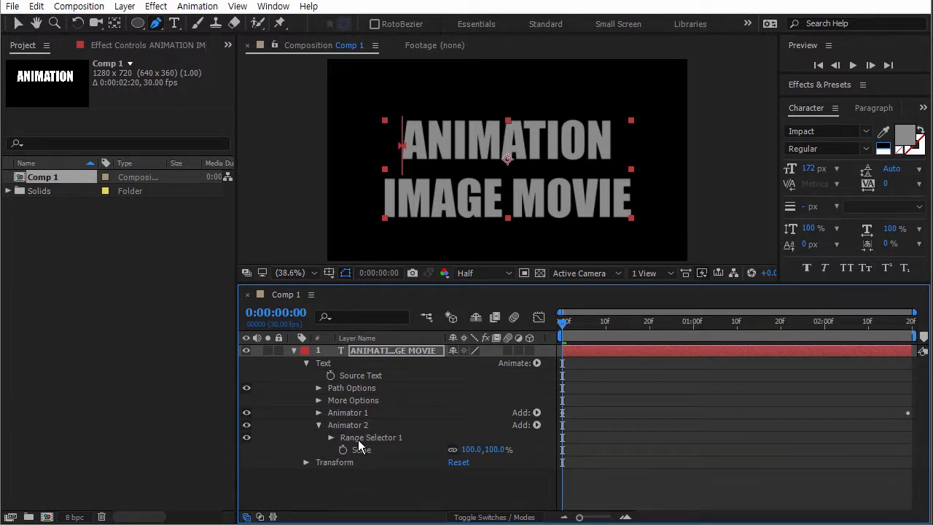
drag(471, 449, 500, 448)
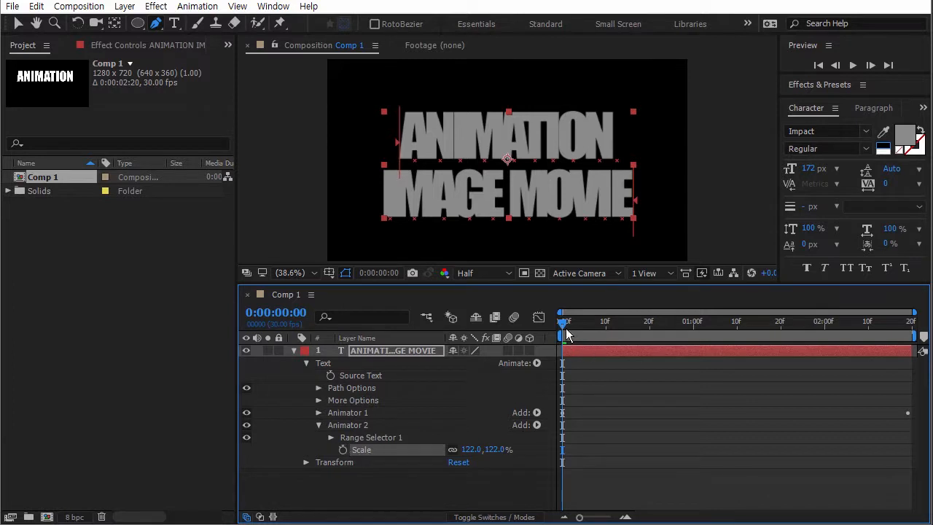
drag(566, 332, 876, 326)
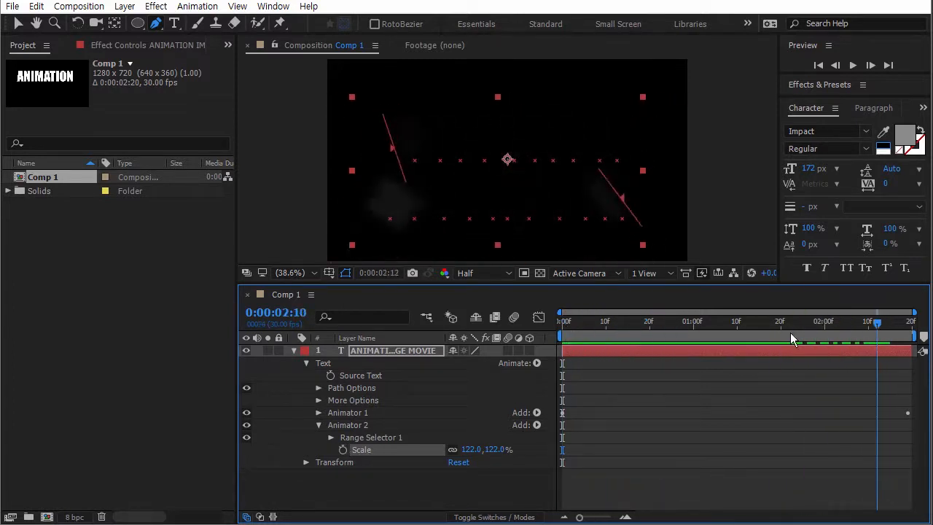
drag(790, 333, 562, 332)
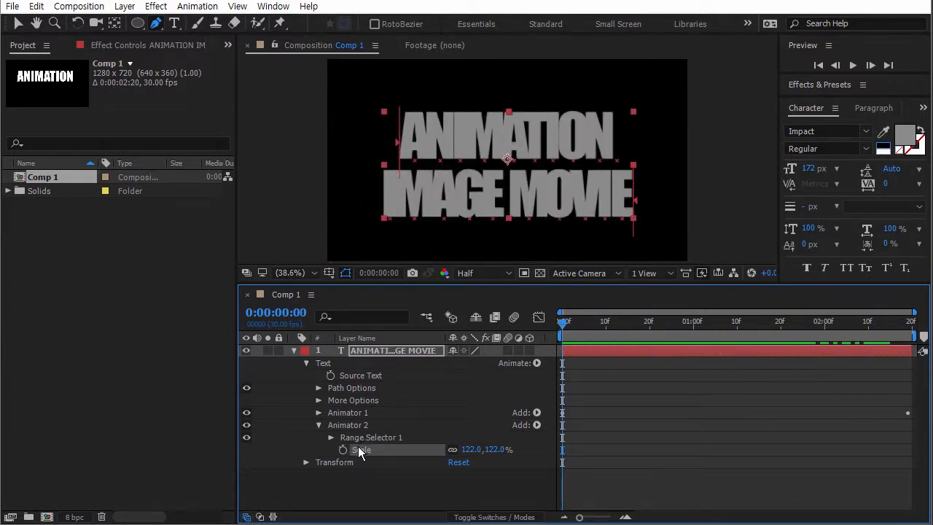
Step: Keyframe the Offset of Animator 2's Range Selector, starting at -100% near frame 21 and ending near 1:18
click(332, 437)
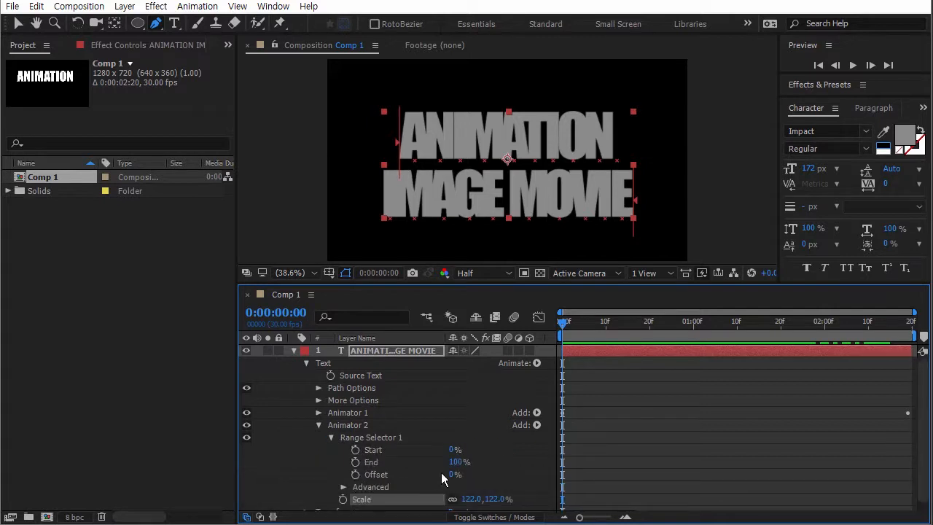
click(452, 475)
text(-100)
click(356, 474)
drag(563, 324, 772, 323)
click(465, 474)
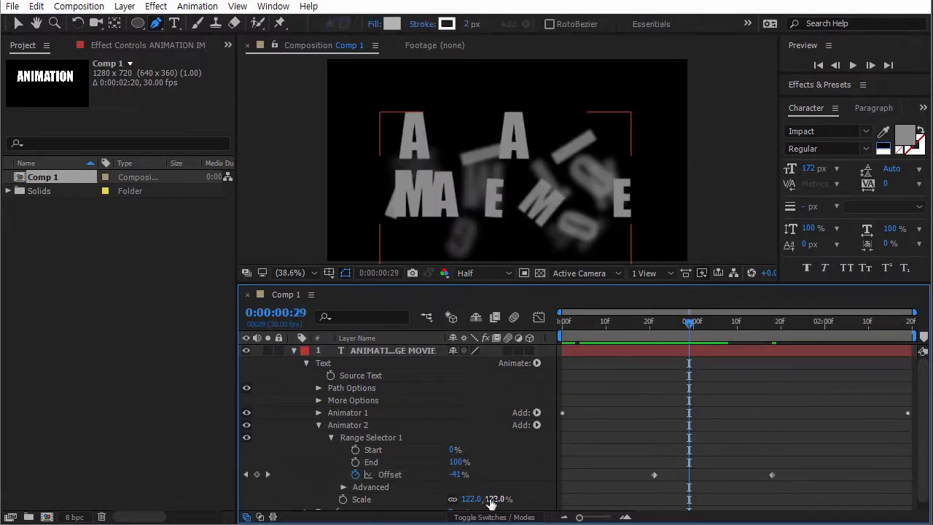
Step: Set Animator 2's Scale to 189% and scrub back to frame 26 to check the enlarging letters
click(360, 499)
click(614, 435)
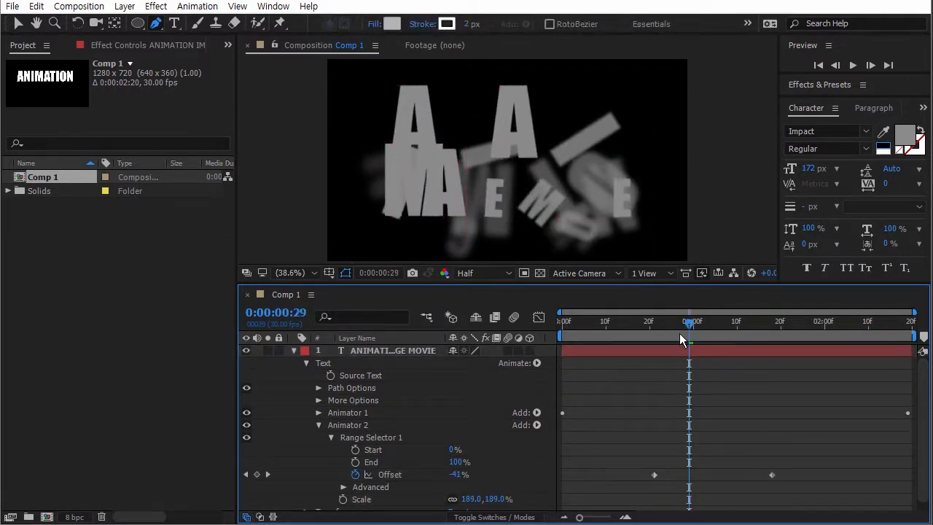
mouse_move(679, 333)
mouse_down()
mouse_move(543, 321)
mouse_move(764, 328)
mouse_move(656, 320)
mouse_move(724, 321)
mouse_move(675, 321)
mouse_up()
Step: Fold and delete Animator 2 from the text layer
click(341, 437)
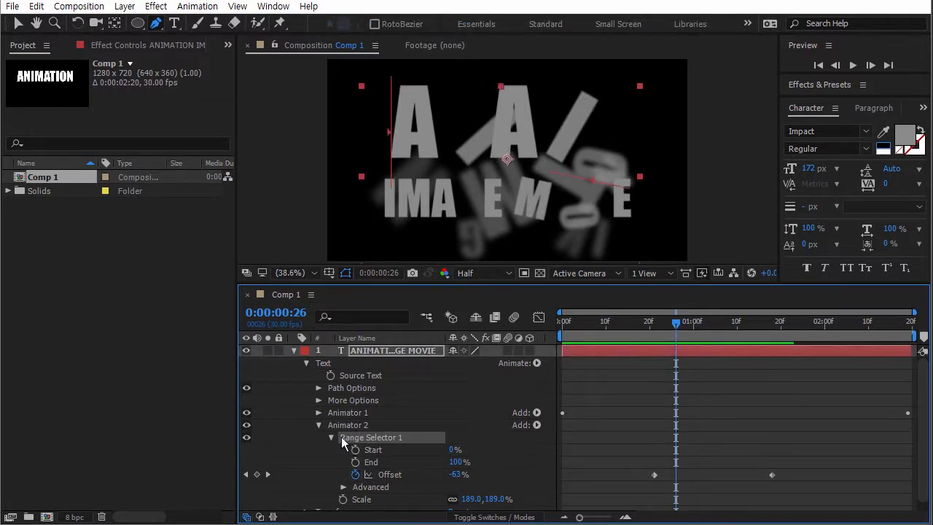
click(318, 425)
click(423, 478)
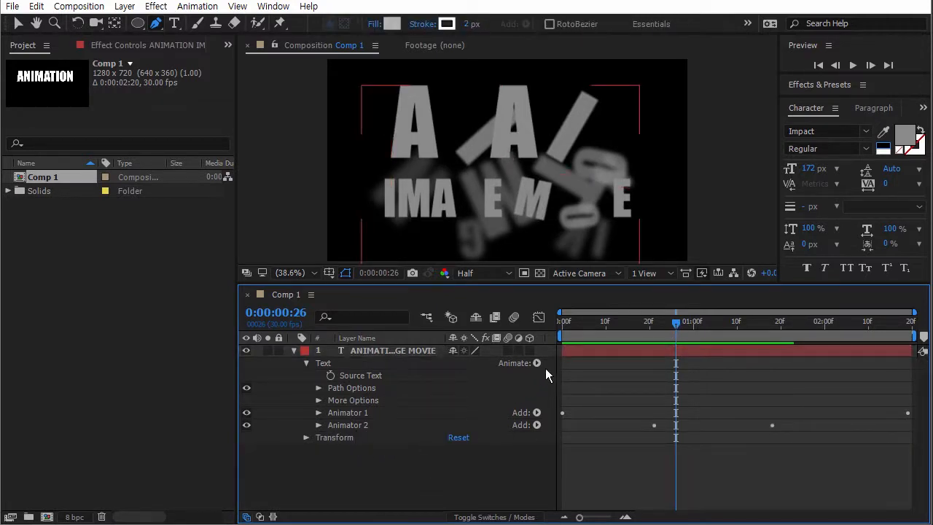
click(347, 422)
key(Delete)
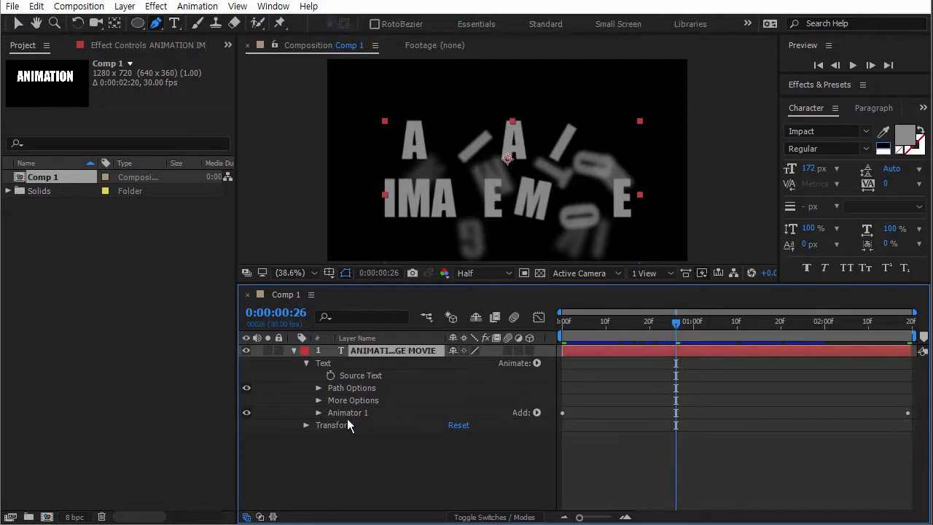
Step: Add the Skew property to the selected Animator 1, and delete the added Skew and Skew Axis
click(319, 412)
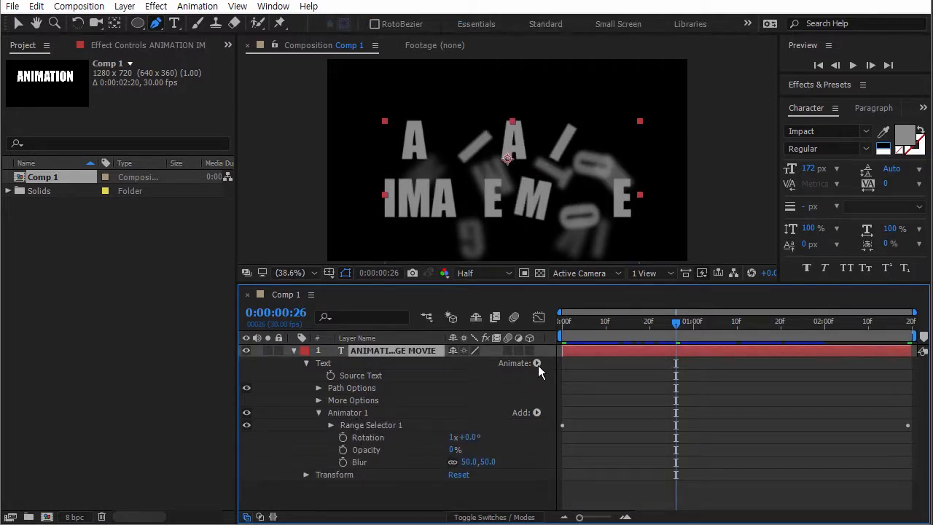
click(537, 412)
mouse_move(564, 417)
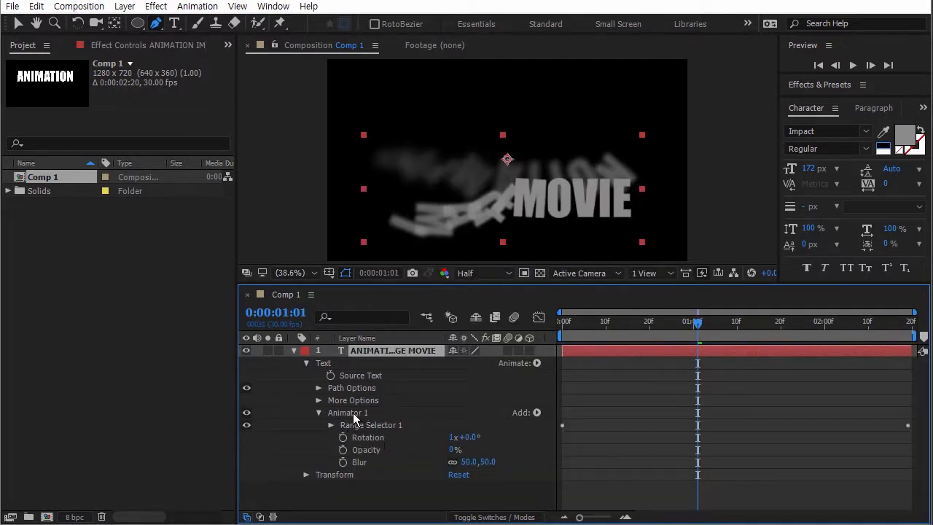
click(352, 412)
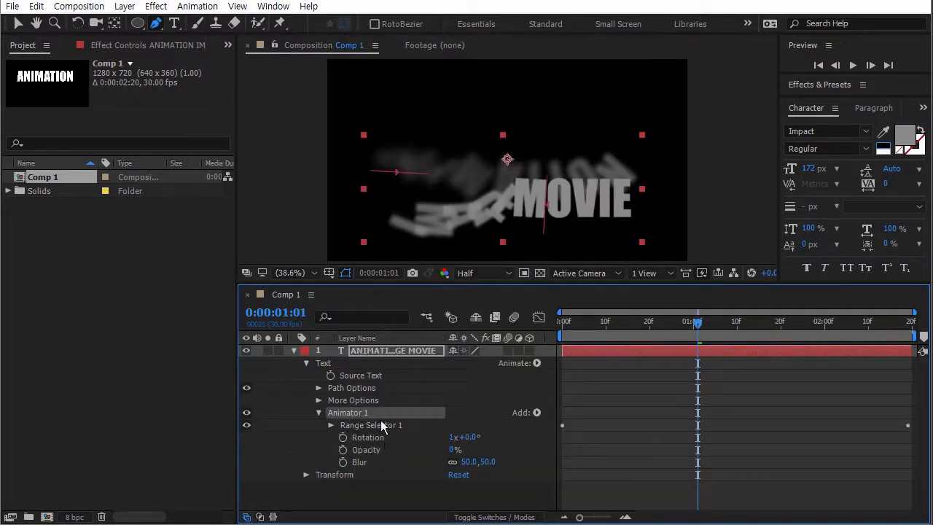
click(537, 362)
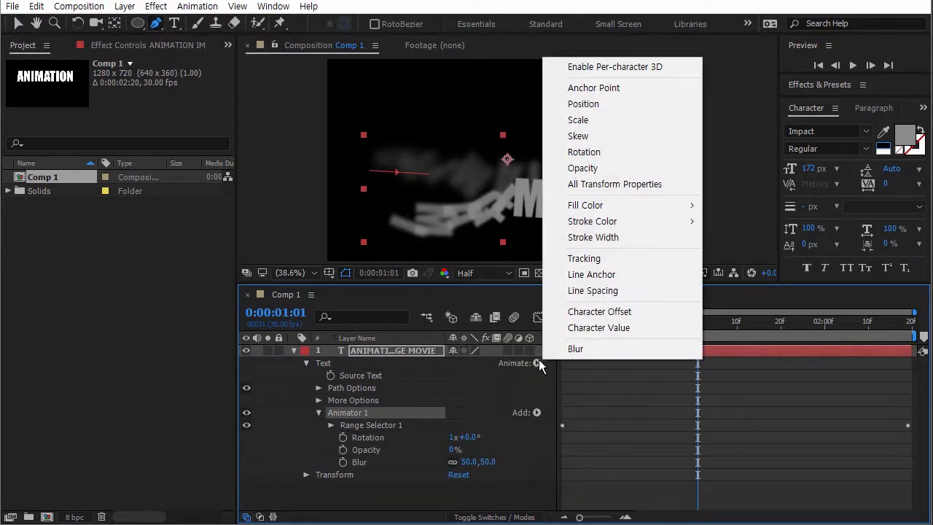
click(610, 135)
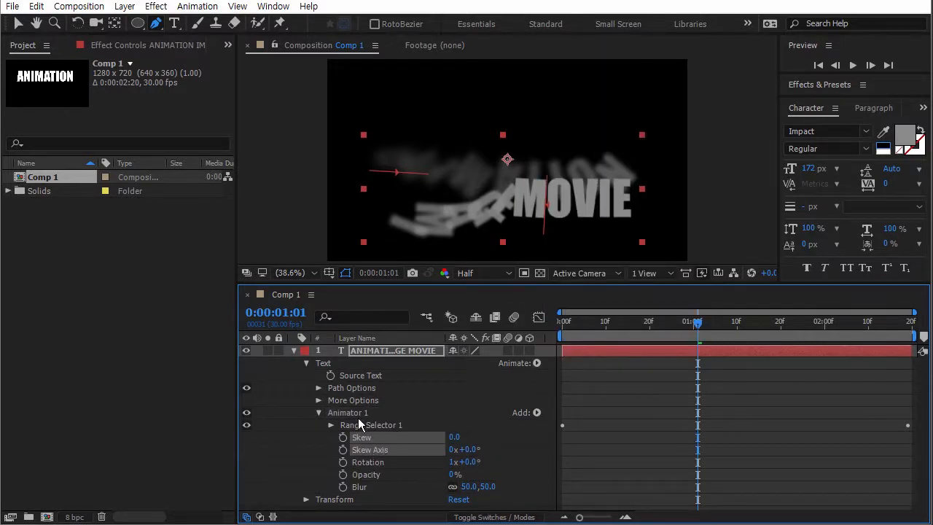
key(Delete)
Step: With no animator selected, add Skew to the text layer as a separate second animator, and delete that animator
click(321, 413)
click(361, 470)
click(537, 362)
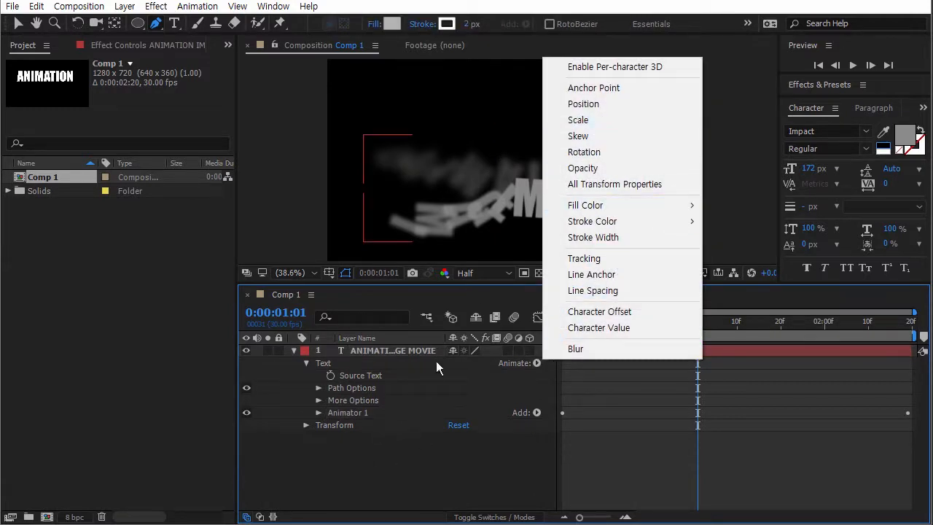
click(601, 137)
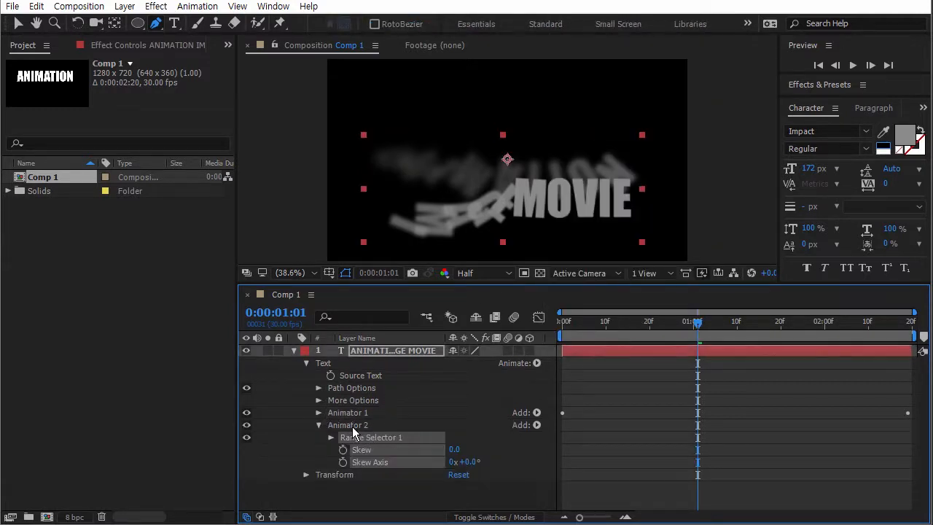
click(368, 426)
key(Delete)
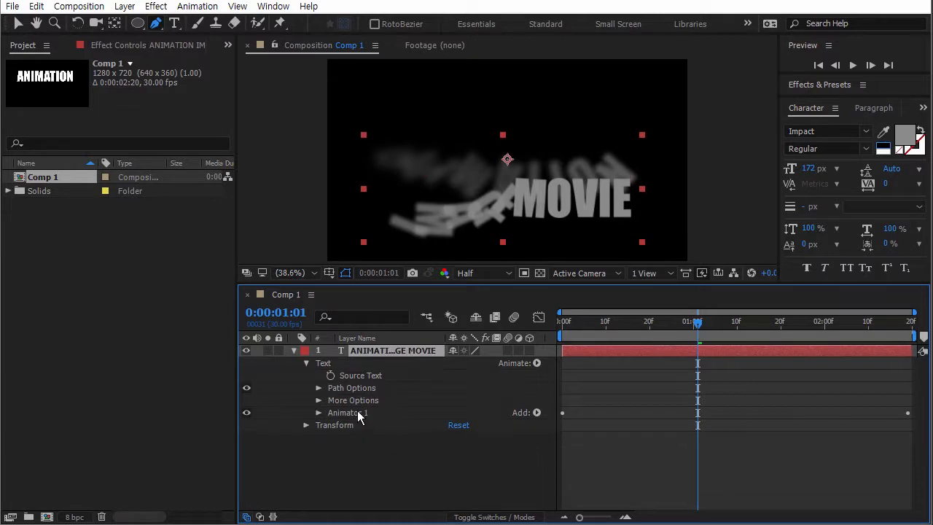
Step: Add Skew to the existing Animator 1 by selecting it first, and try out a different Skew value
click(359, 414)
click(537, 364)
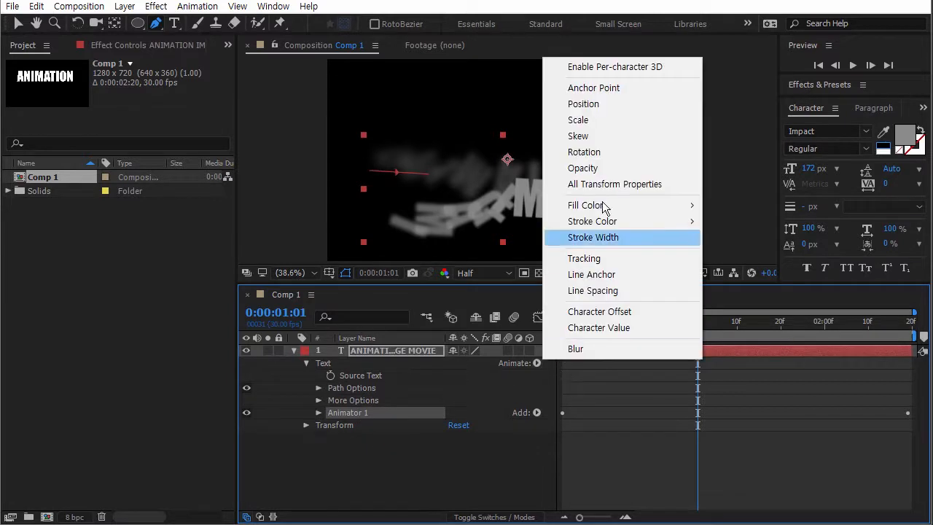
click(604, 137)
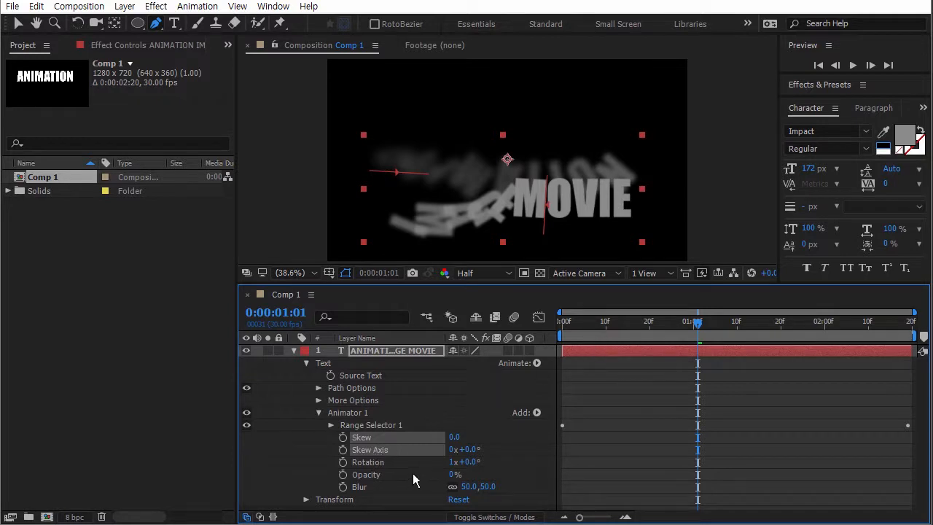
drag(455, 437, 495, 437)
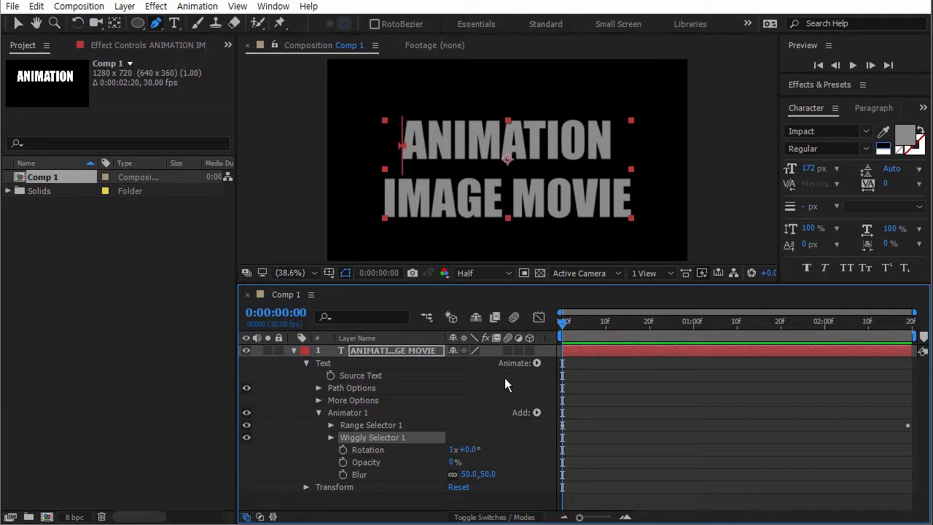
Step: Scrub through the animation to examine the effect of Animator 1's Wiggly Selector on the letters
drag(567, 326, 845, 324)
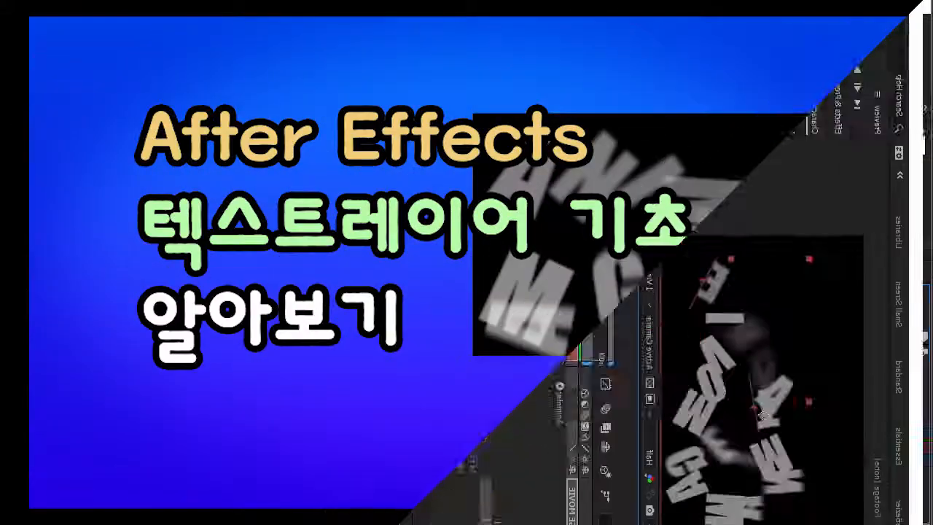